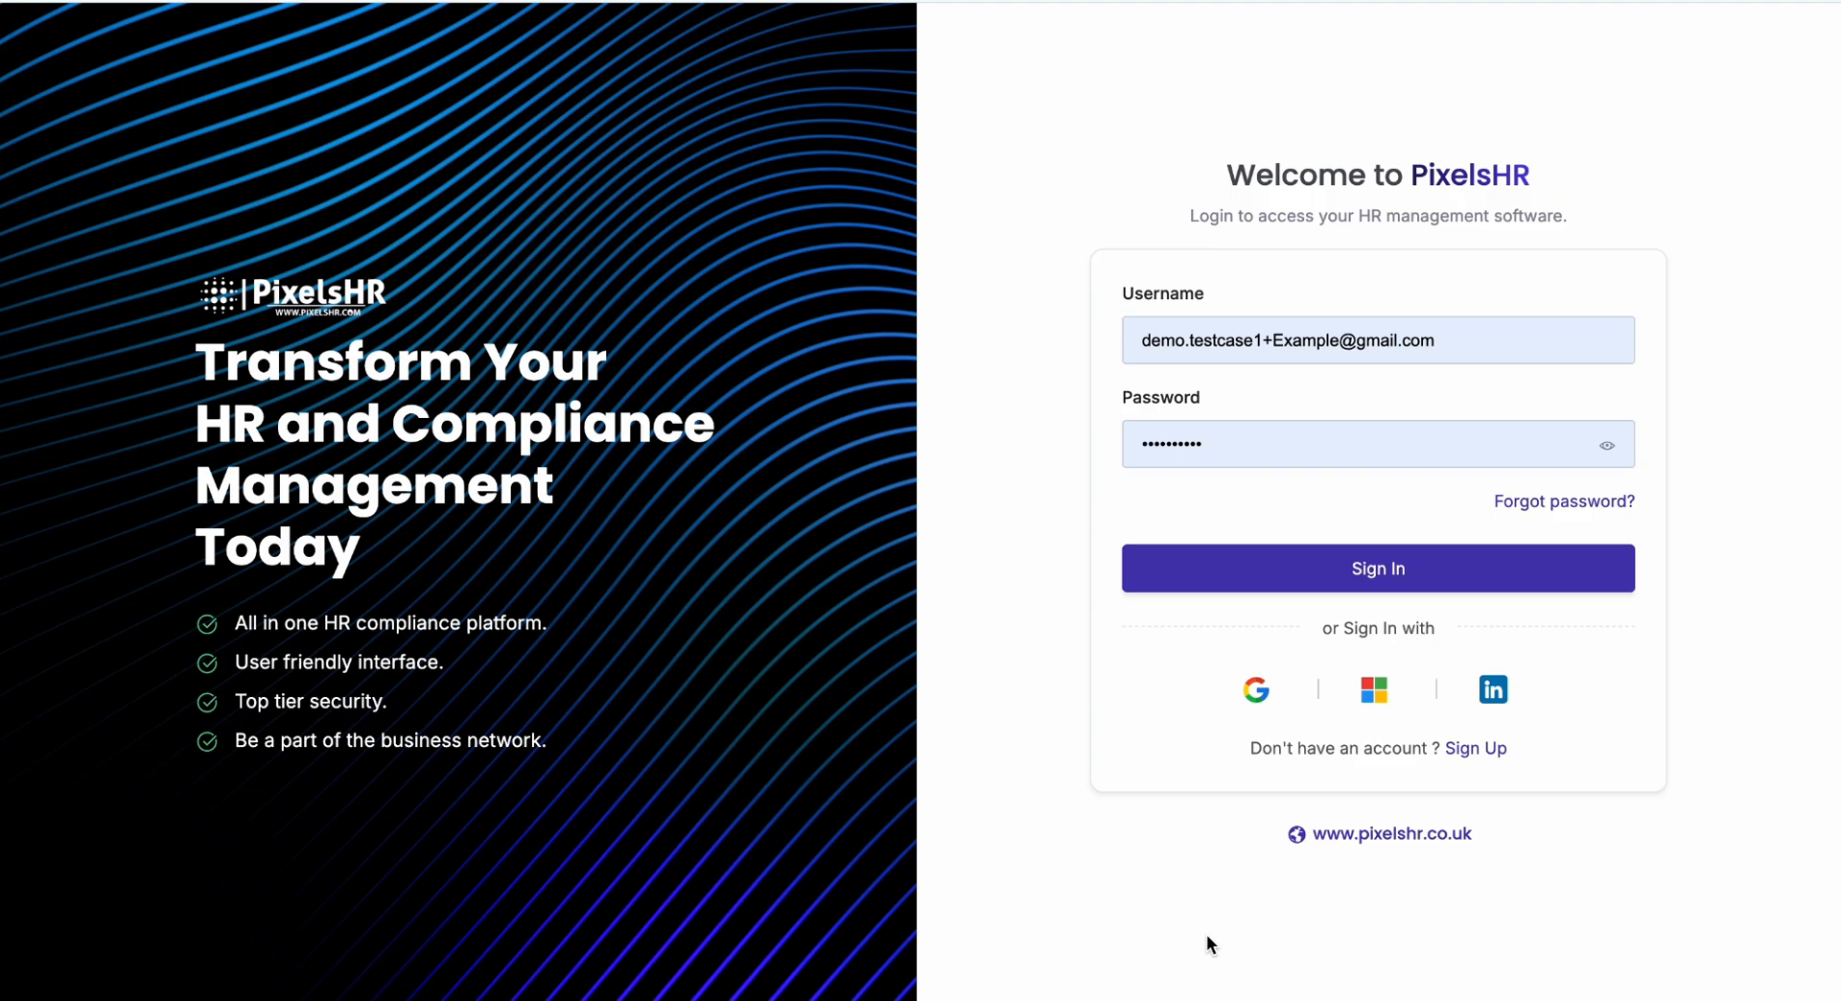
- Sign in with the prefilled credentials, enter the Demo123 company account and open its list of all trainings
click(1236, 584)
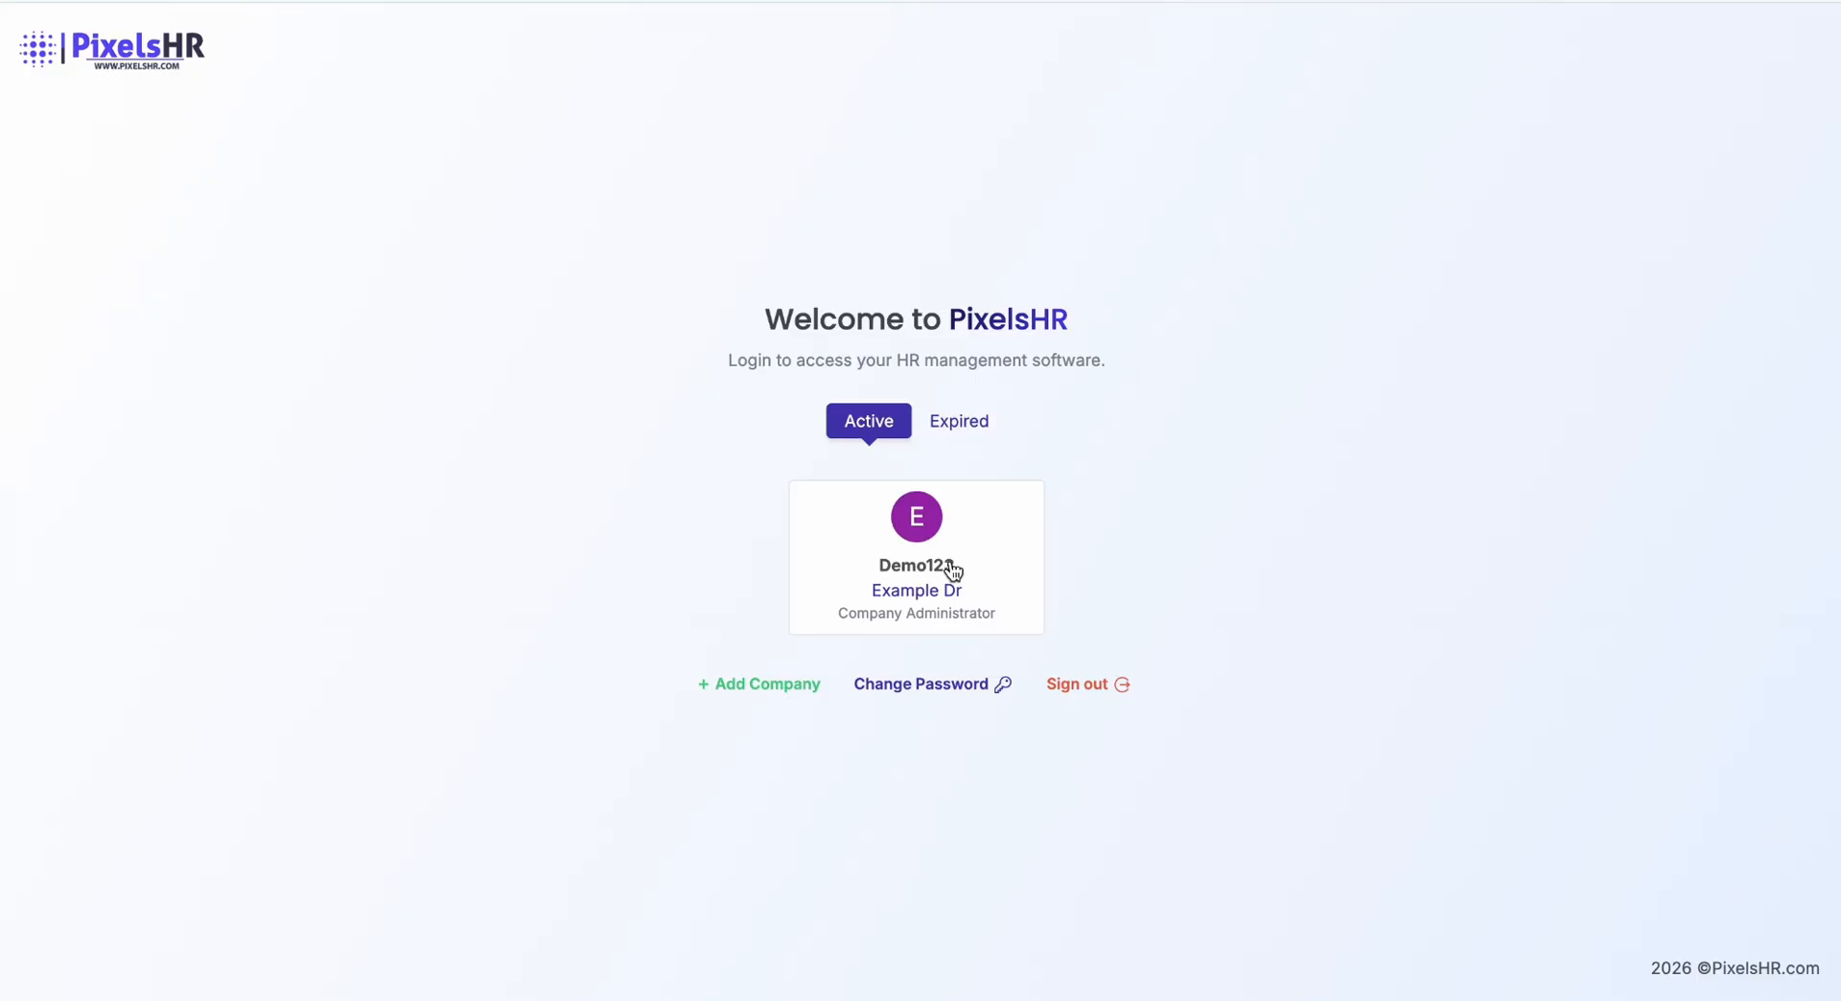
click(952, 569)
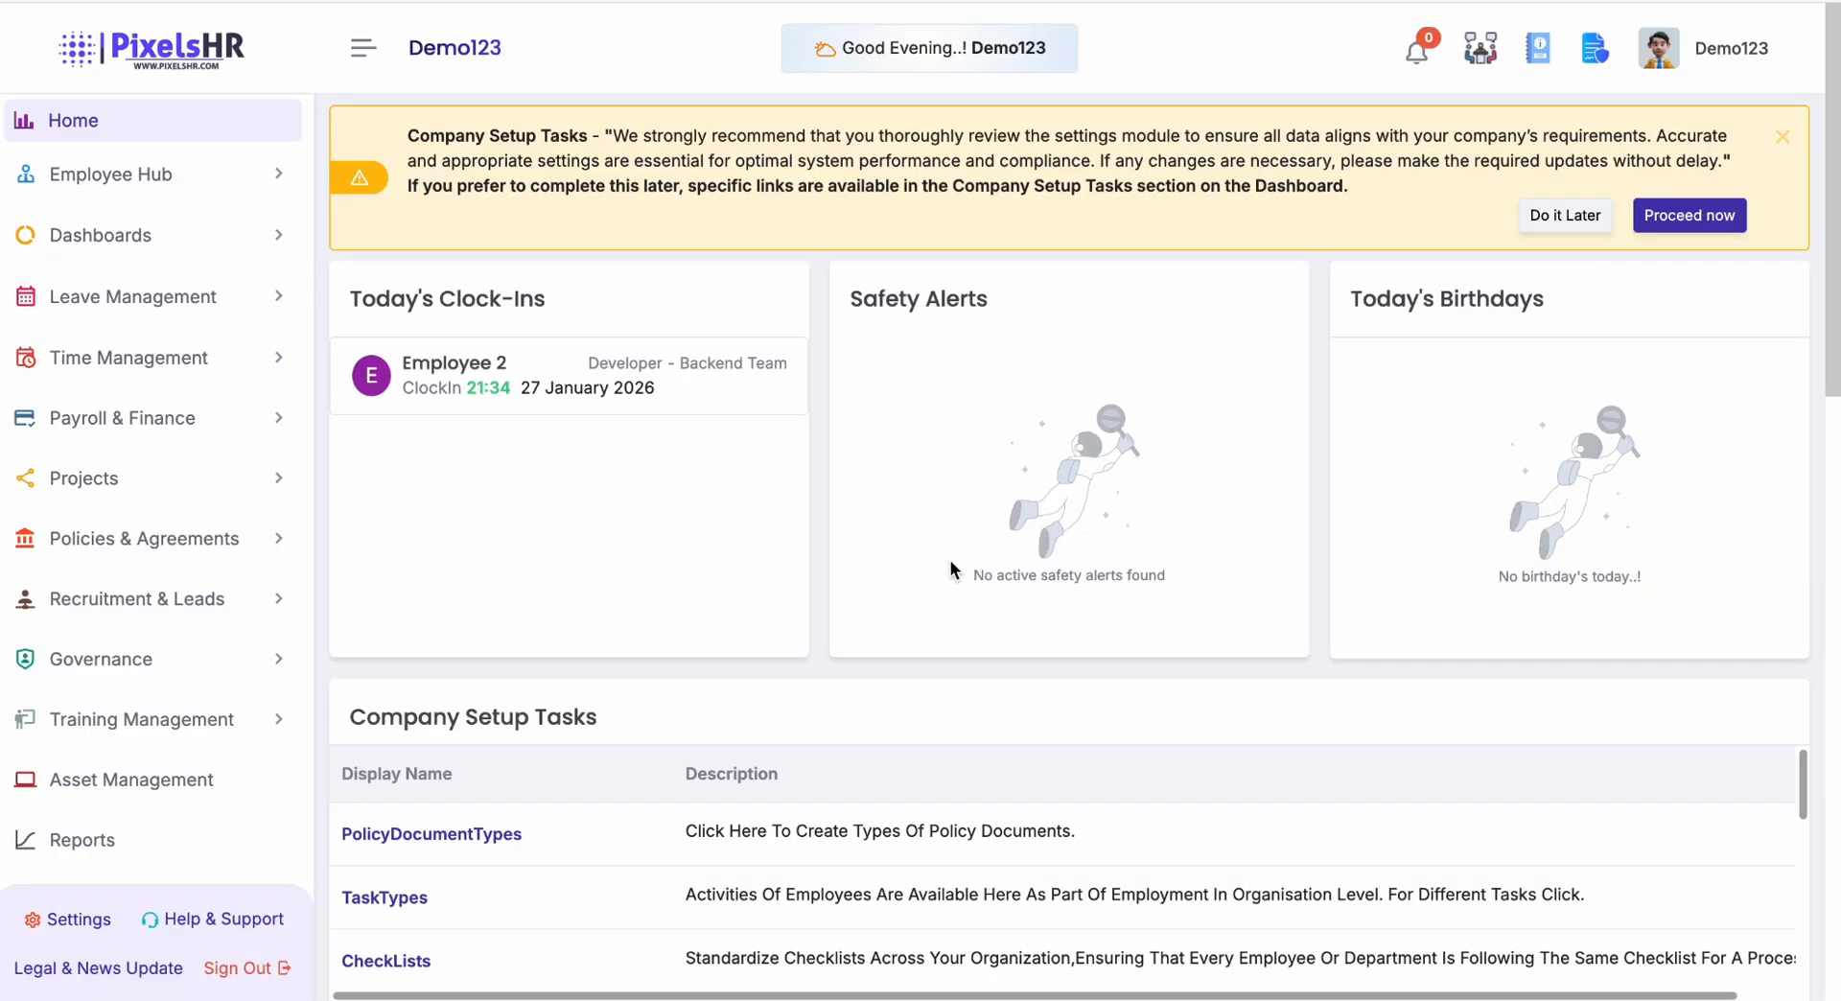
click(190, 729)
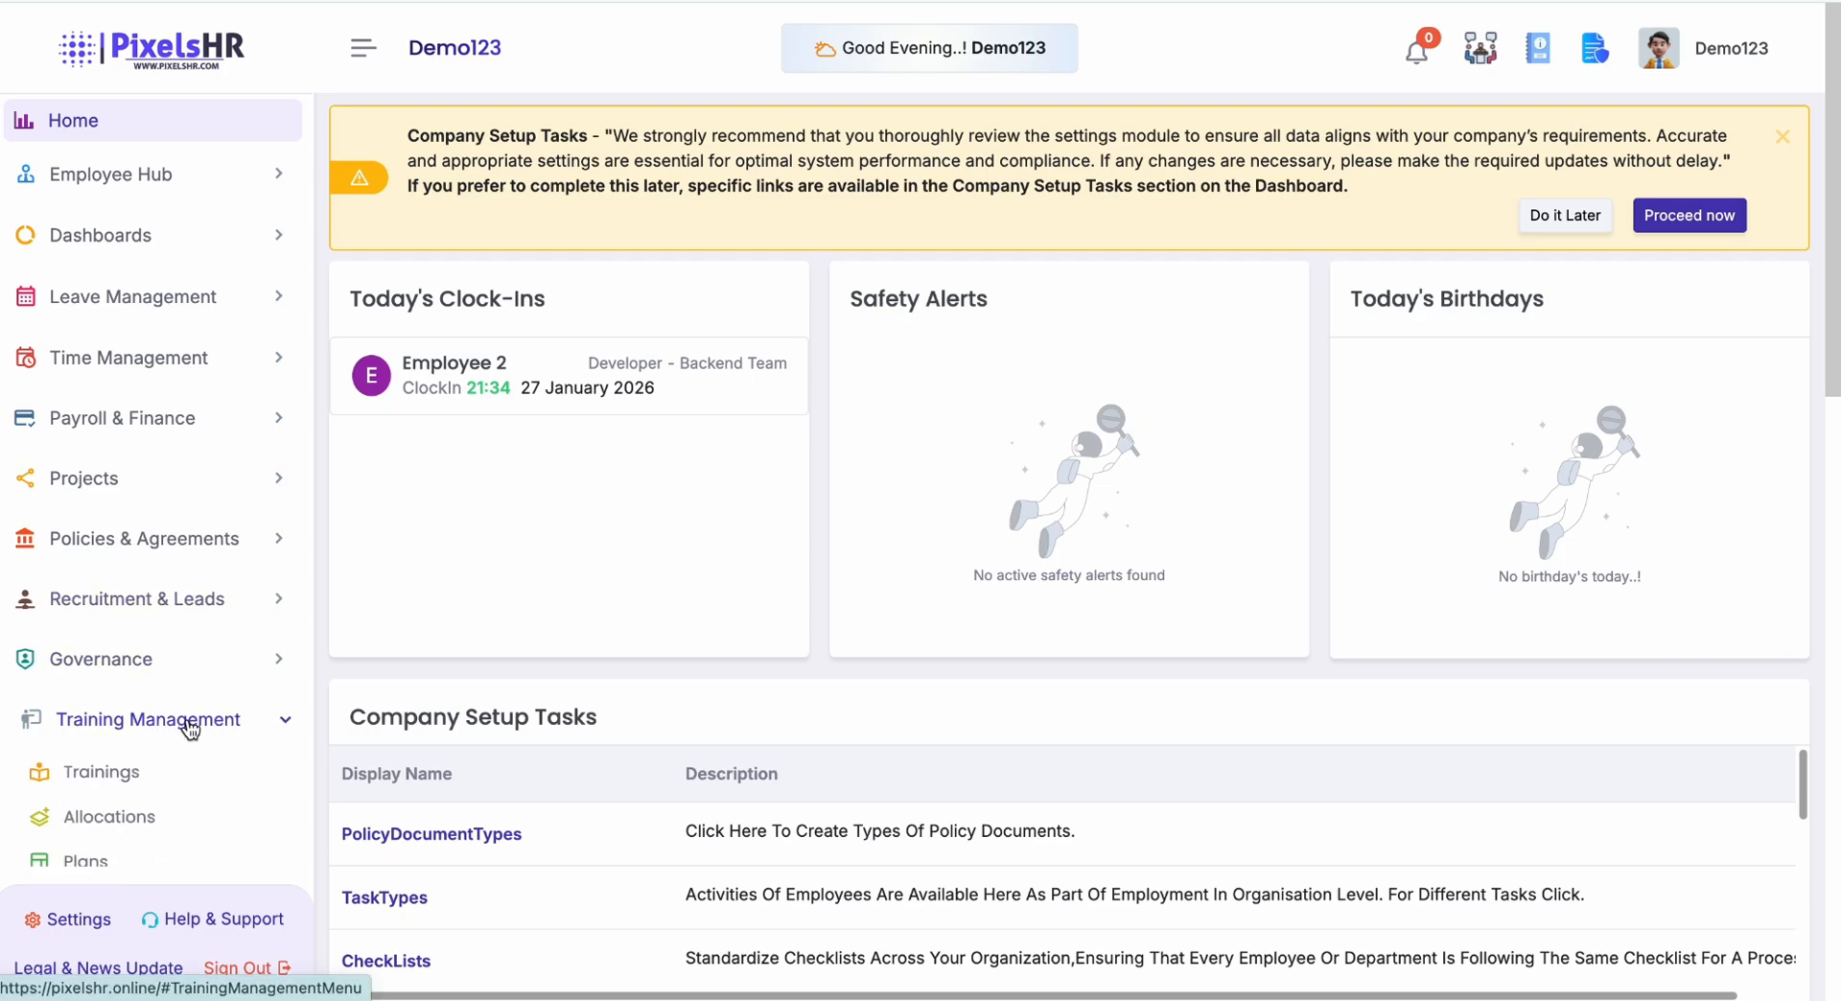
click(137, 777)
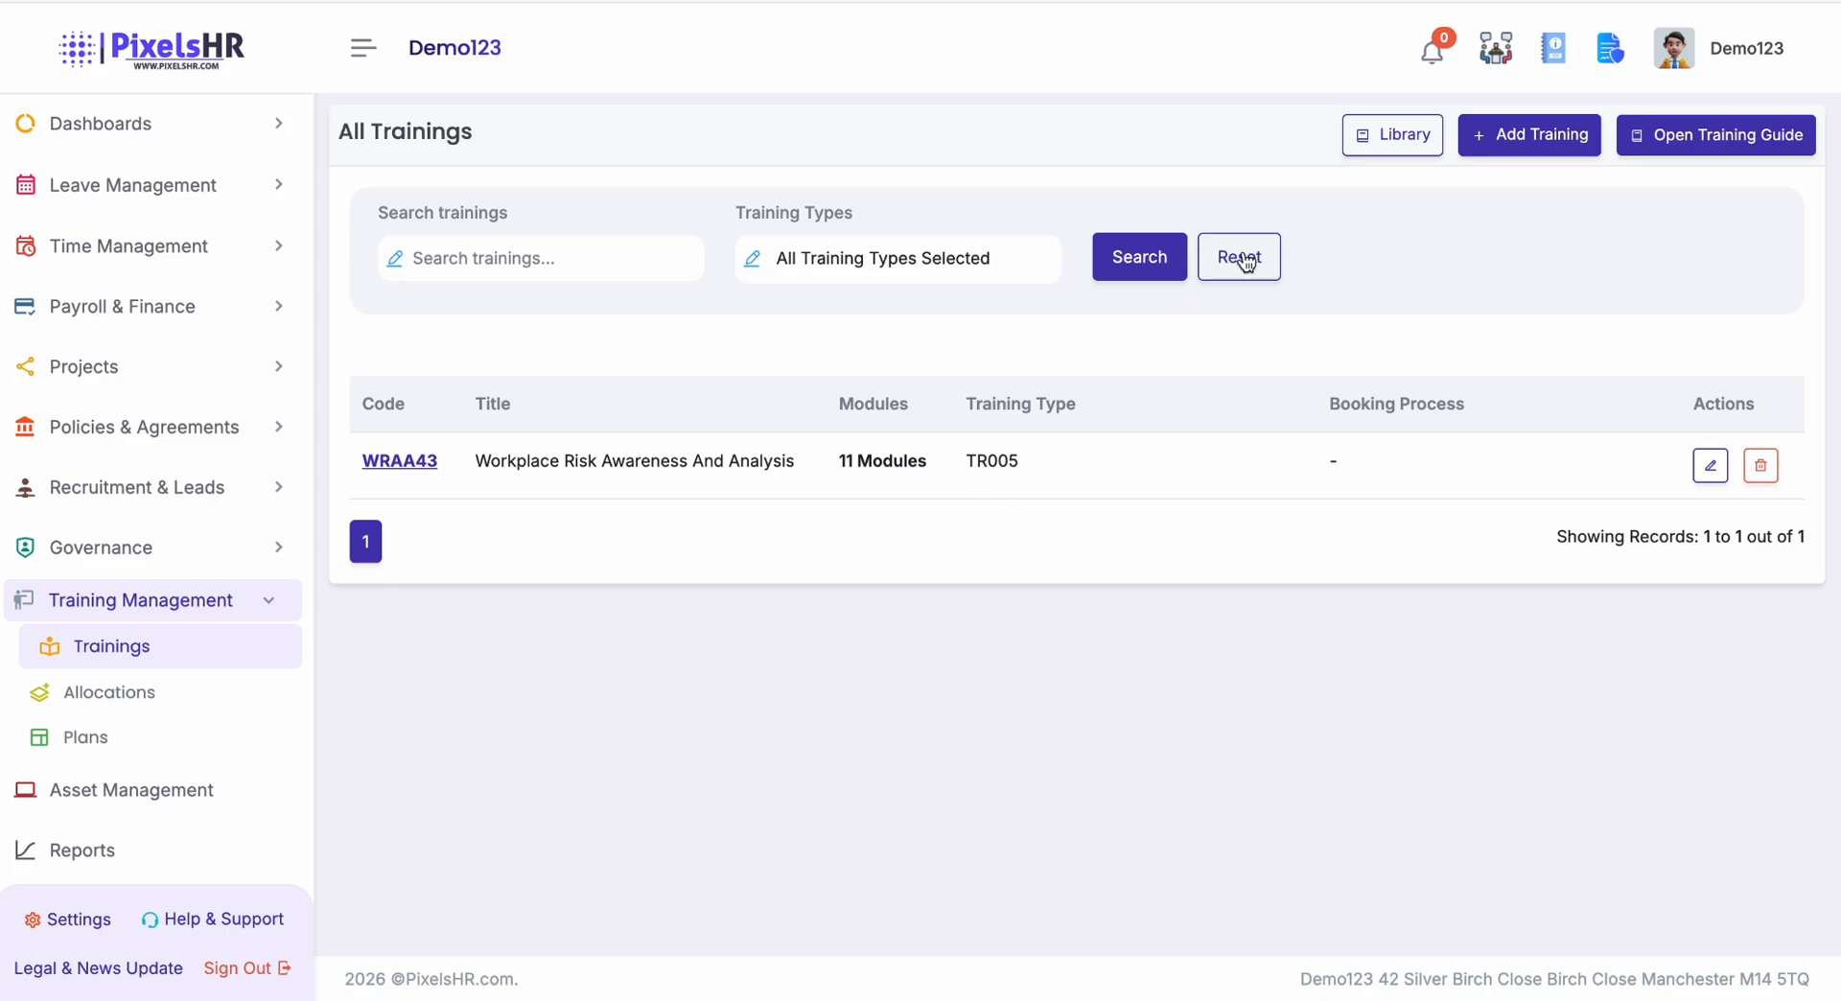
- Browse the ready-made courses in the Training Library and return to the list of all trainings
click(1400, 142)
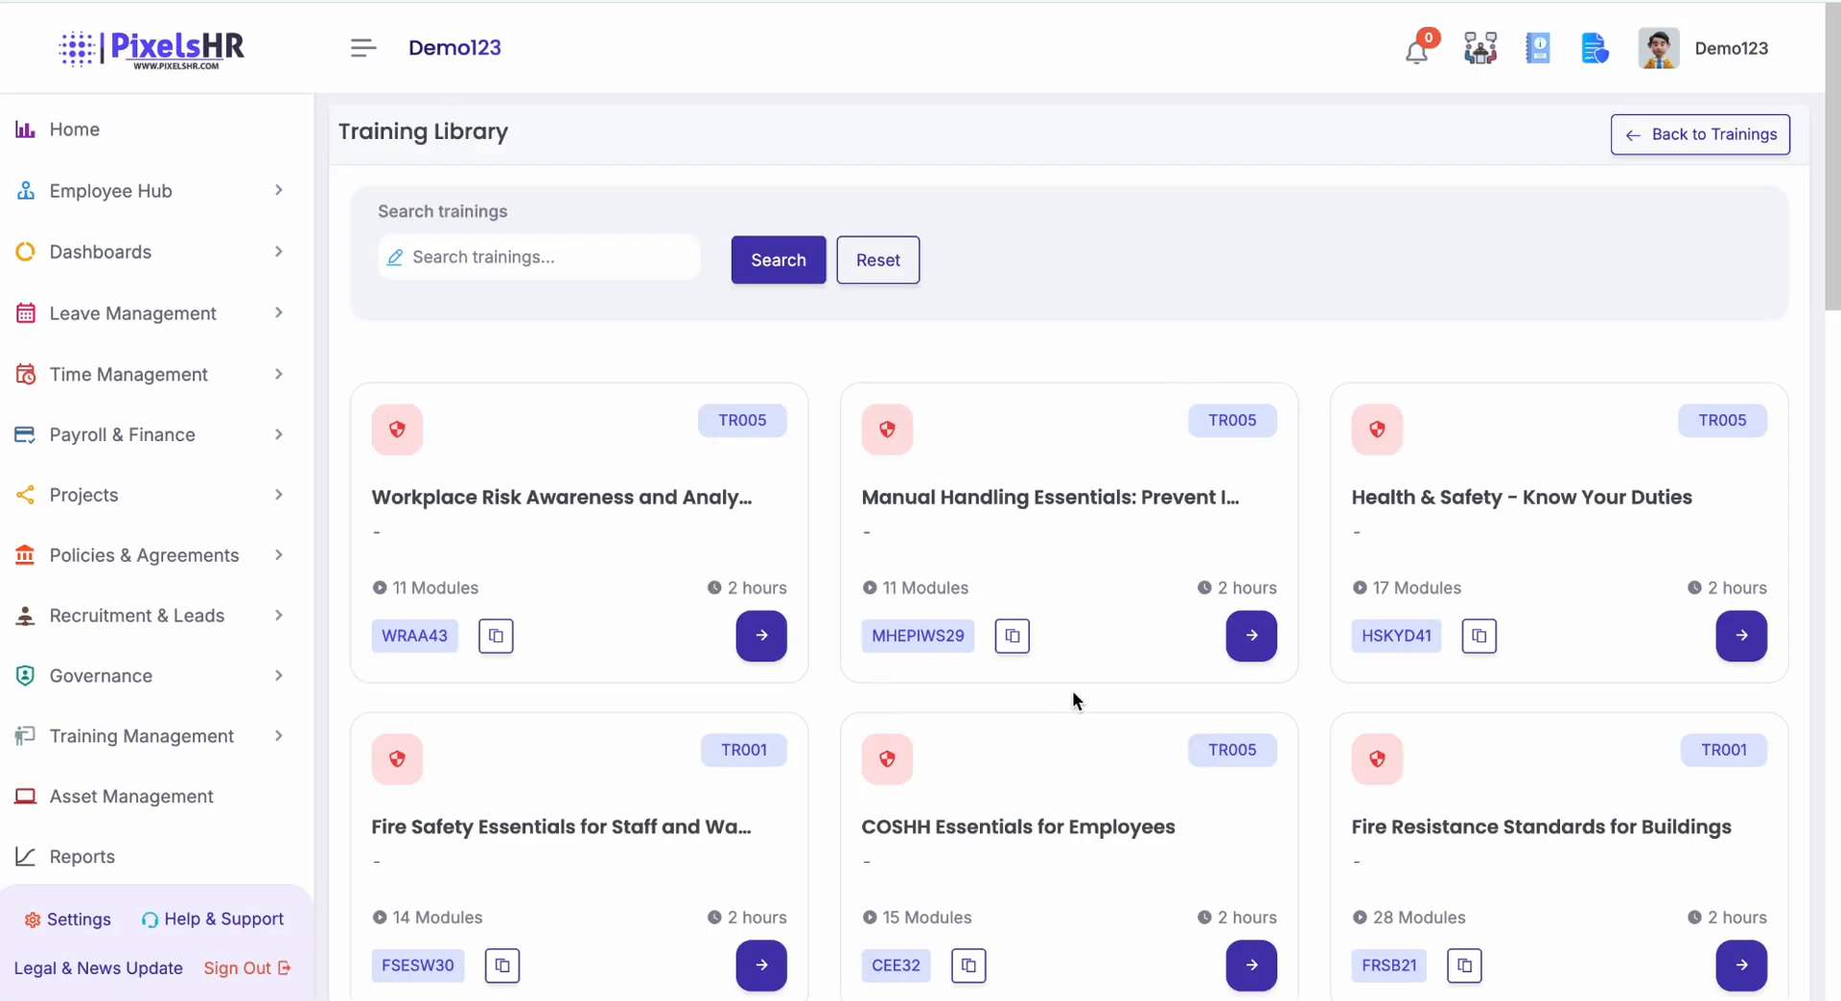
scroll(1072, 691, down, 2)
scroll(1073, 692, down, 5)
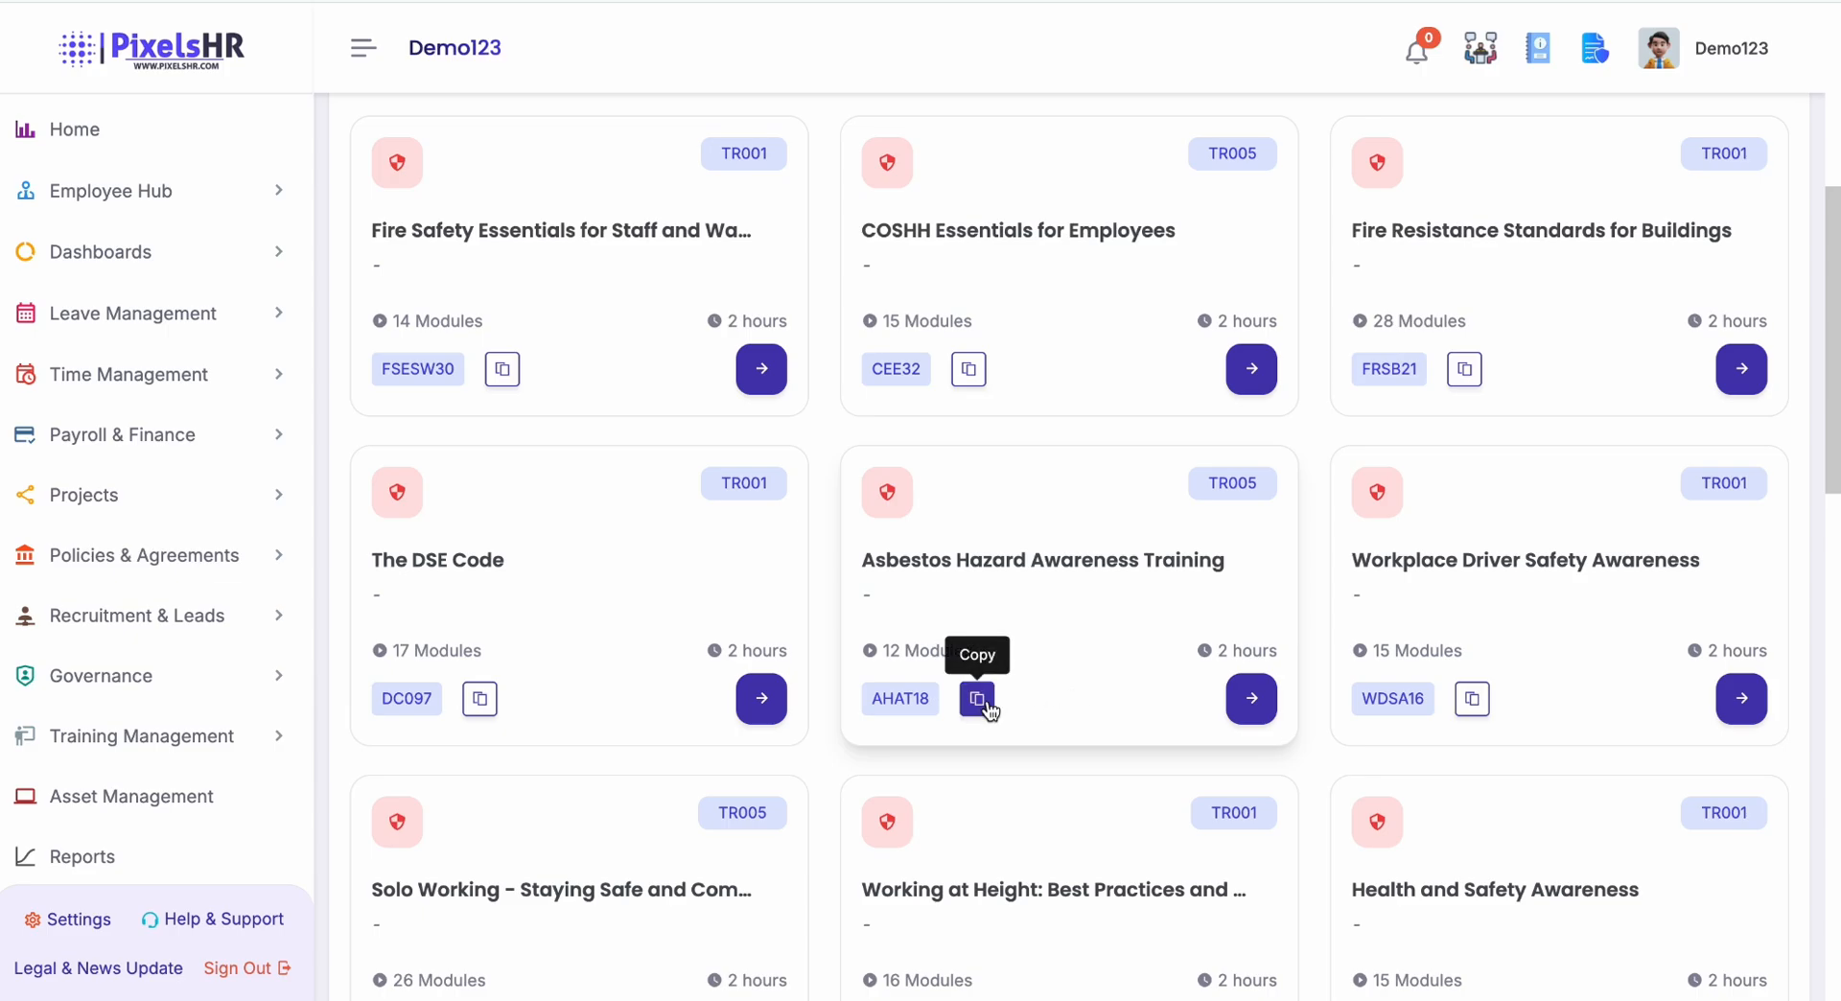
click(92, 740)
click(96, 782)
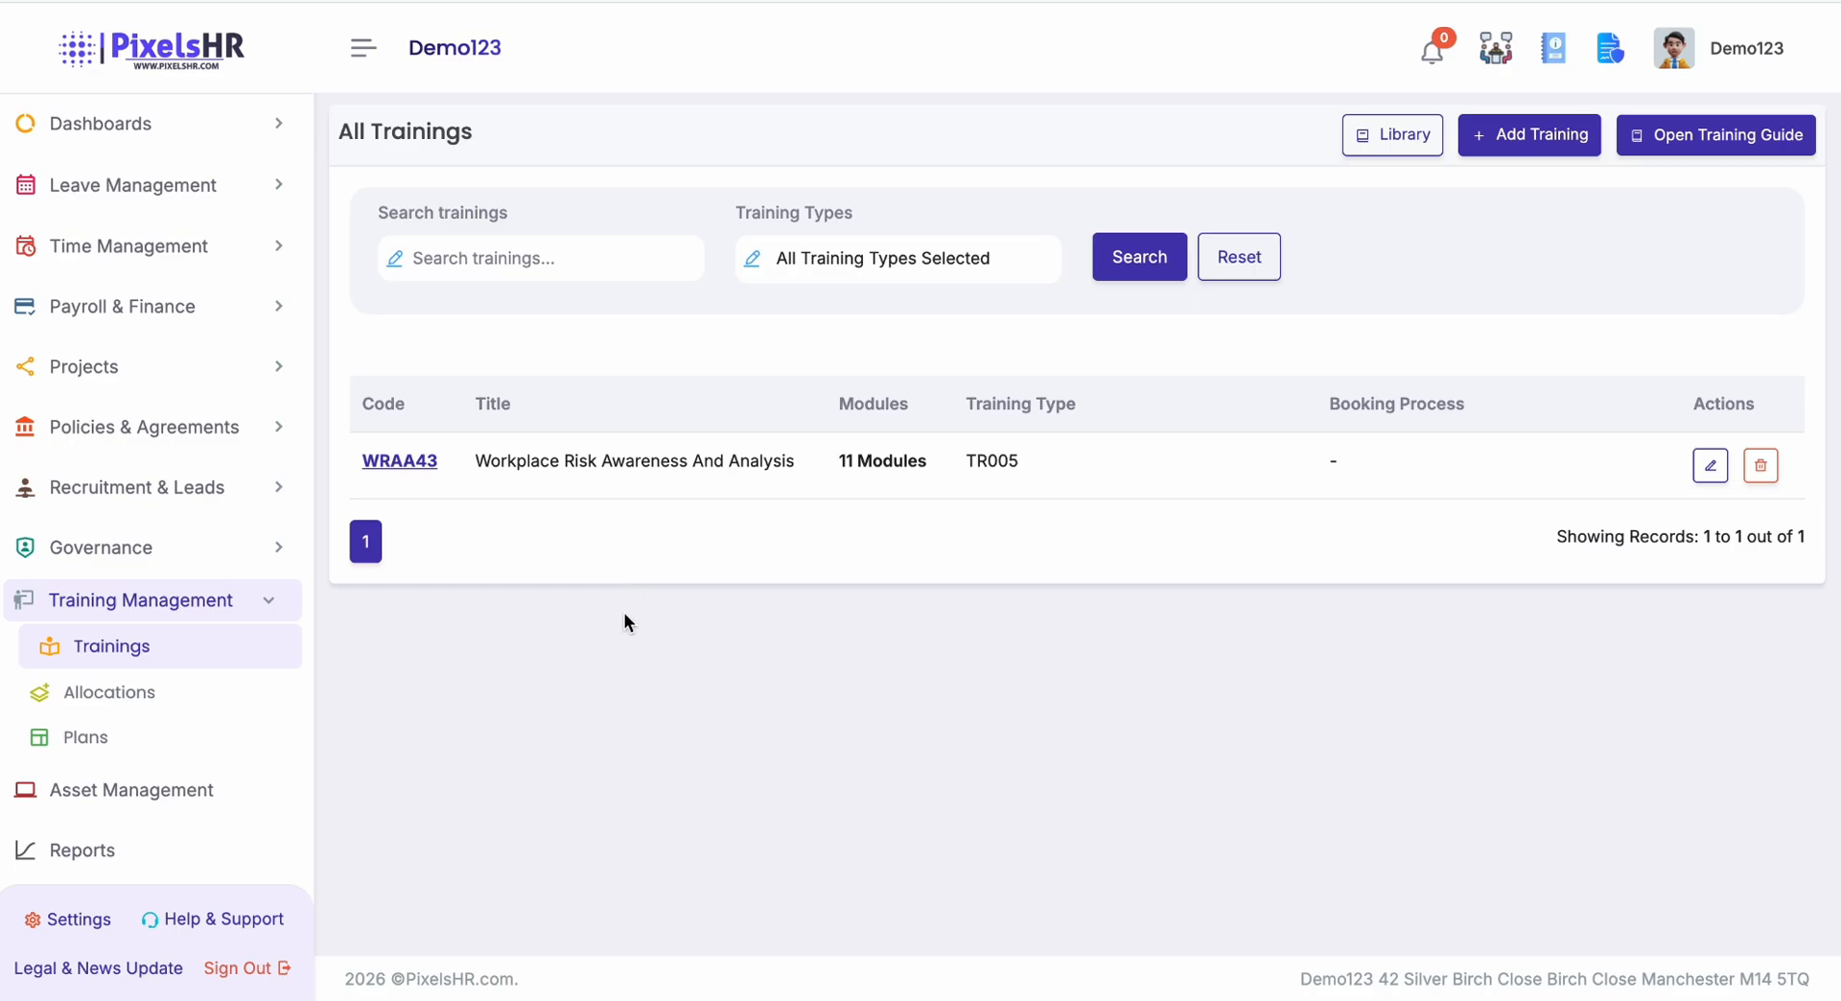
- Search the company settings for "tr" and open Training References to view the categories and delivery methods
click(81, 921)
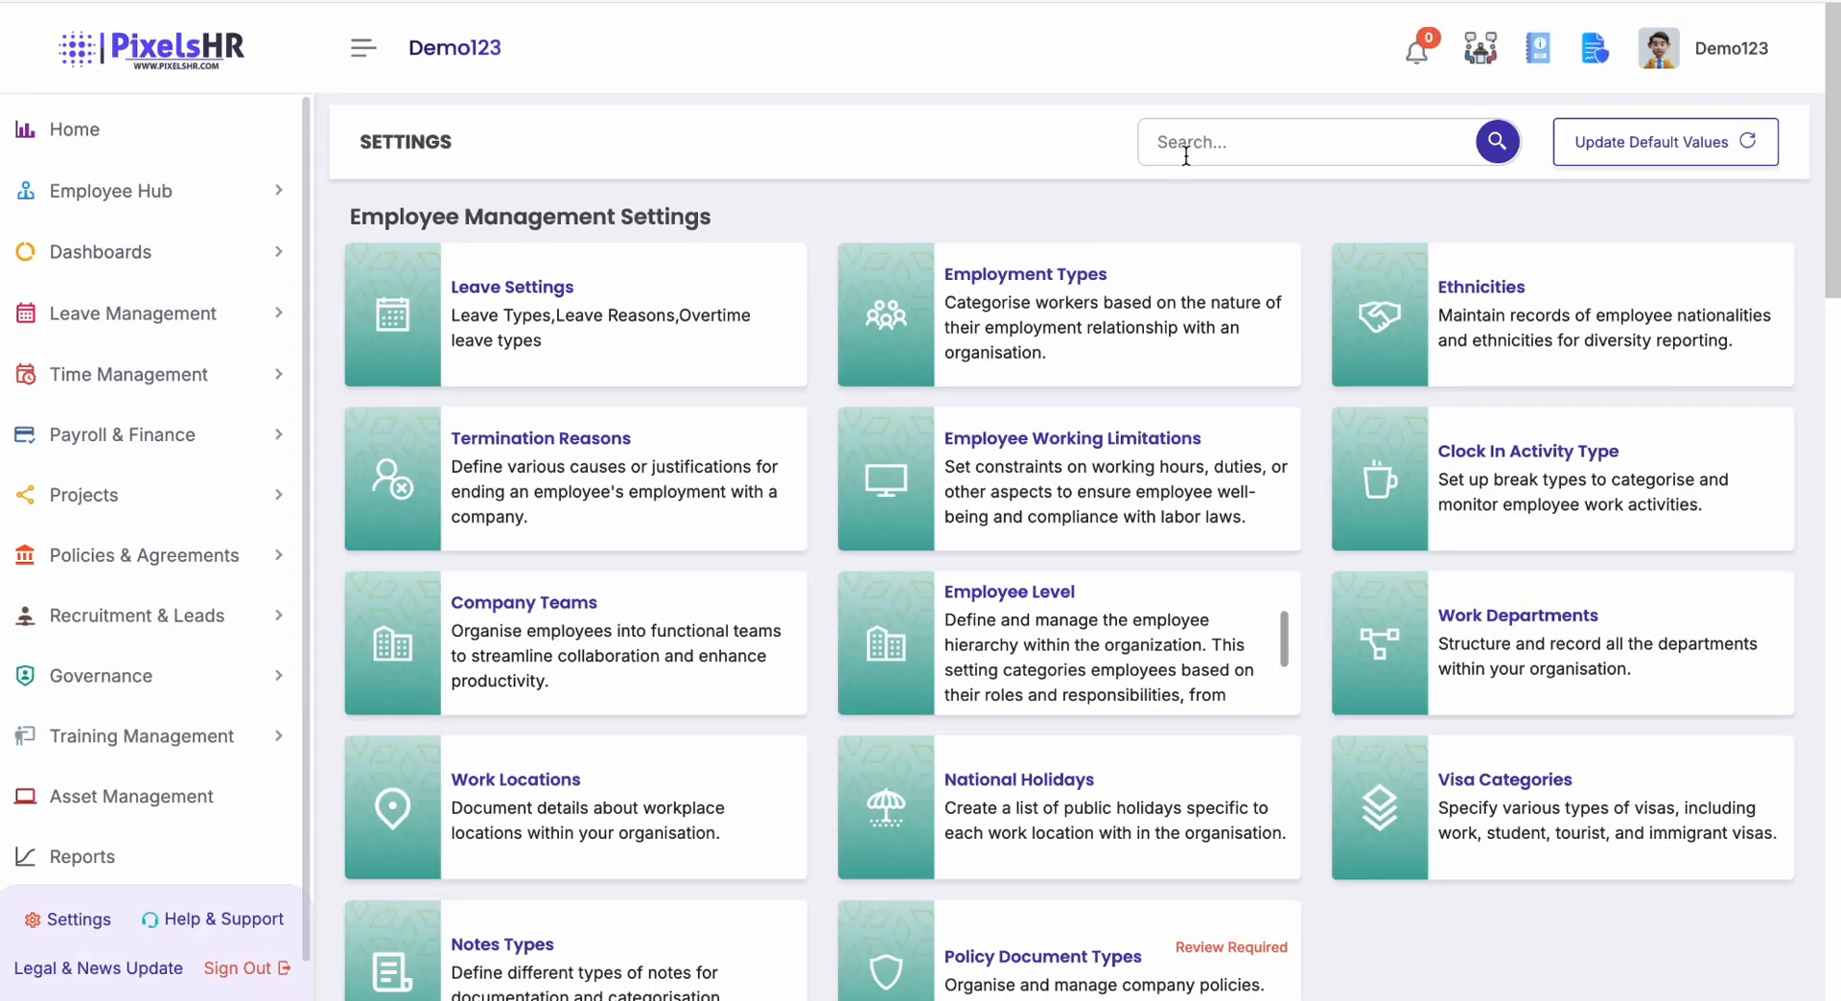
click(1187, 151)
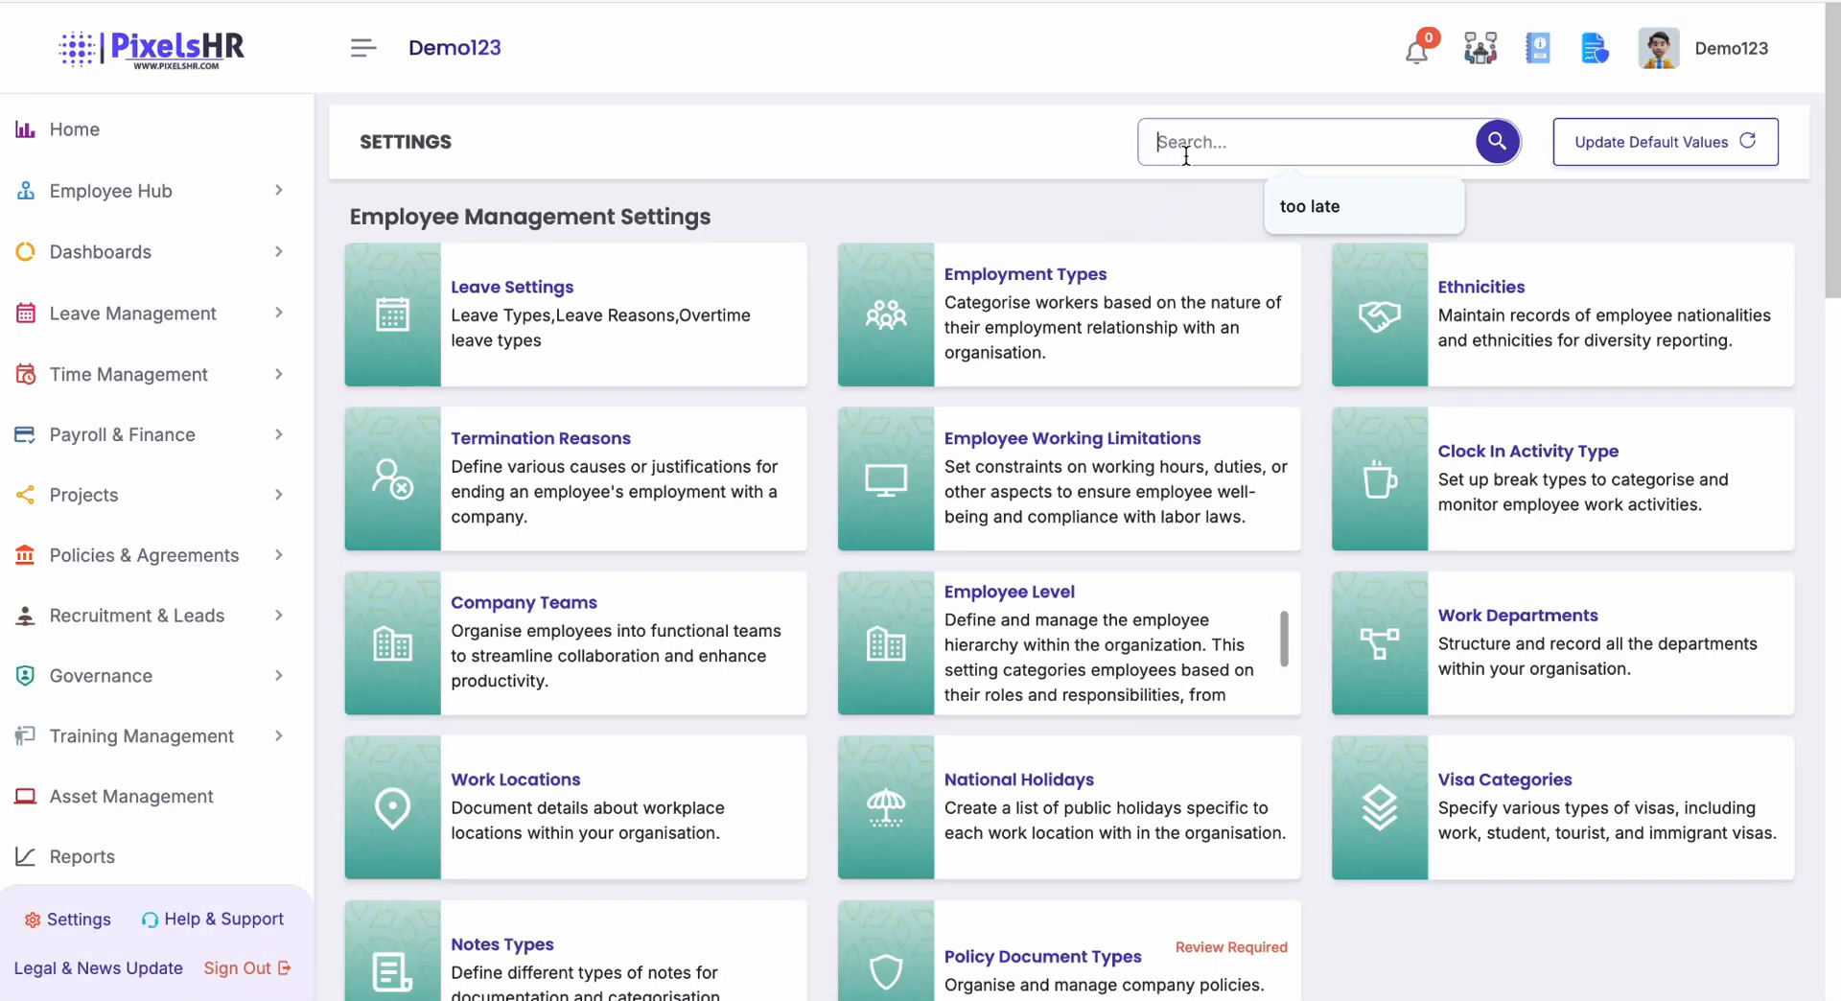
text(tr)
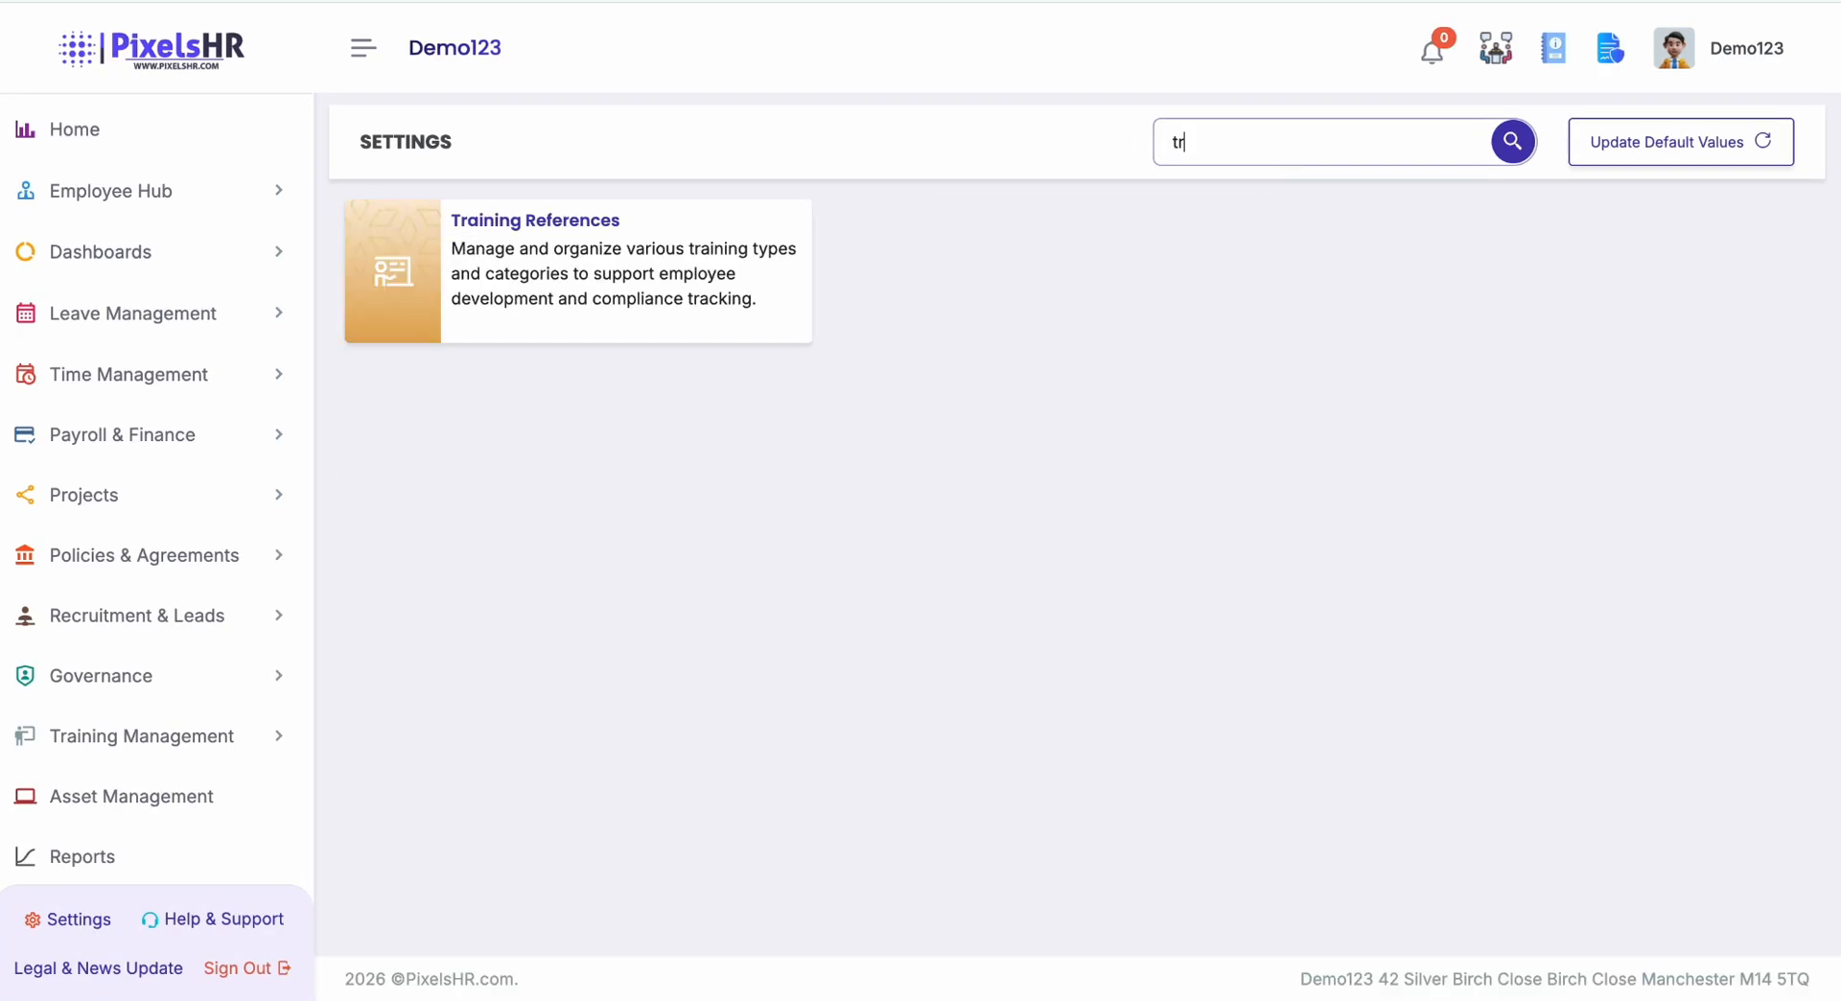
click(696, 280)
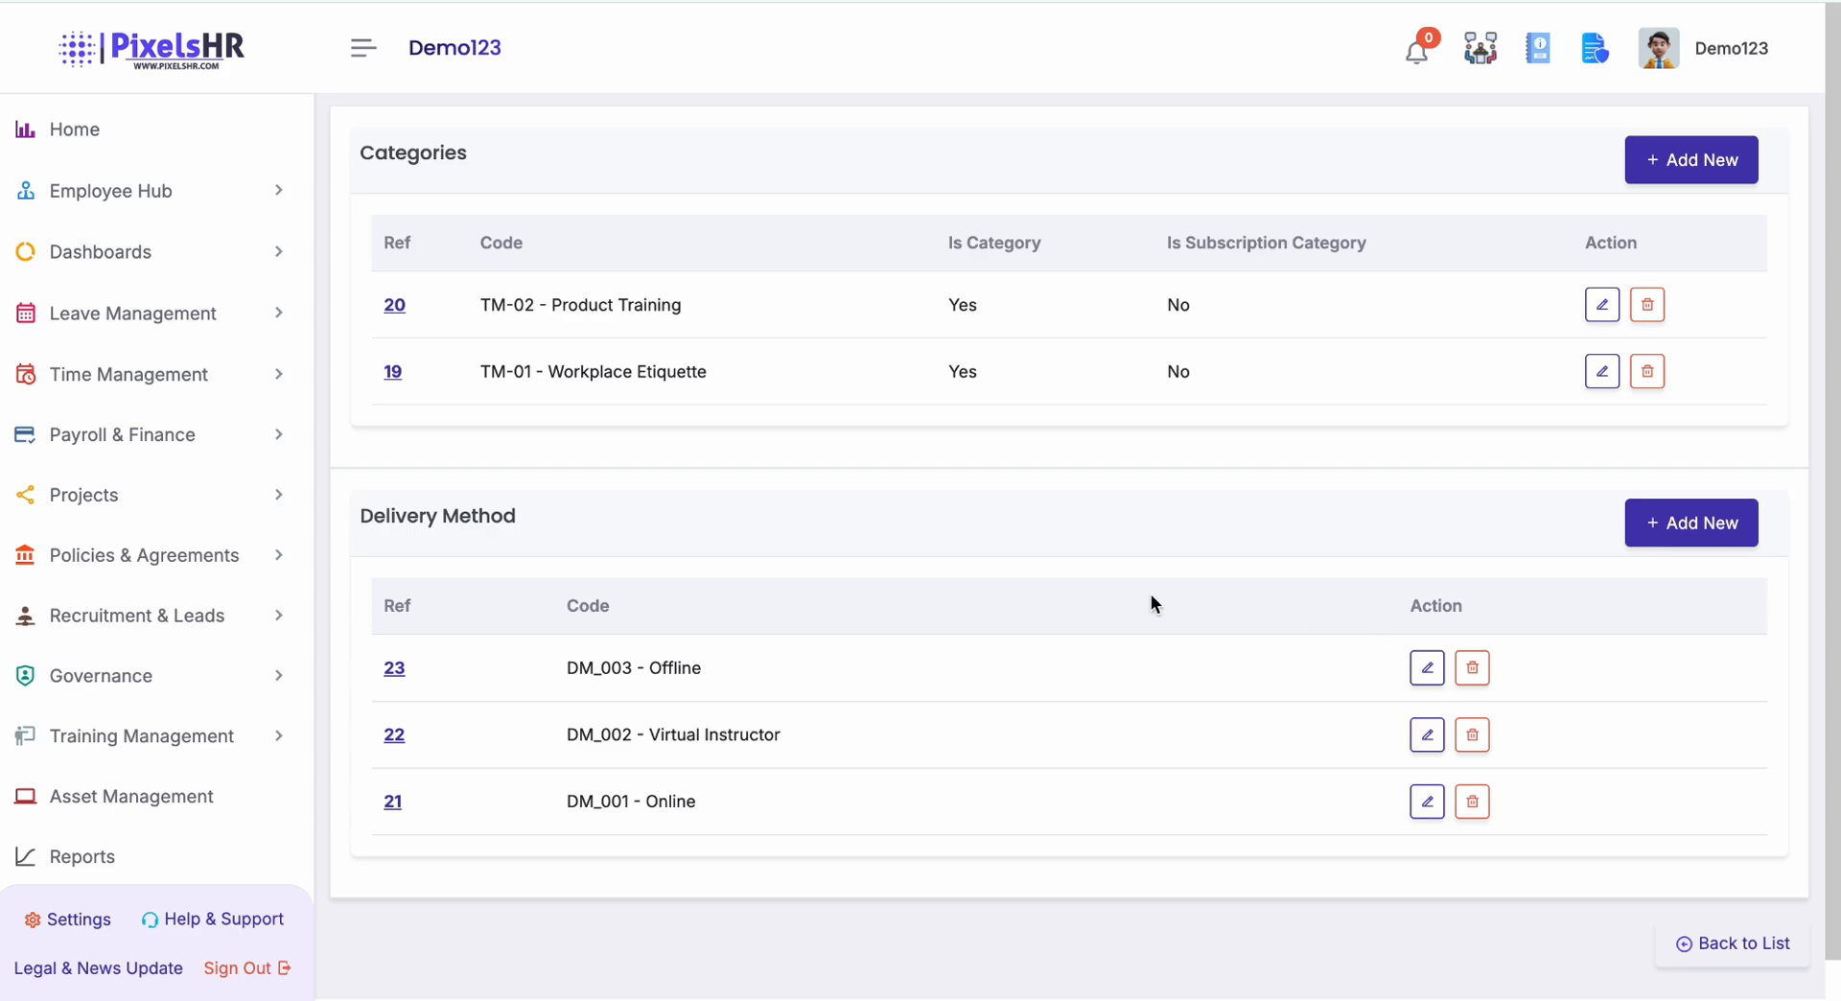
- From the trainings list, examine the new training form's category, delivery method, assessment questions and pass percent fields, and close it unsaved
click(191, 748)
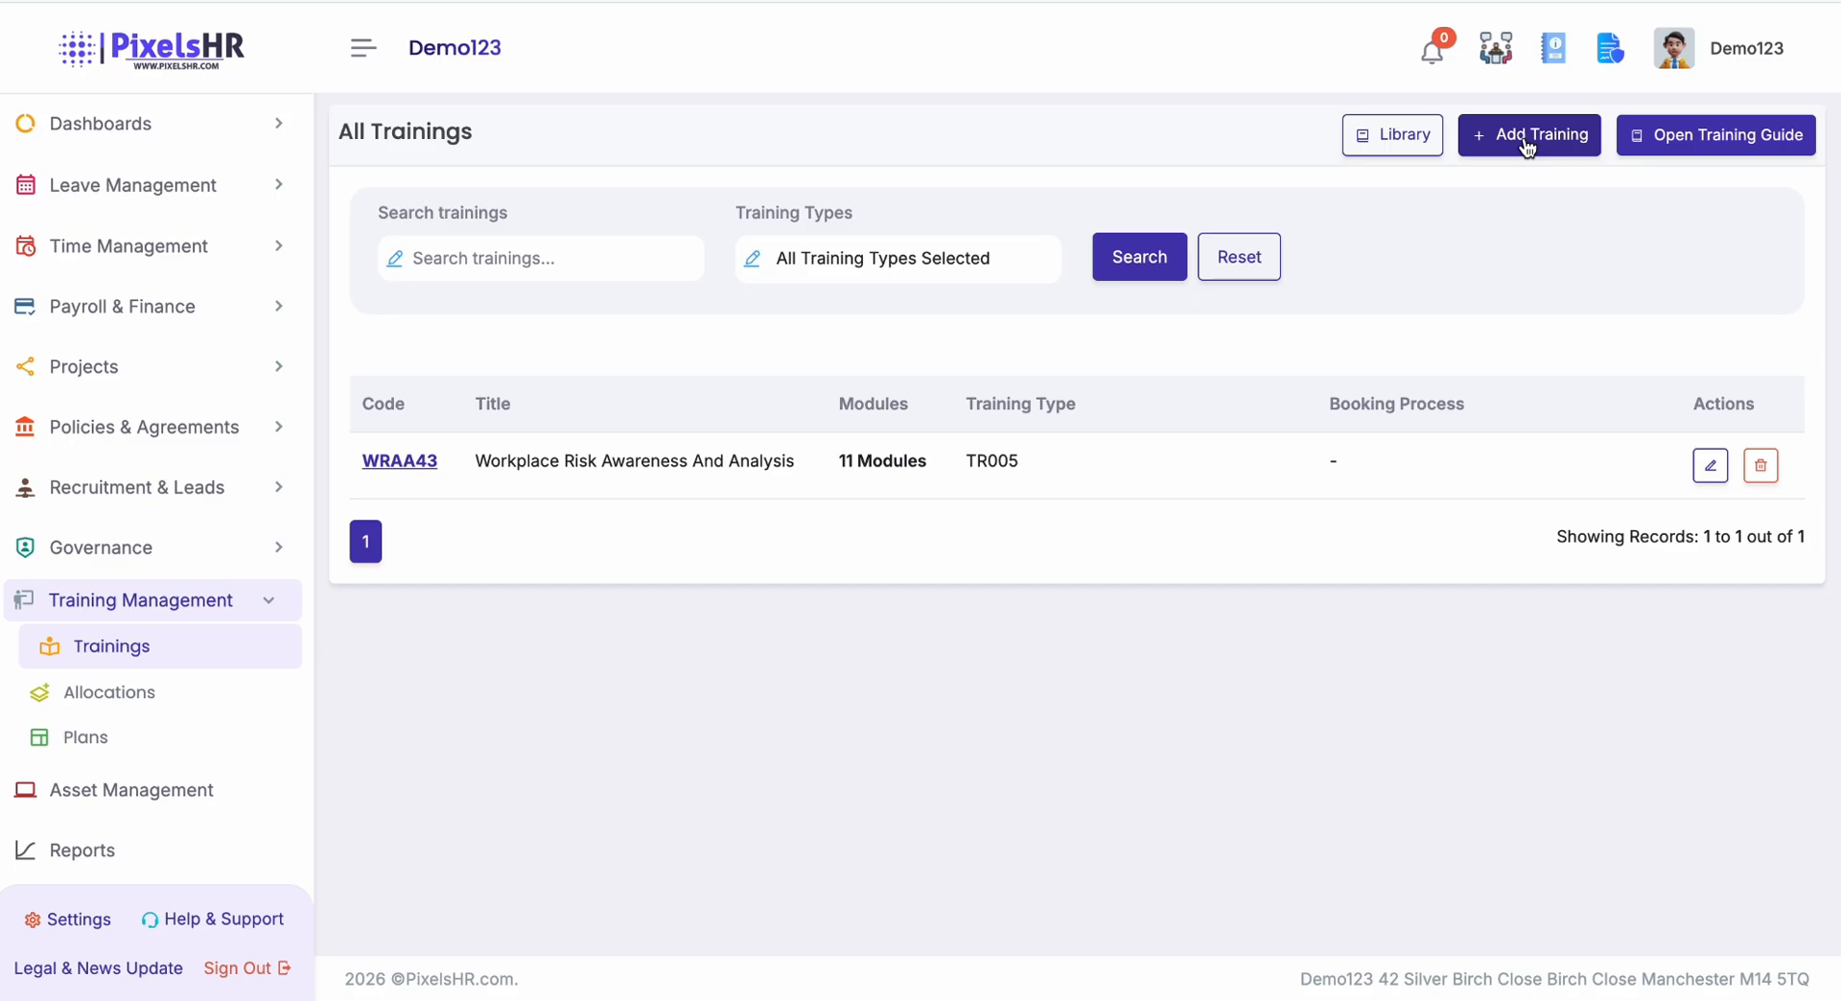
click(1527, 146)
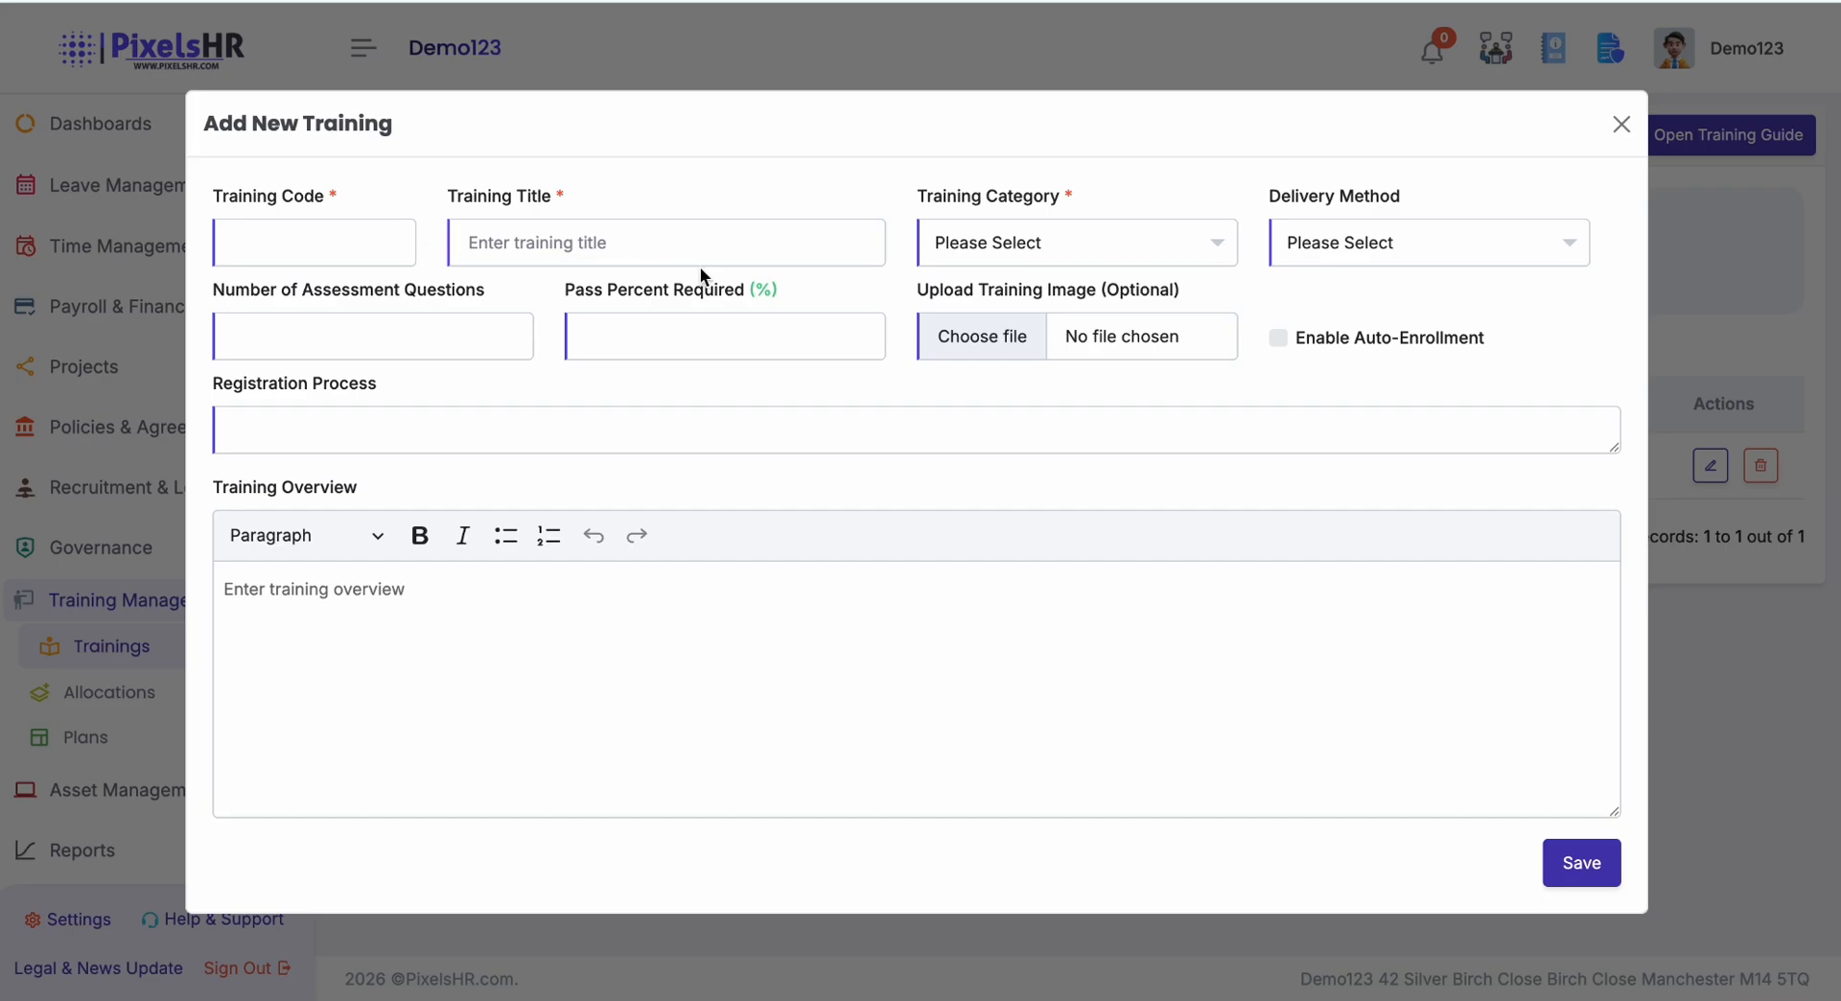
click(1014, 248)
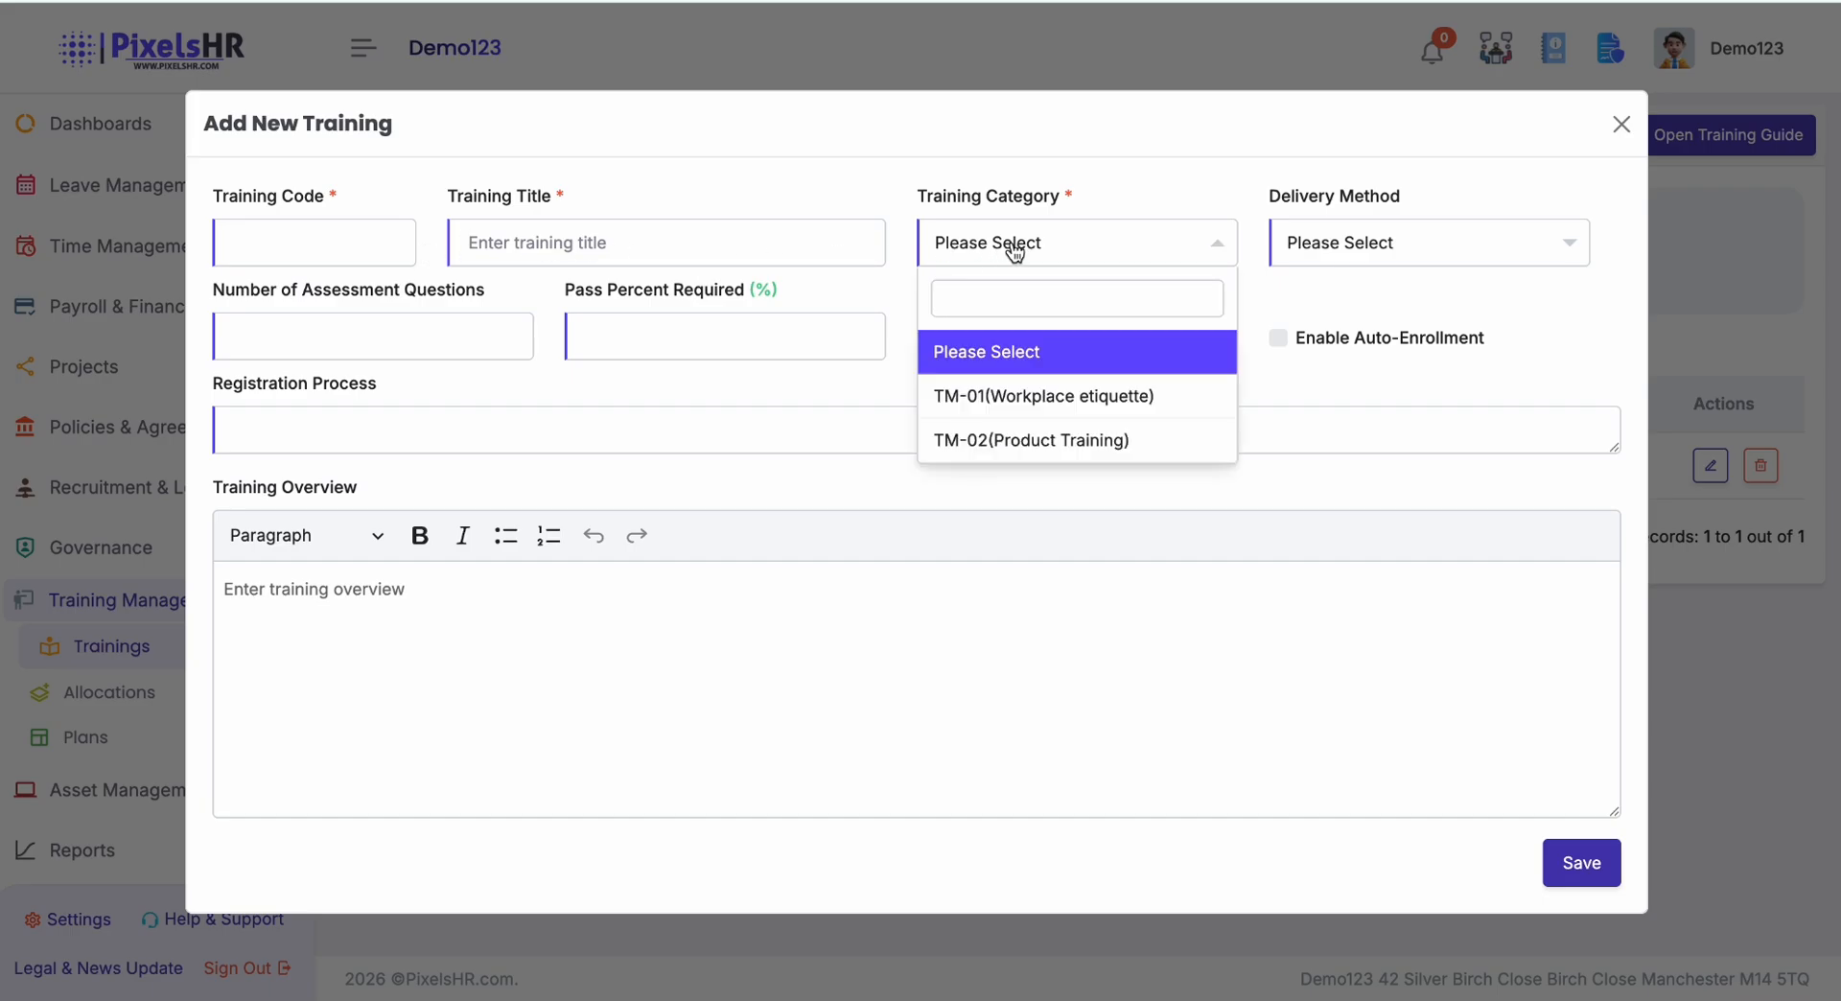
click(1380, 246)
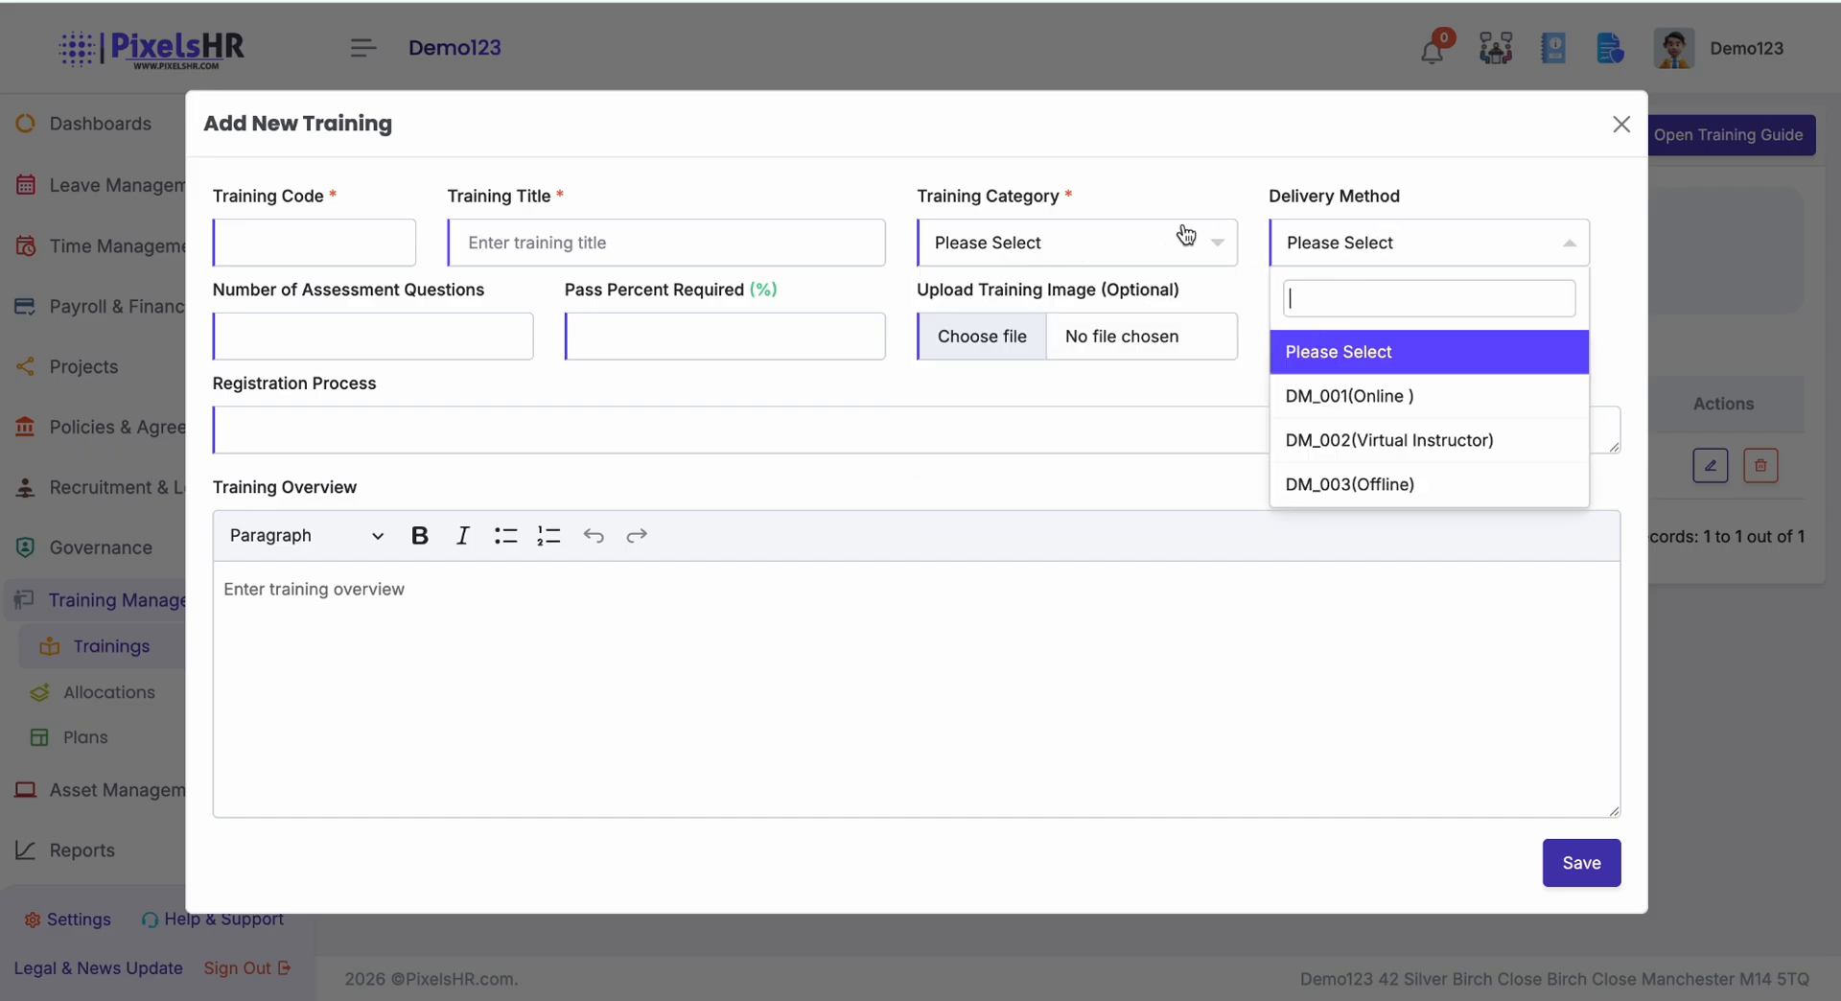
click(406, 355)
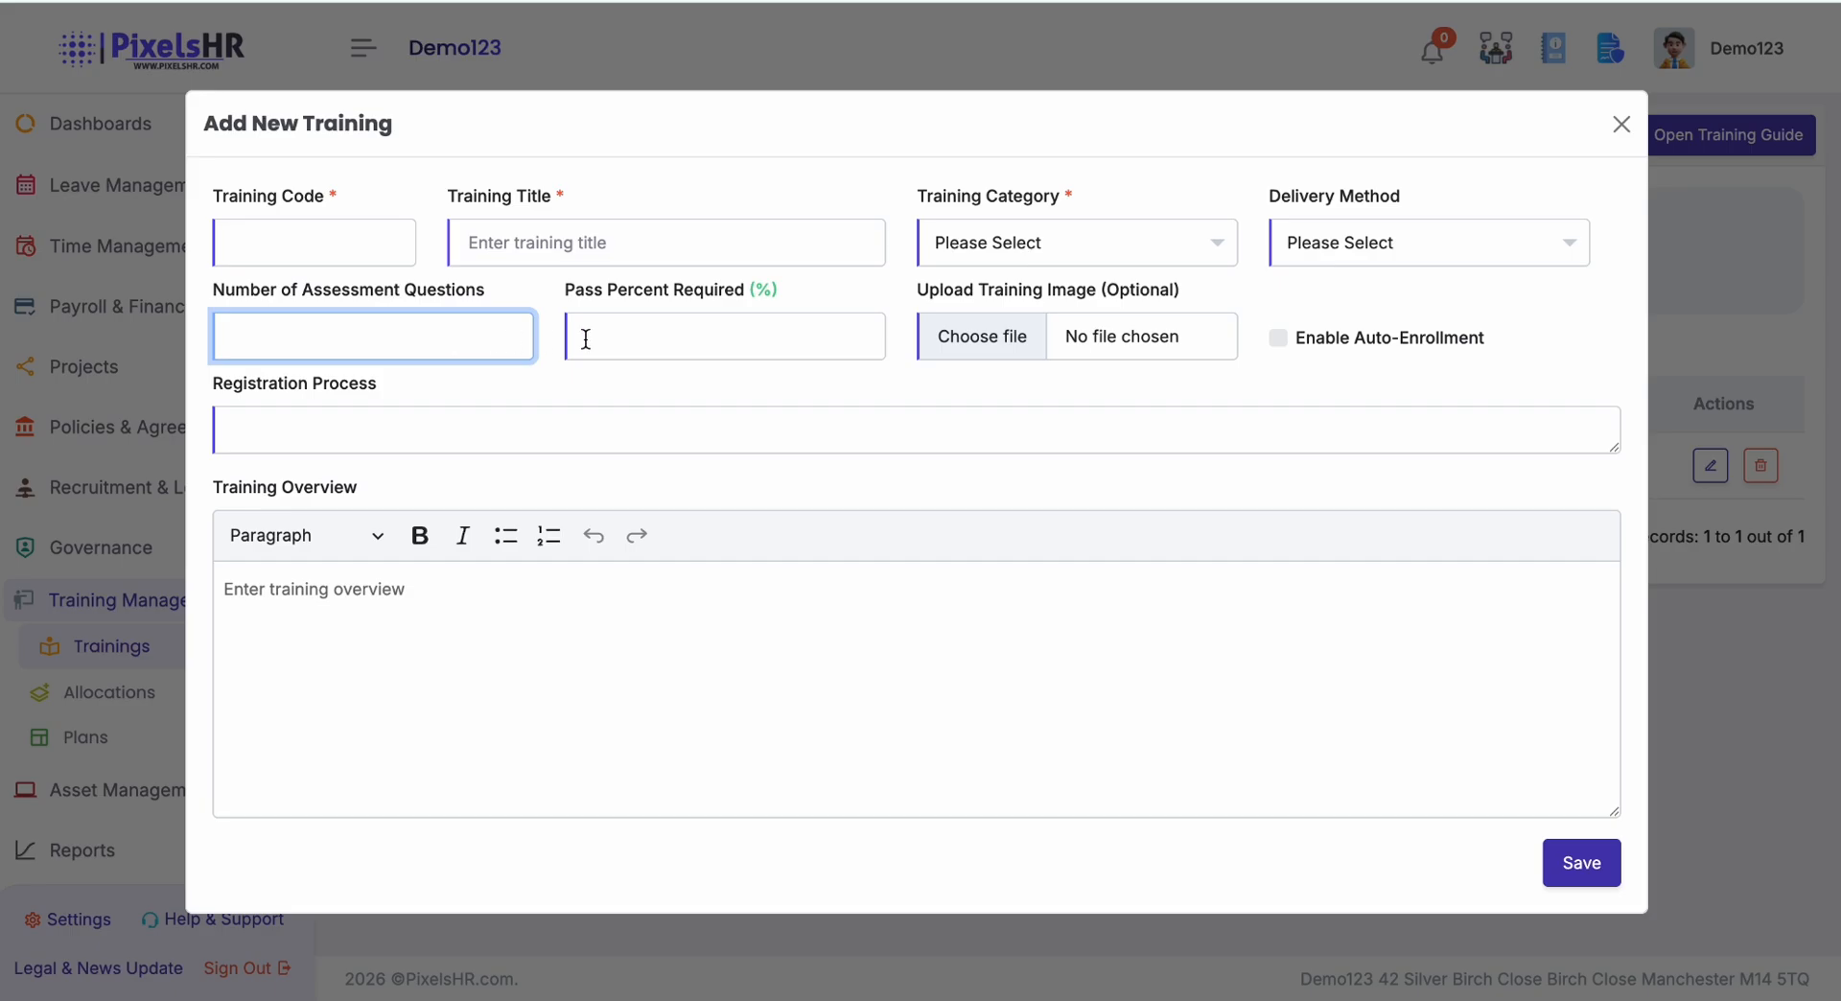
click(658, 356)
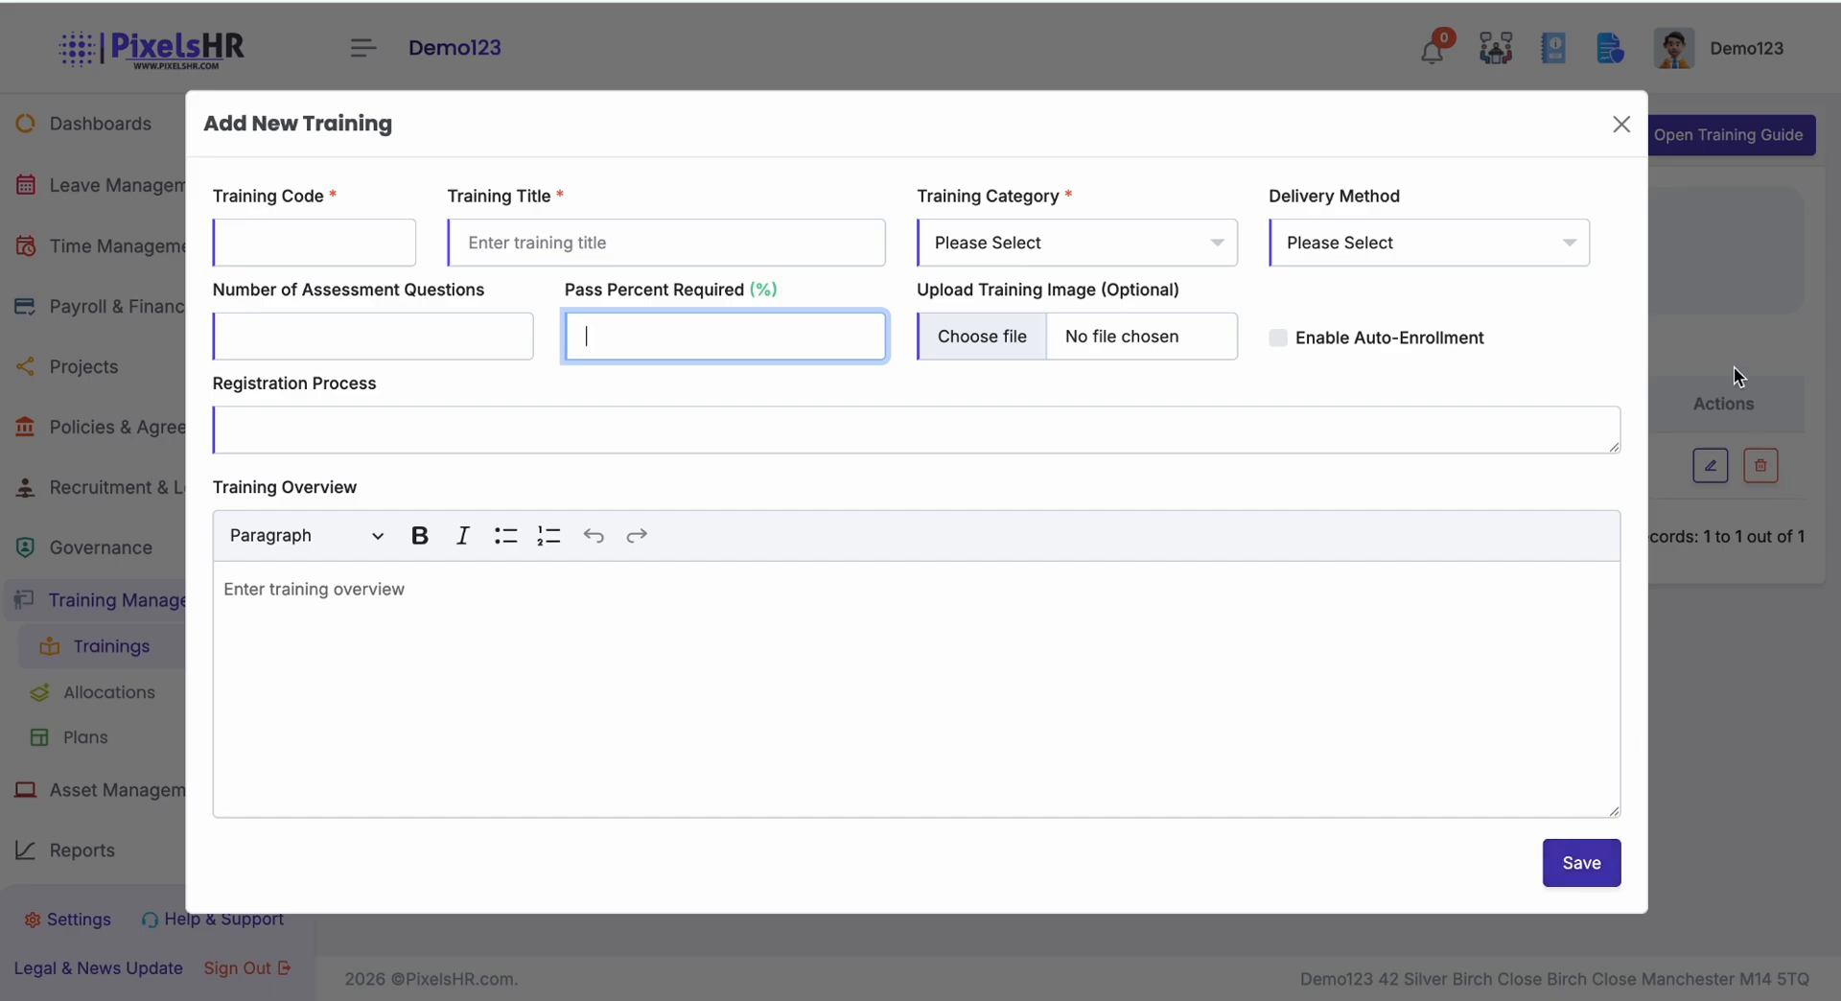
click(1622, 123)
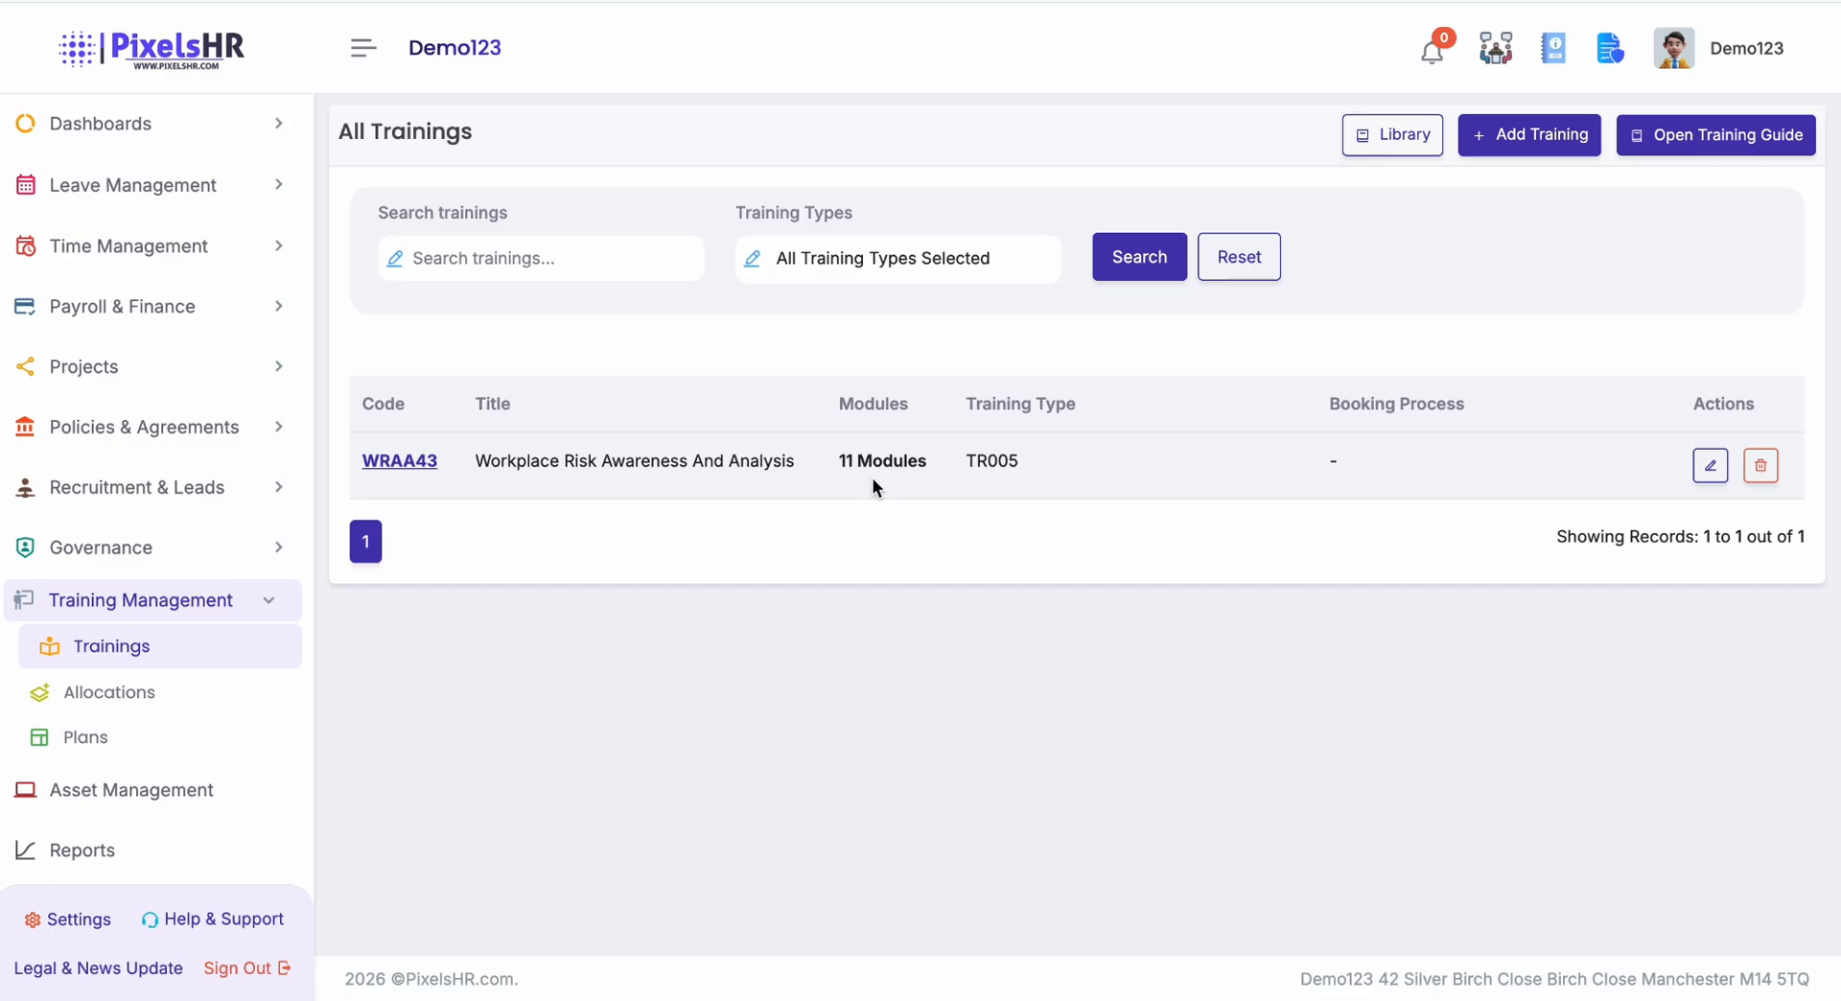
- Open the Workplace Risk Awareness And Analysis training and review its overview and module list
click(399, 469)
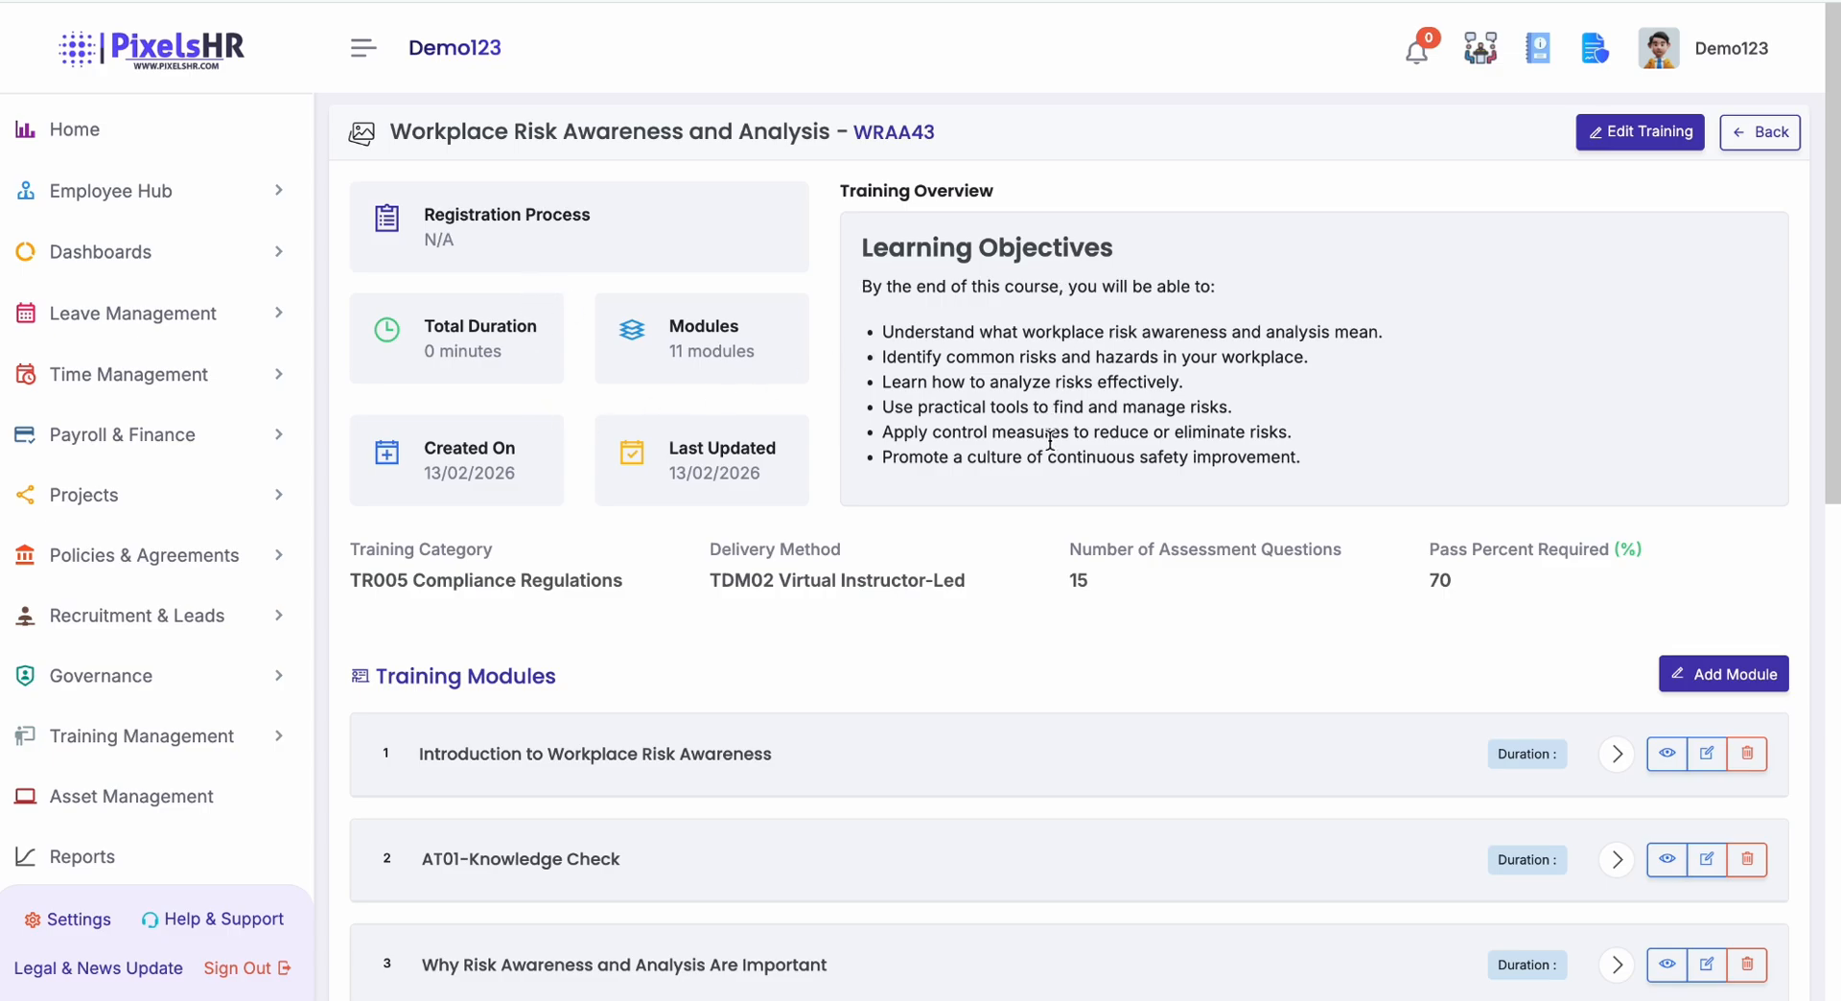
scroll(883, 537, down, 2)
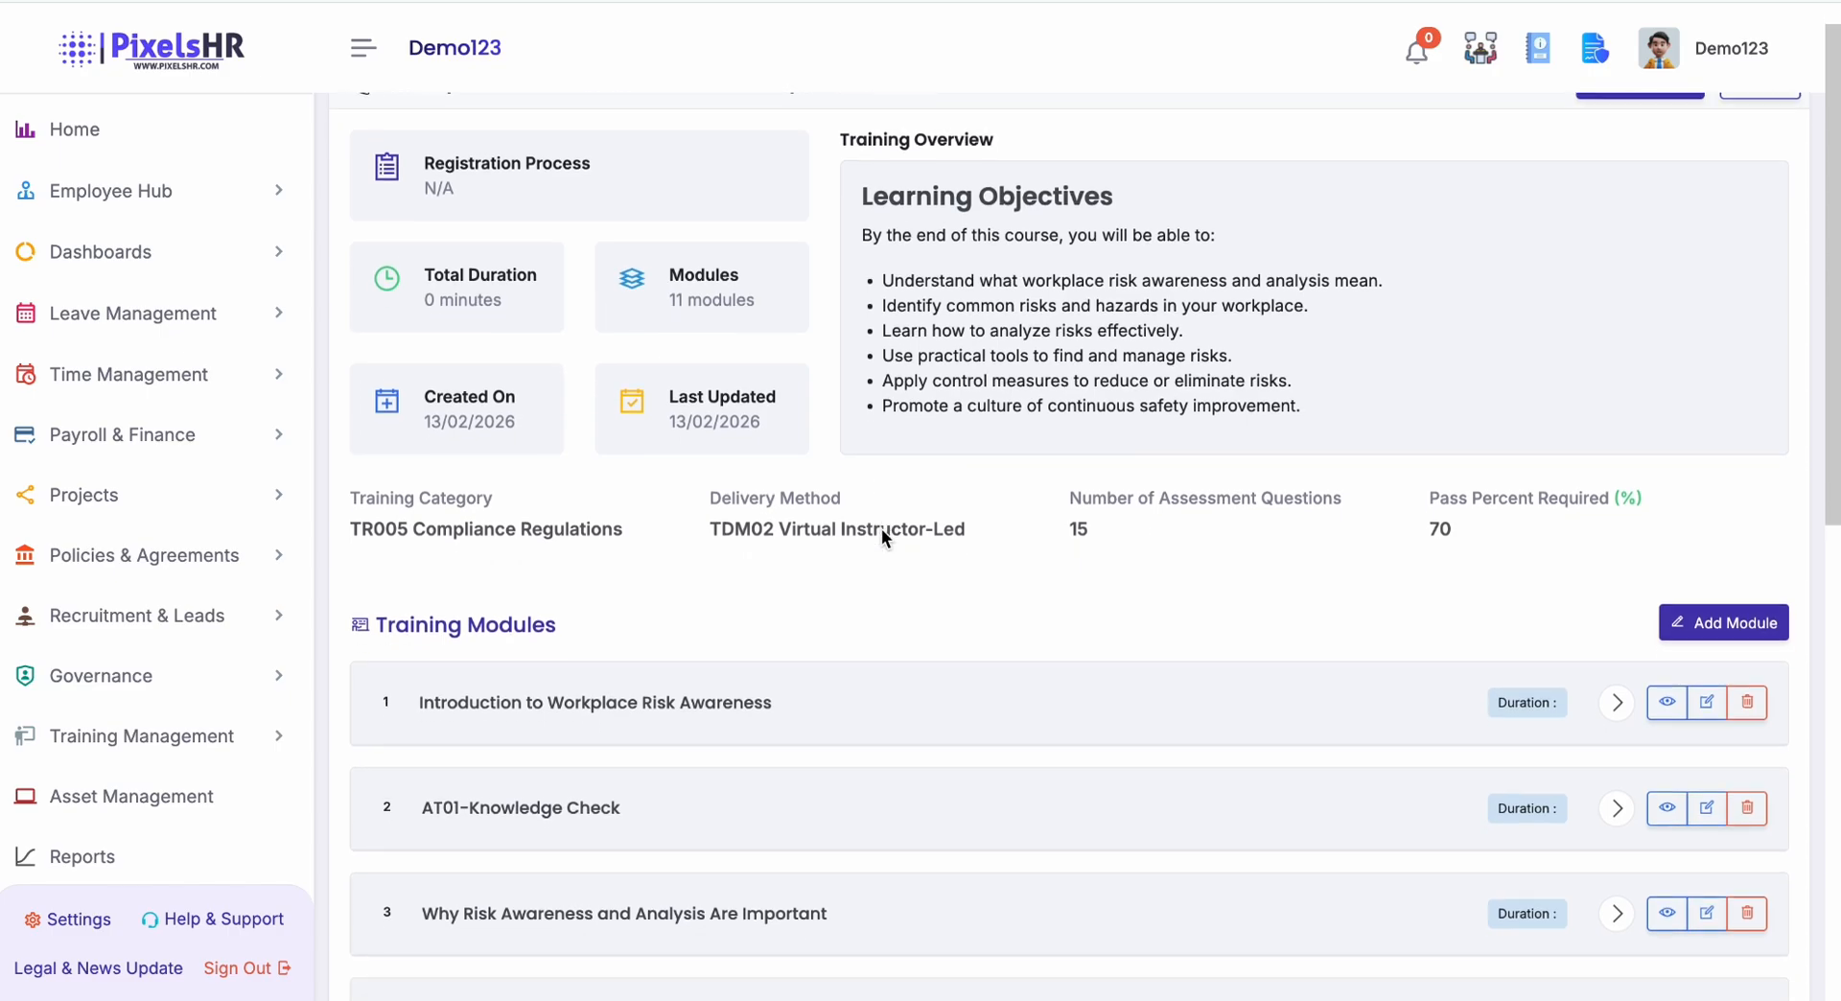
scroll(883, 537, down, 1)
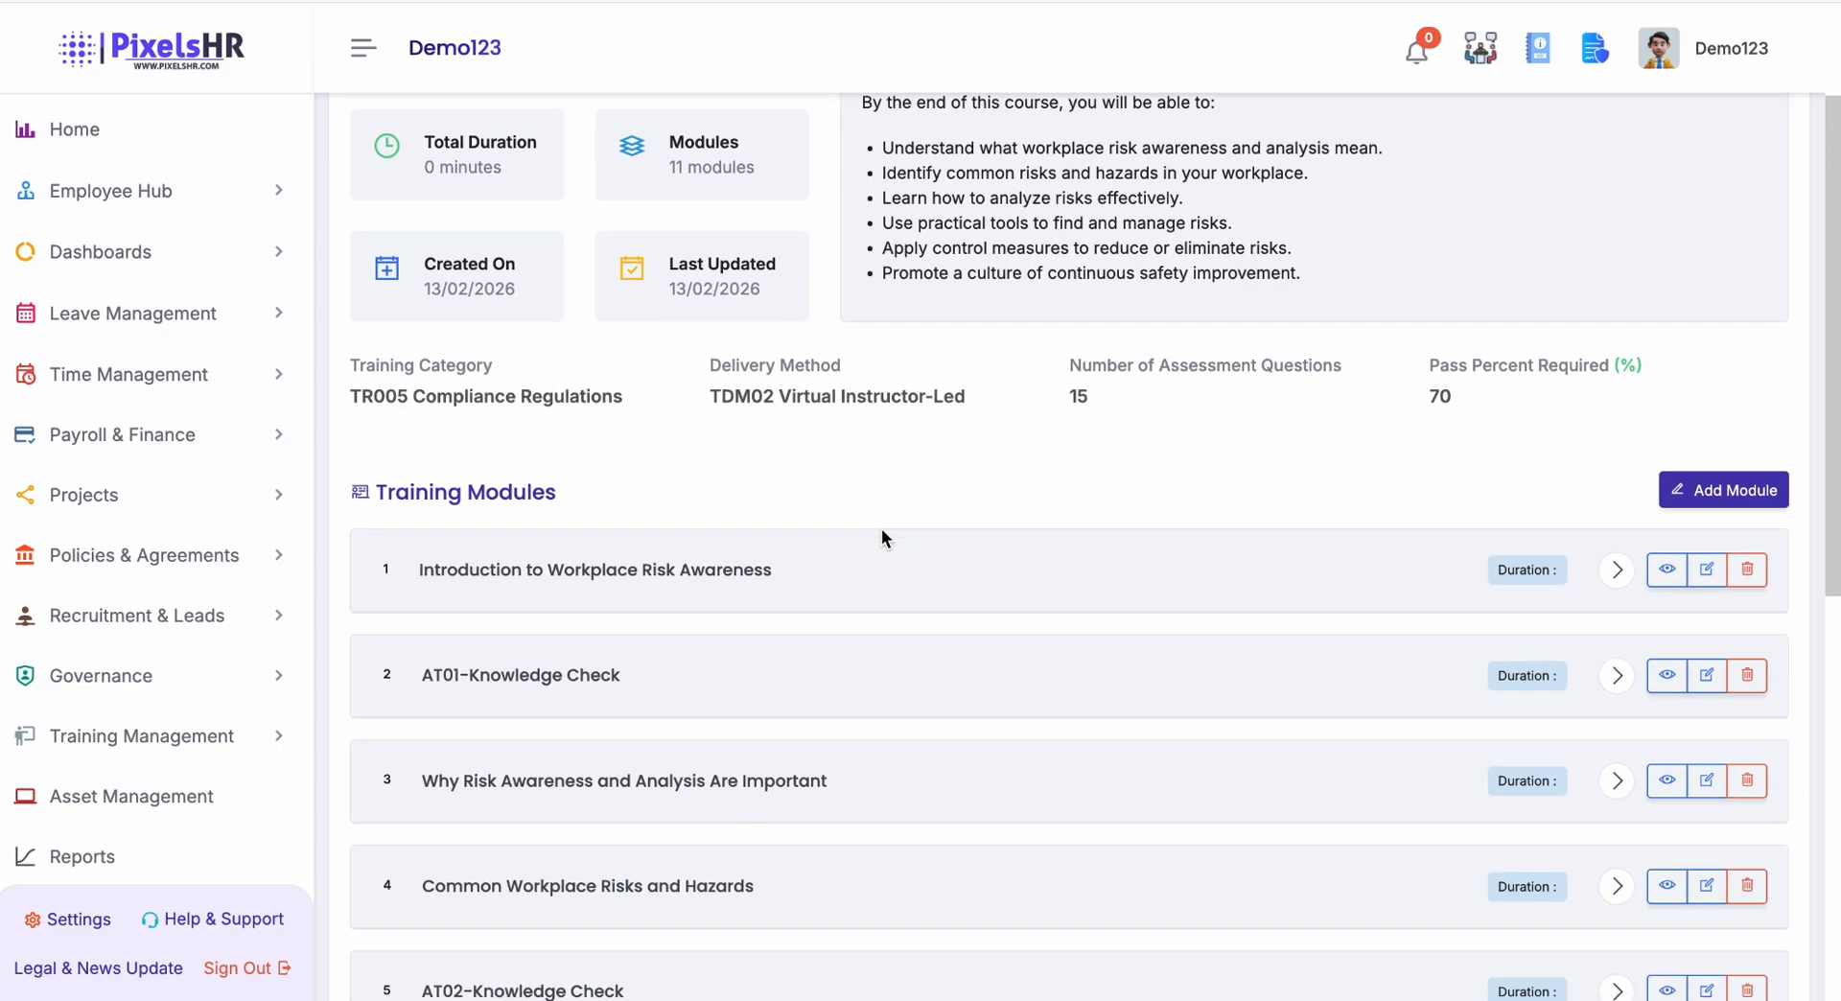
- Try out the new training module form with the required and assessment module options enabled, and close it unsaved
click(1721, 501)
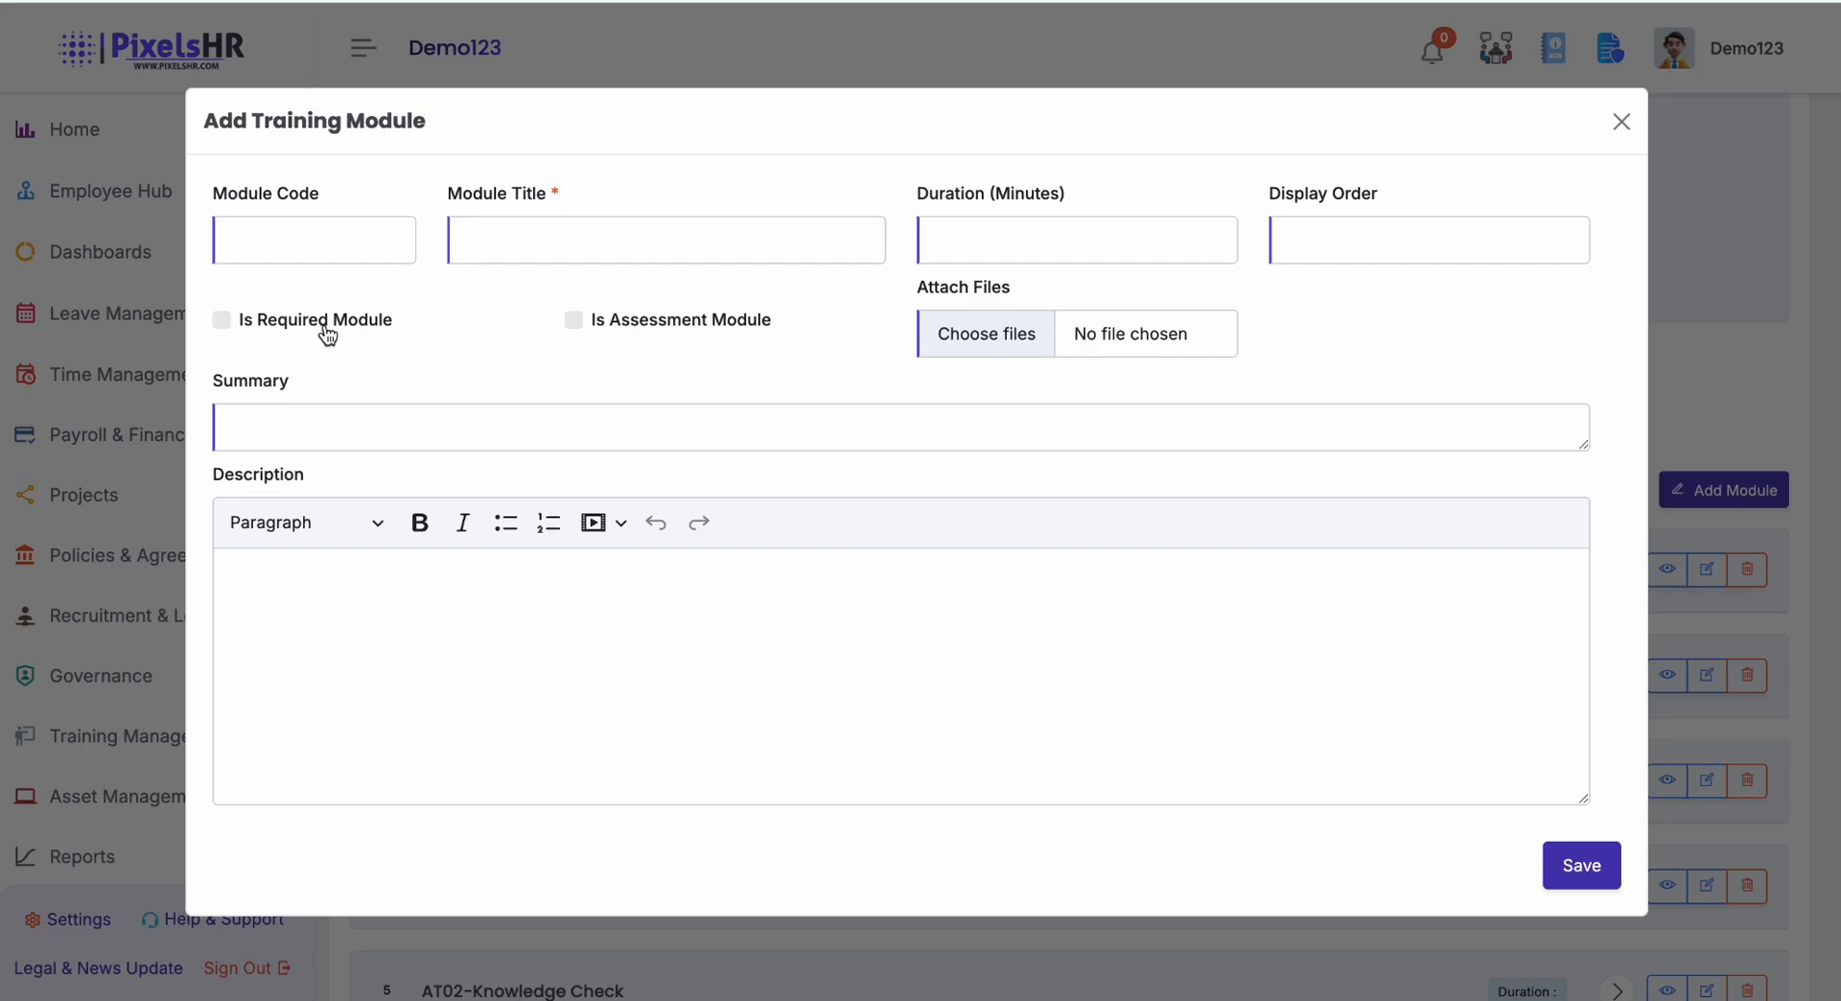
click(227, 320)
click(579, 326)
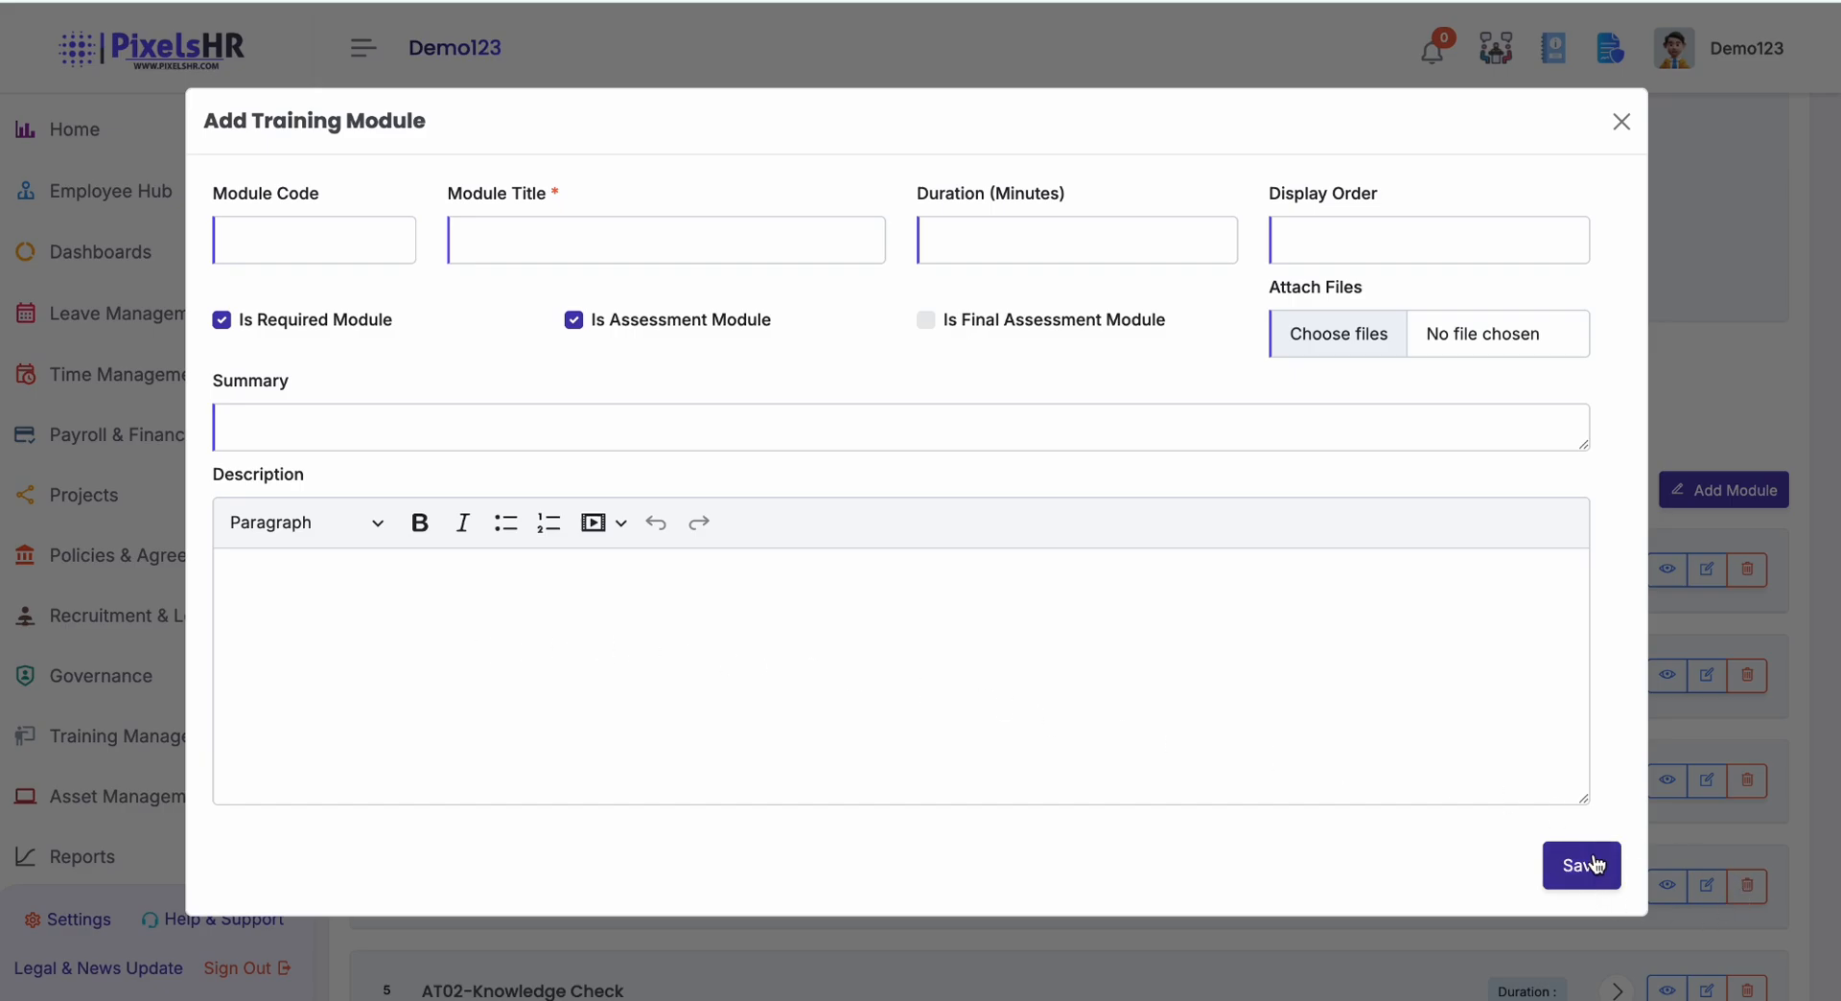
click(1615, 126)
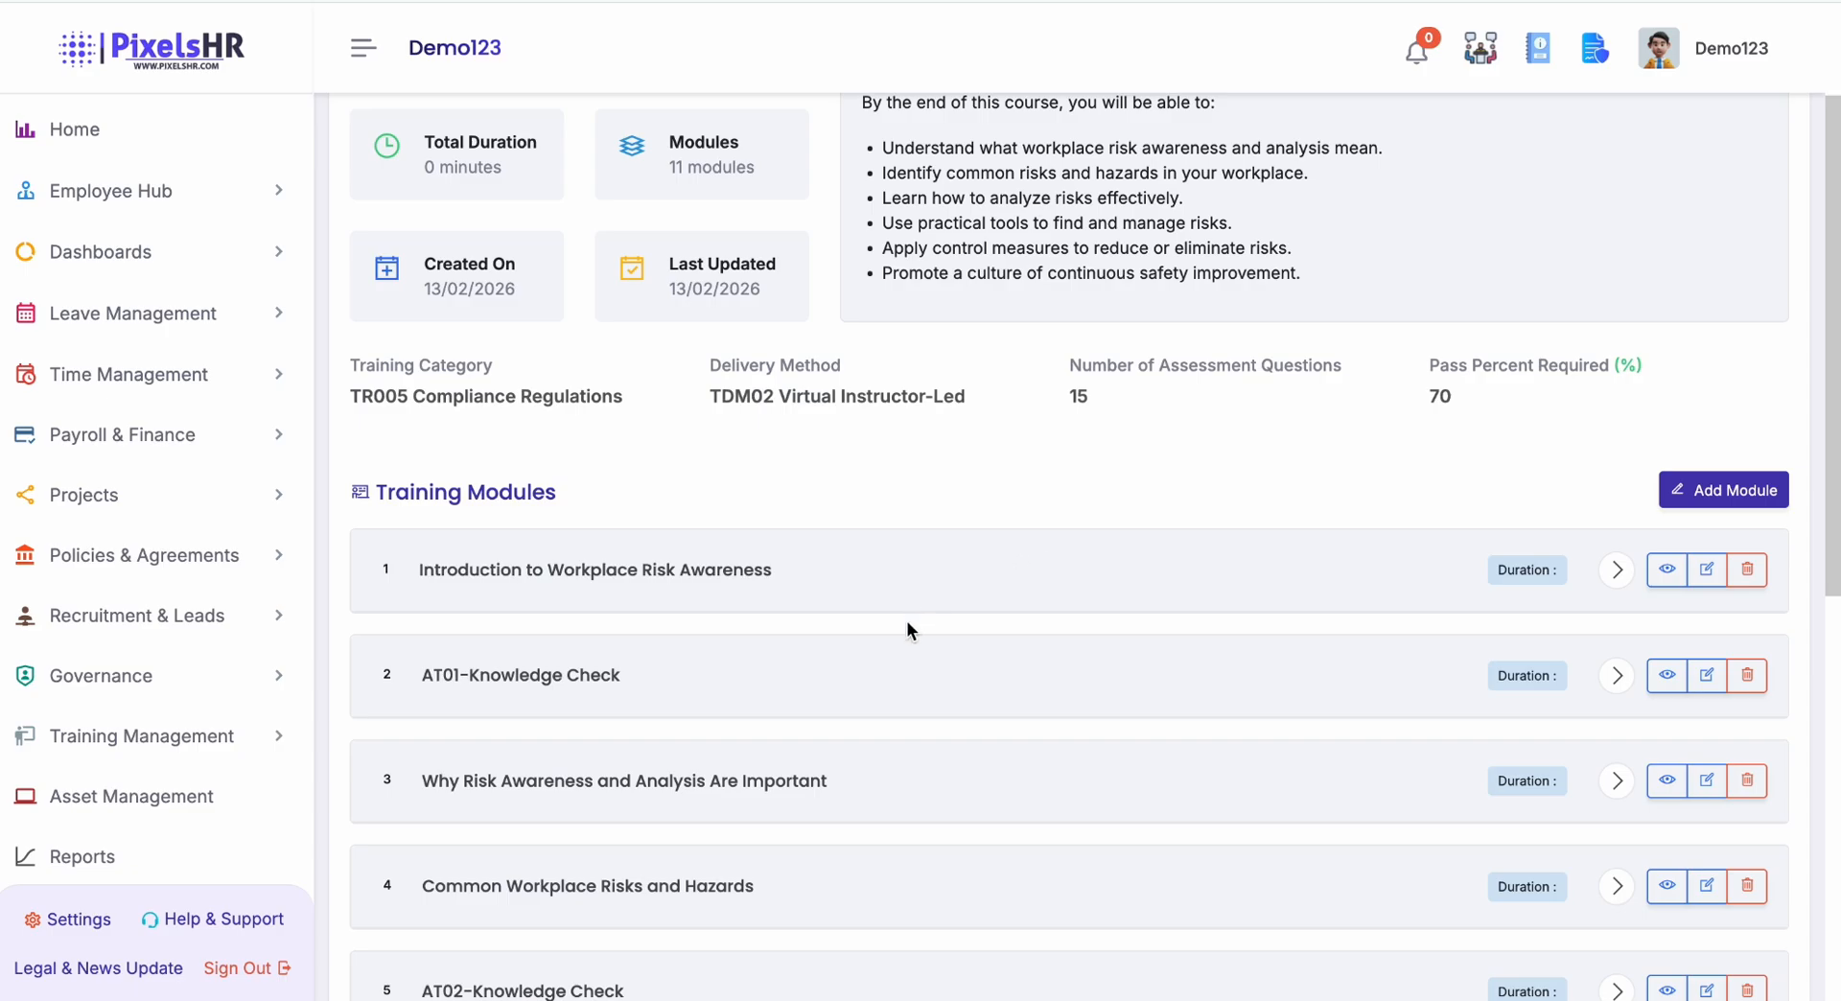
- Expand the AT01-Knowledge Check module and examine its blank new-question form and the answers of its existing question
click(759, 679)
scroll(782, 658, down, 2)
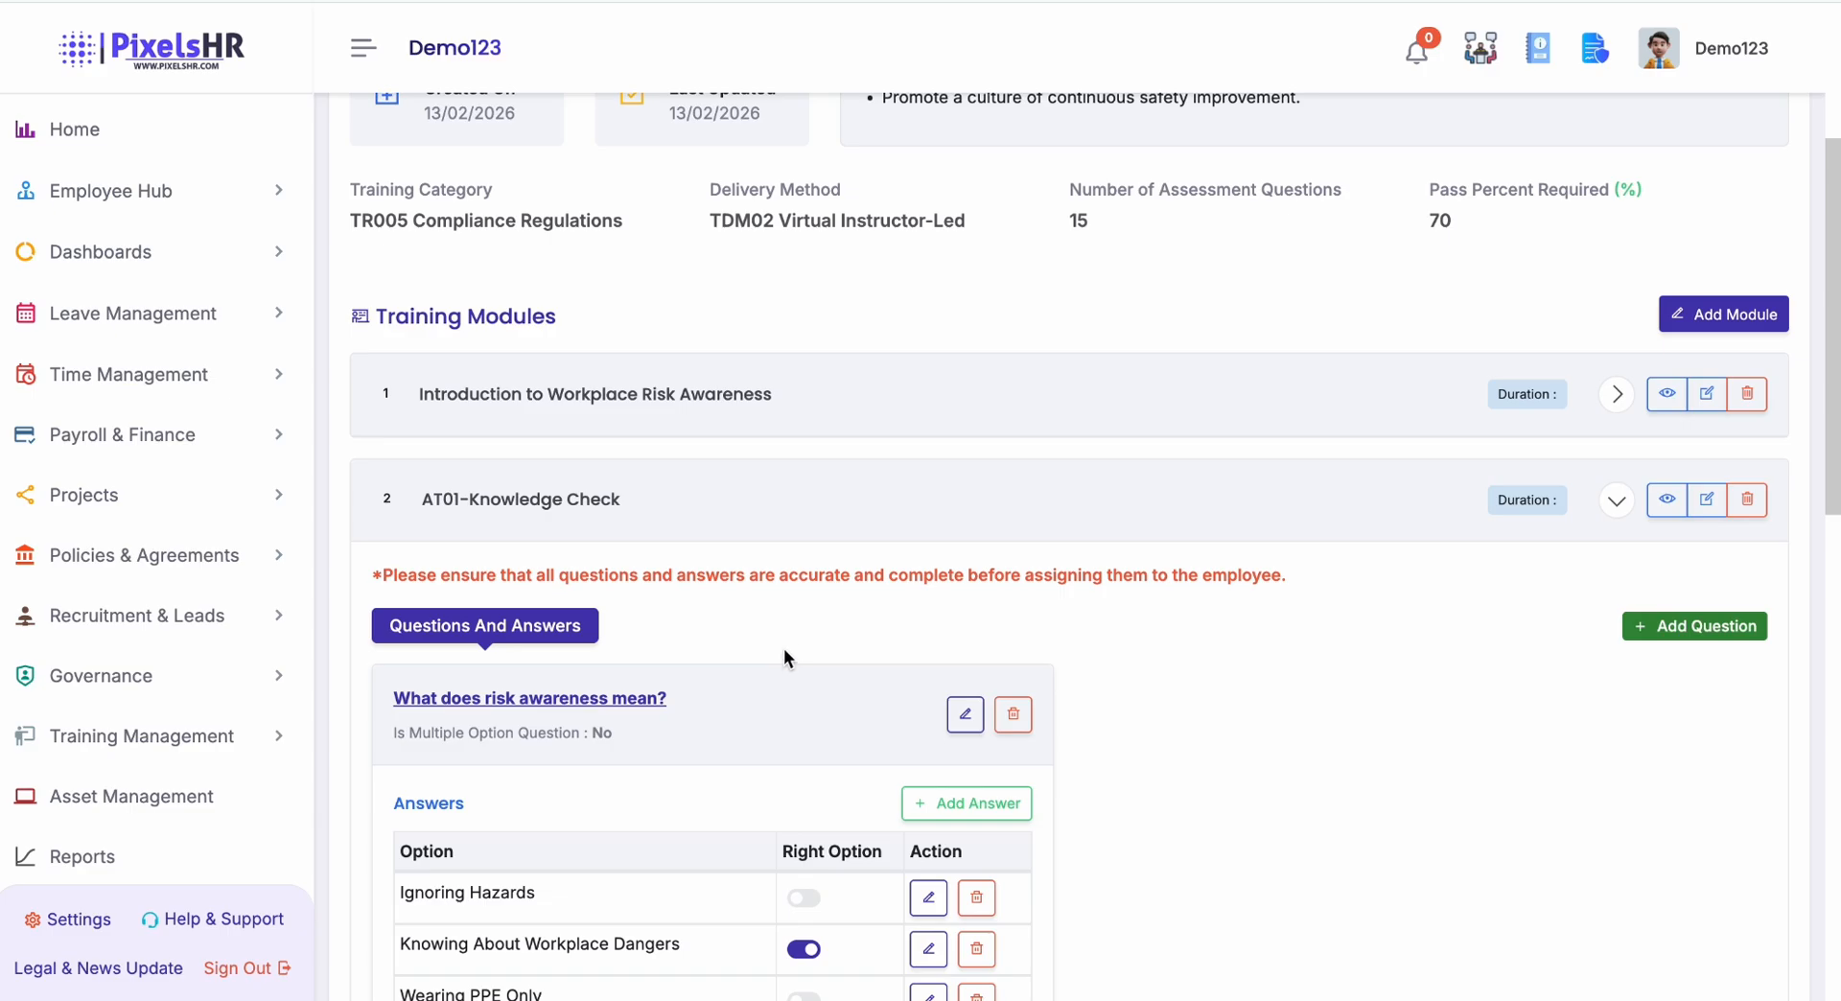
click(1677, 625)
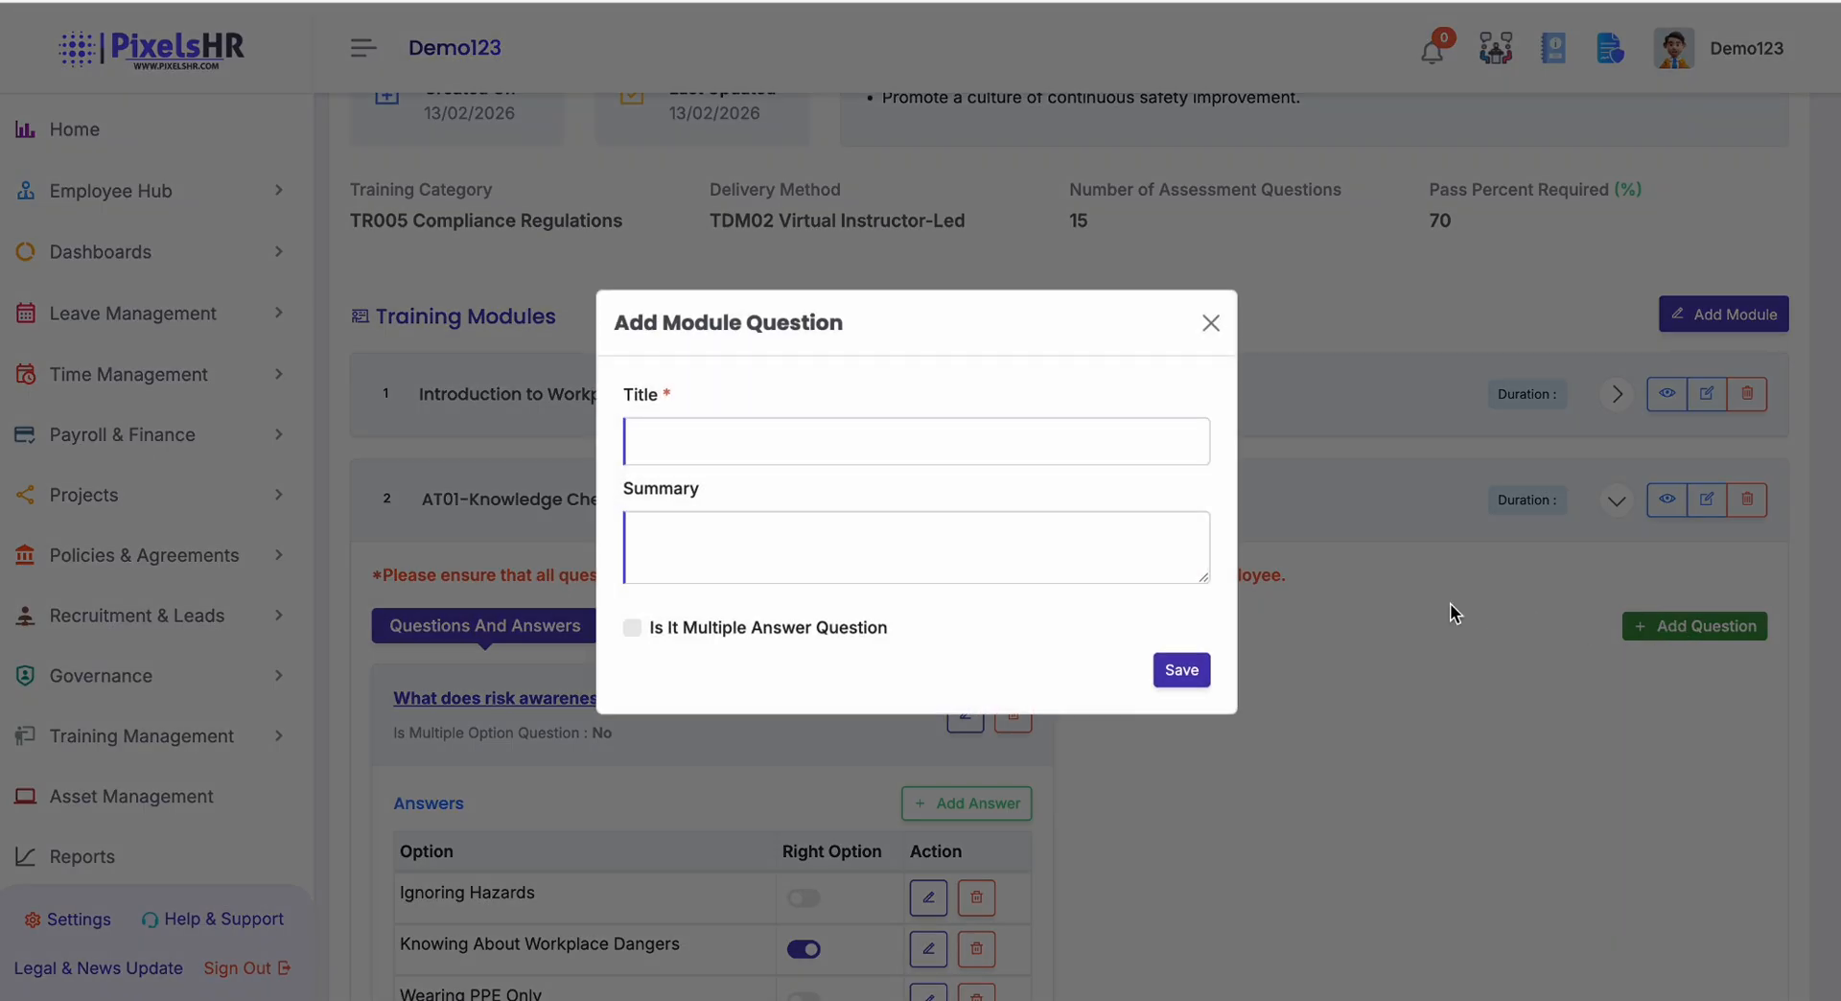
click(849, 440)
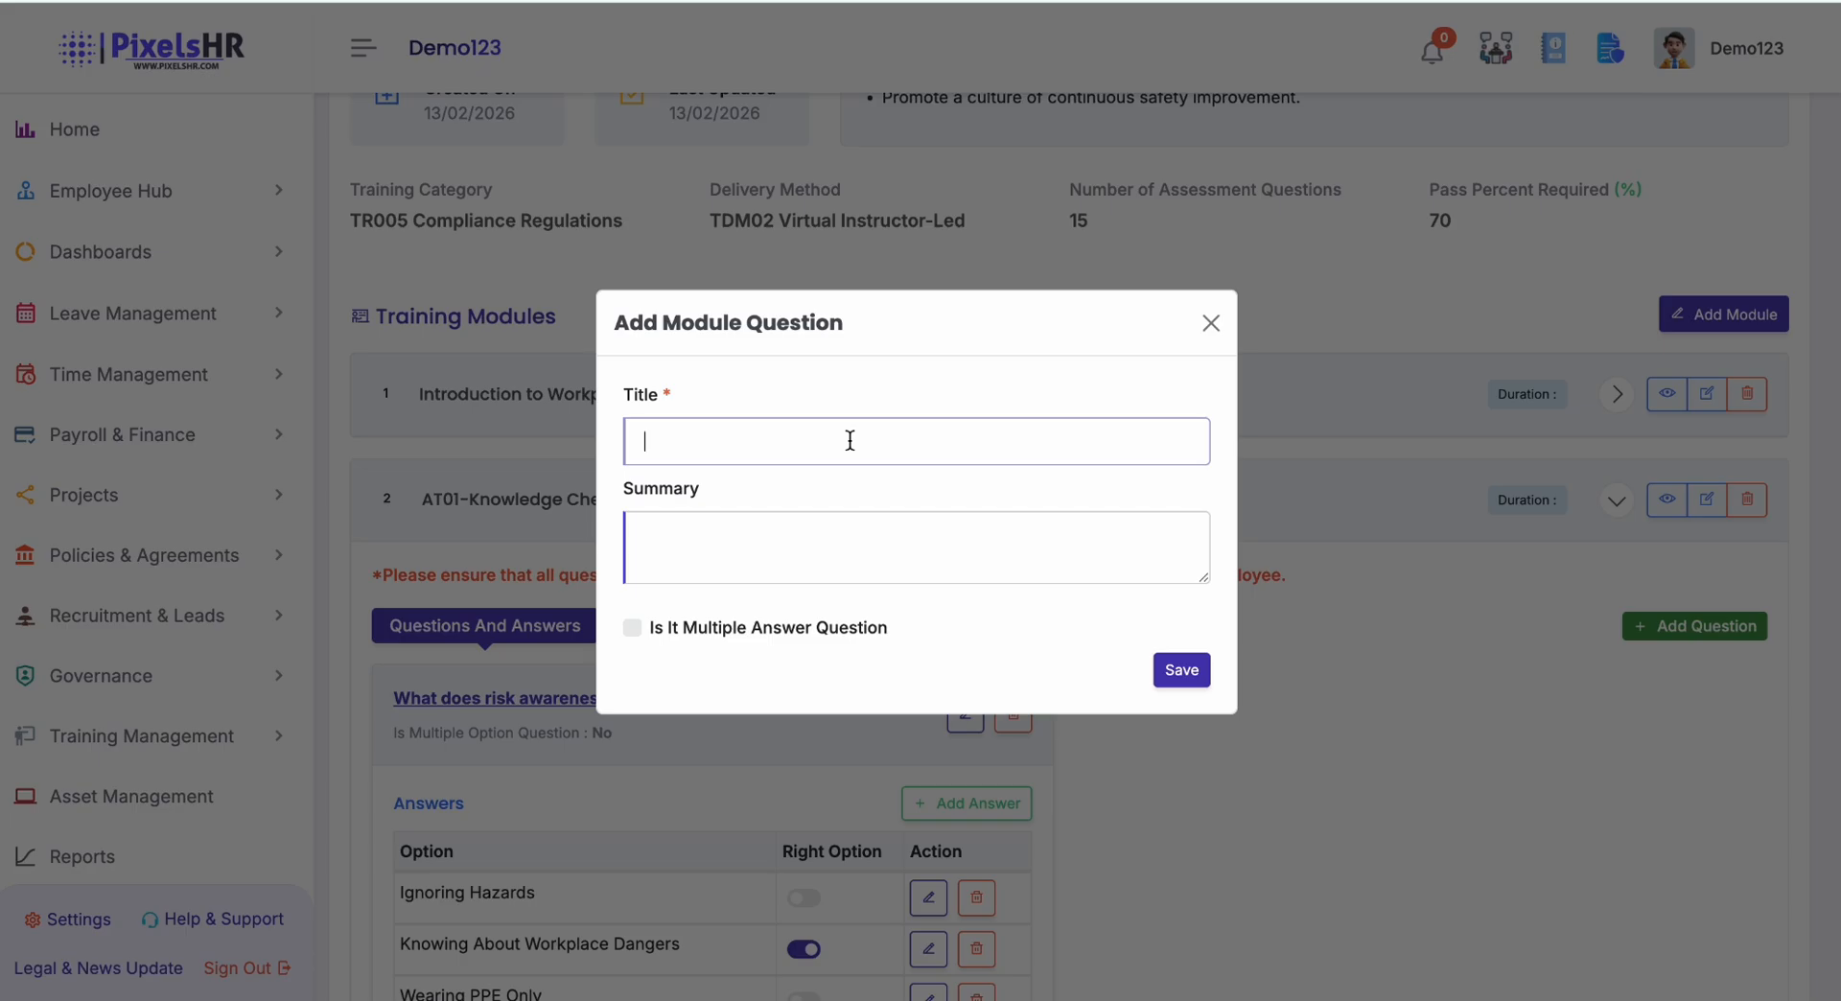
click(1211, 323)
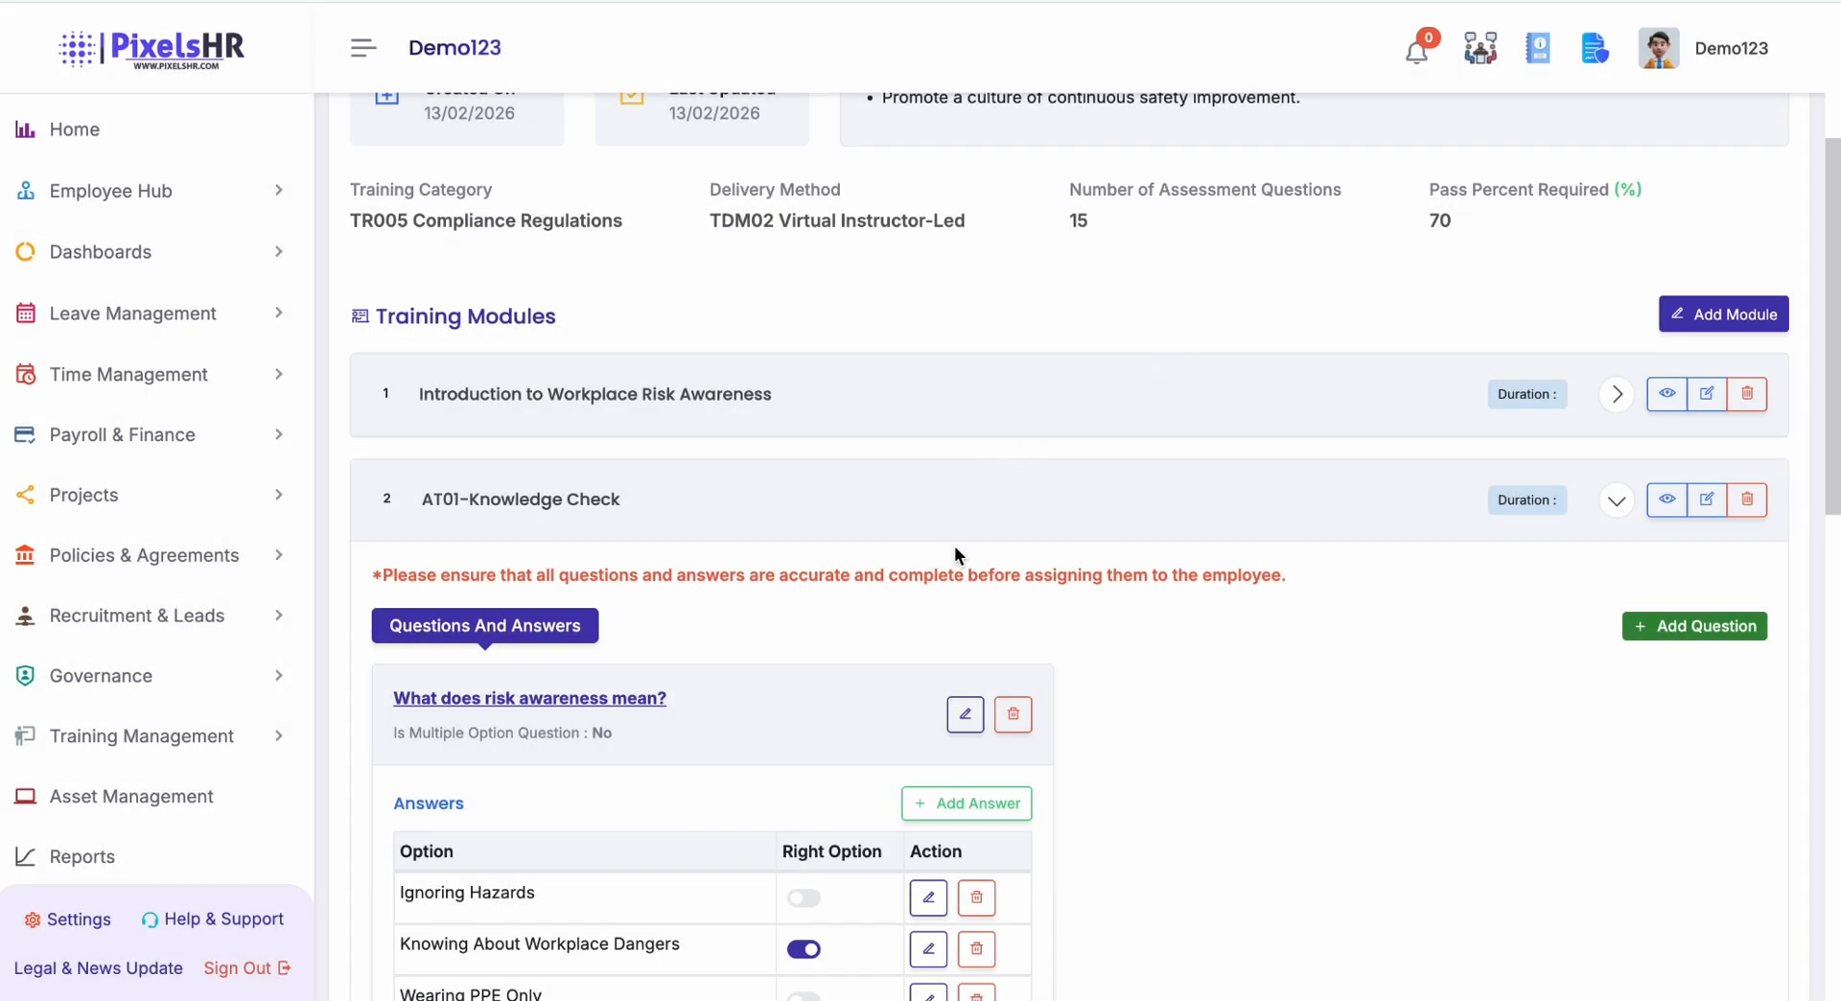
scroll(930, 817, down, 2)
scroll(930, 821, down, 1)
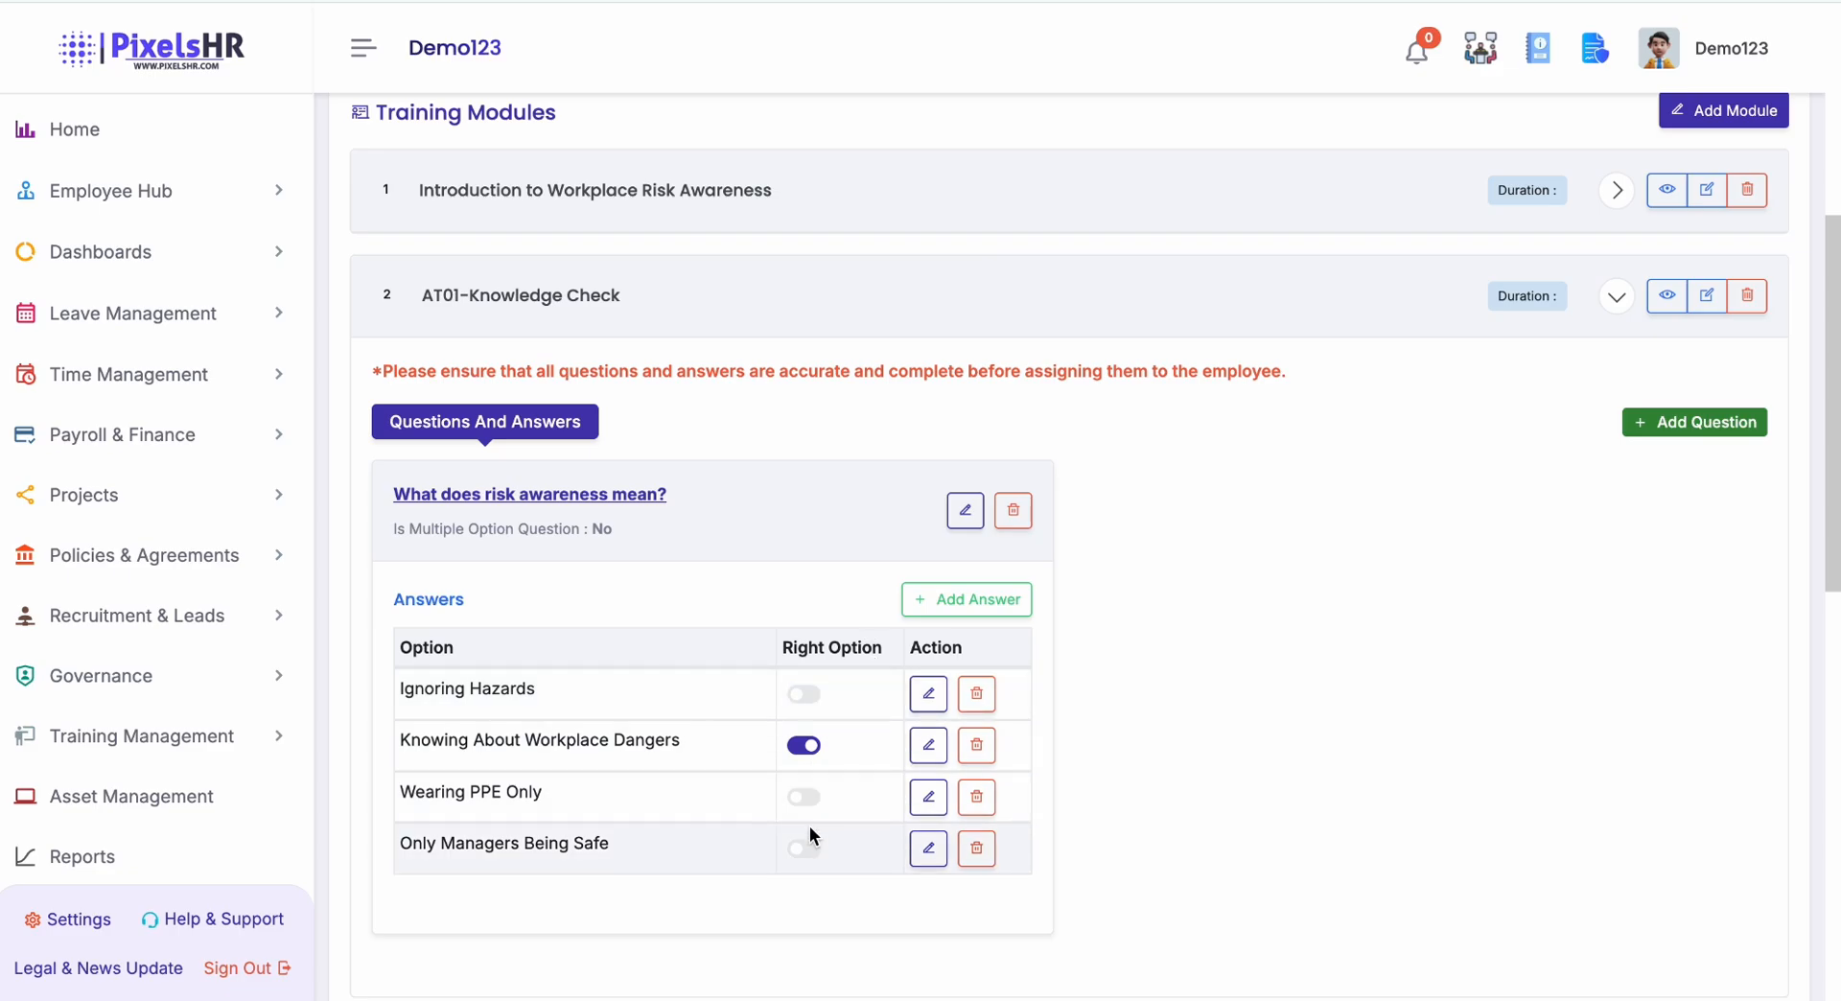
- Try marking a new AT01-Knowledge Check question as a multiple answer question, and discard the form
click(1696, 424)
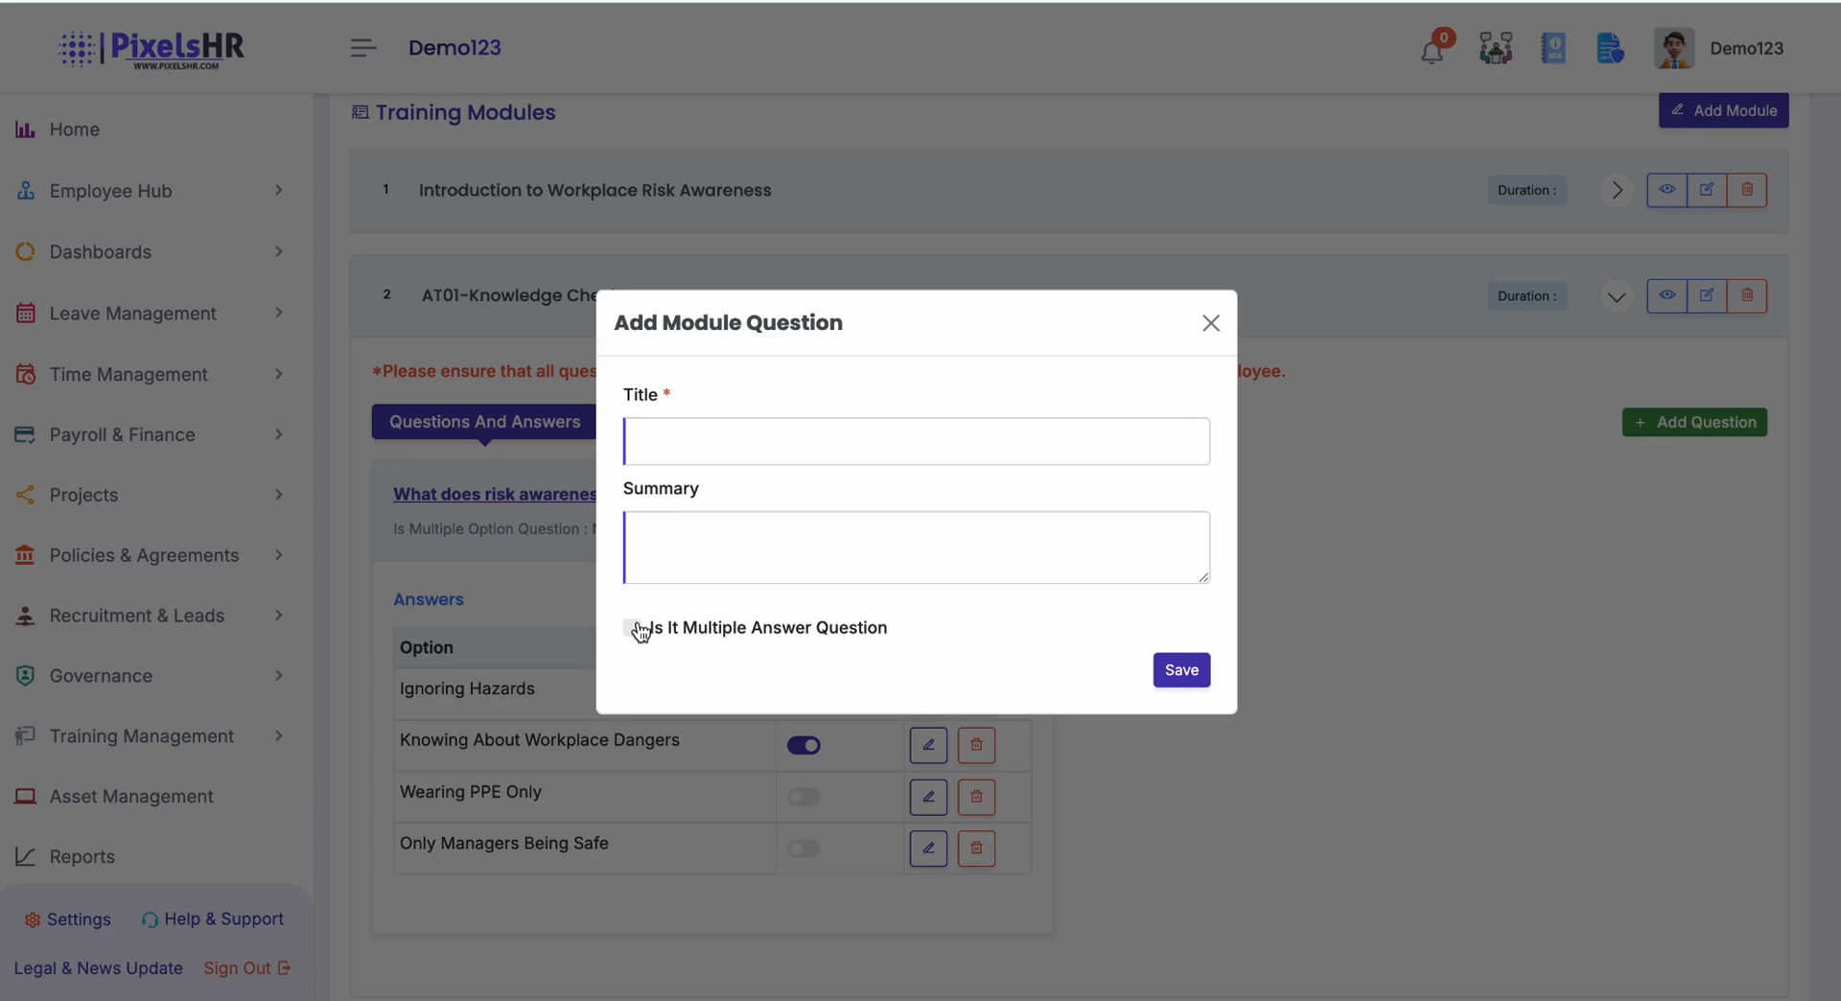
click(633, 629)
click(1209, 324)
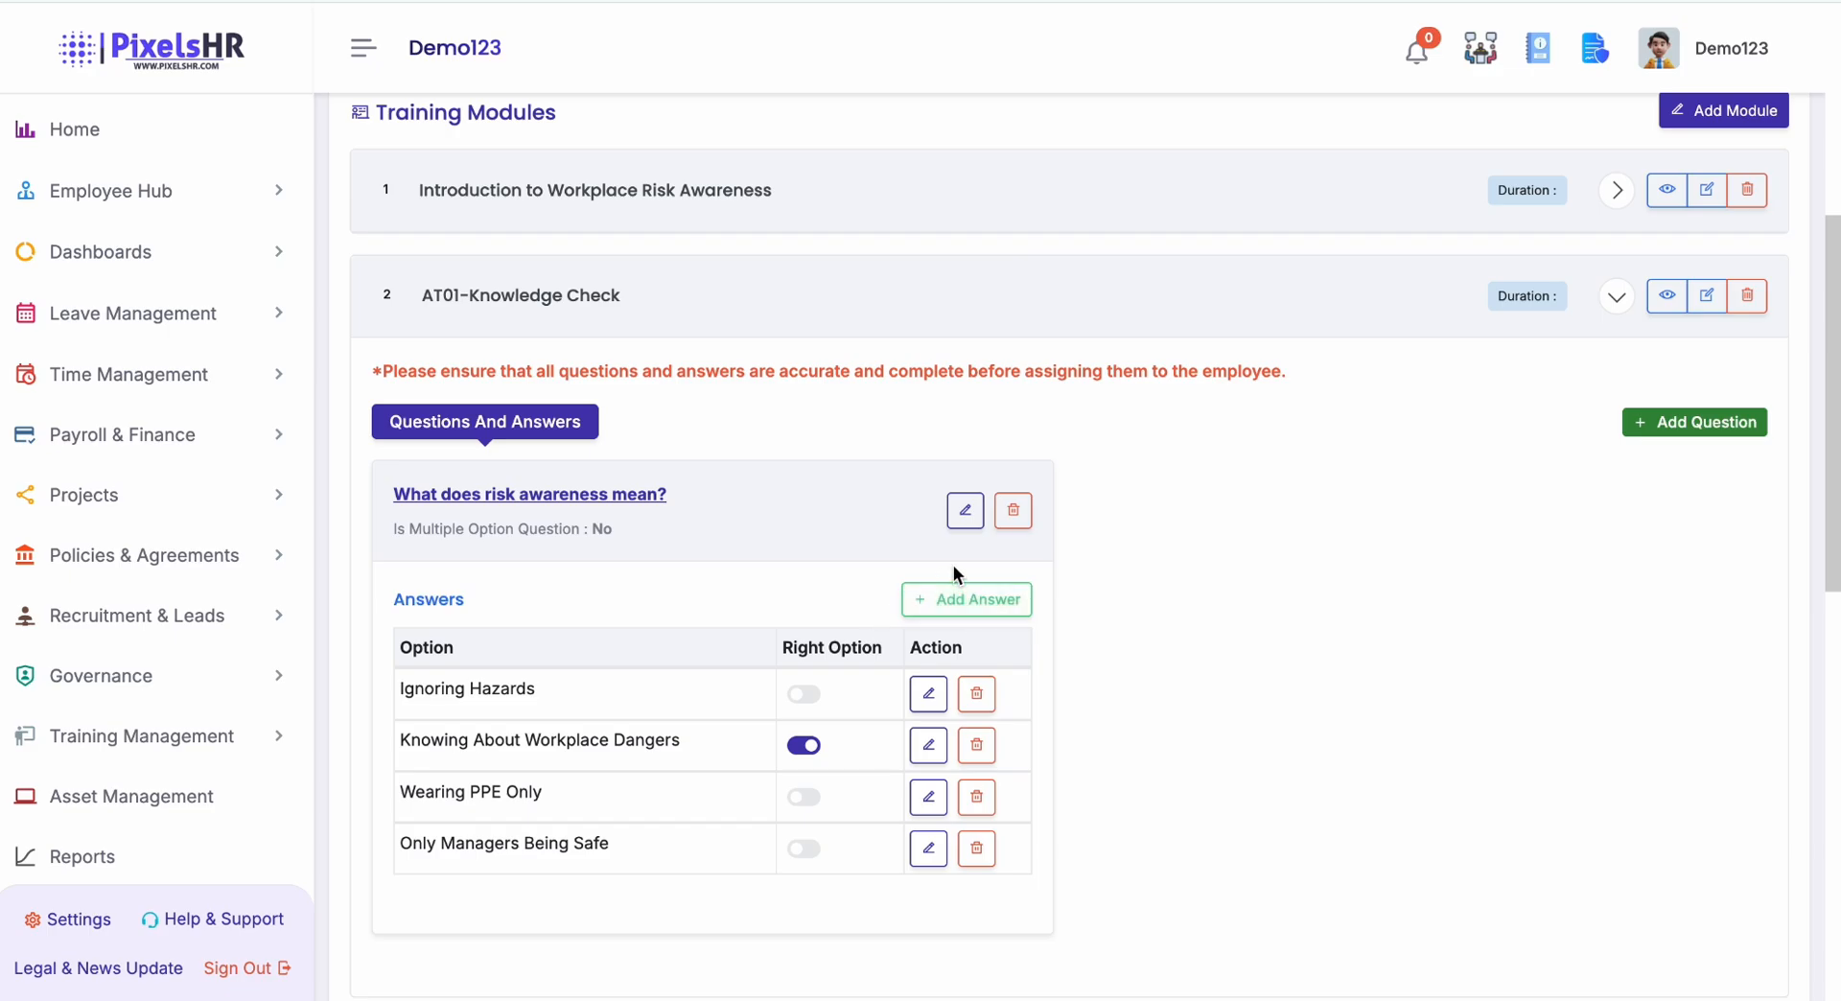
- Expand the Introduction to Workplace Risk Awareness module and examine its blank content swap form and the paired text of its existing hazard swap
scroll(971, 573, up, 1)
scroll(962, 564, up, 1)
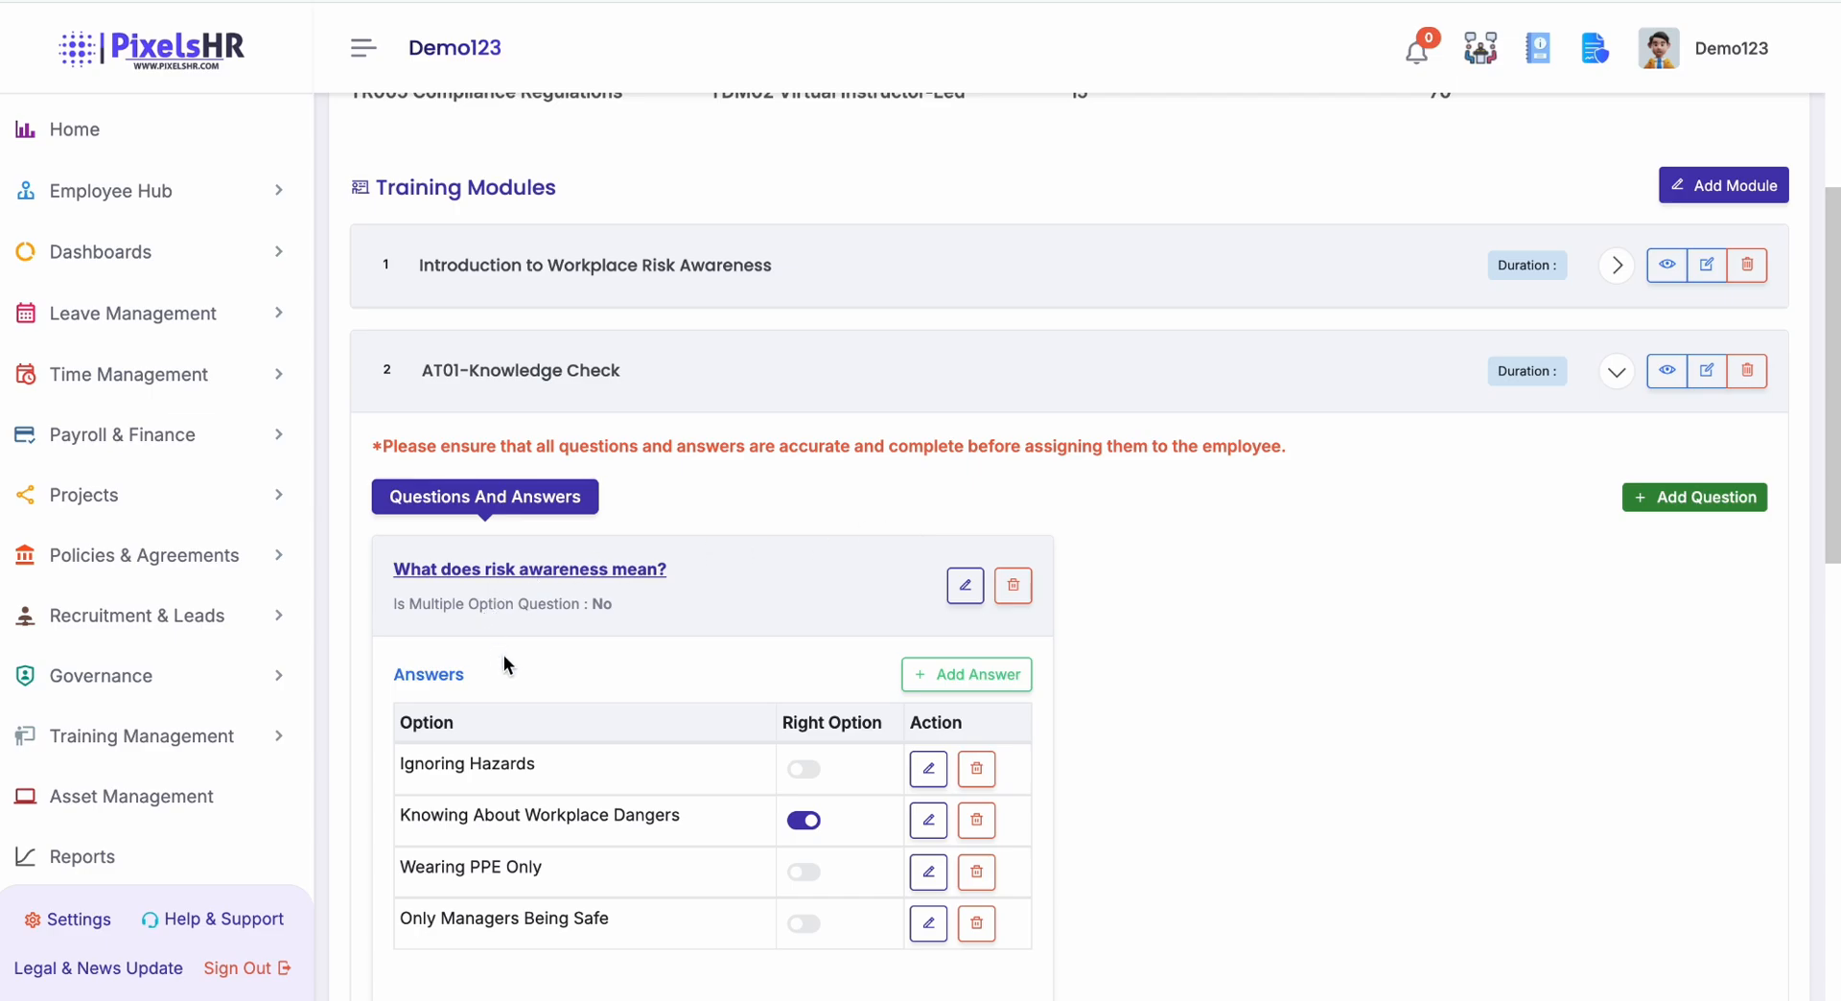
scroll(647, 651, up, 3)
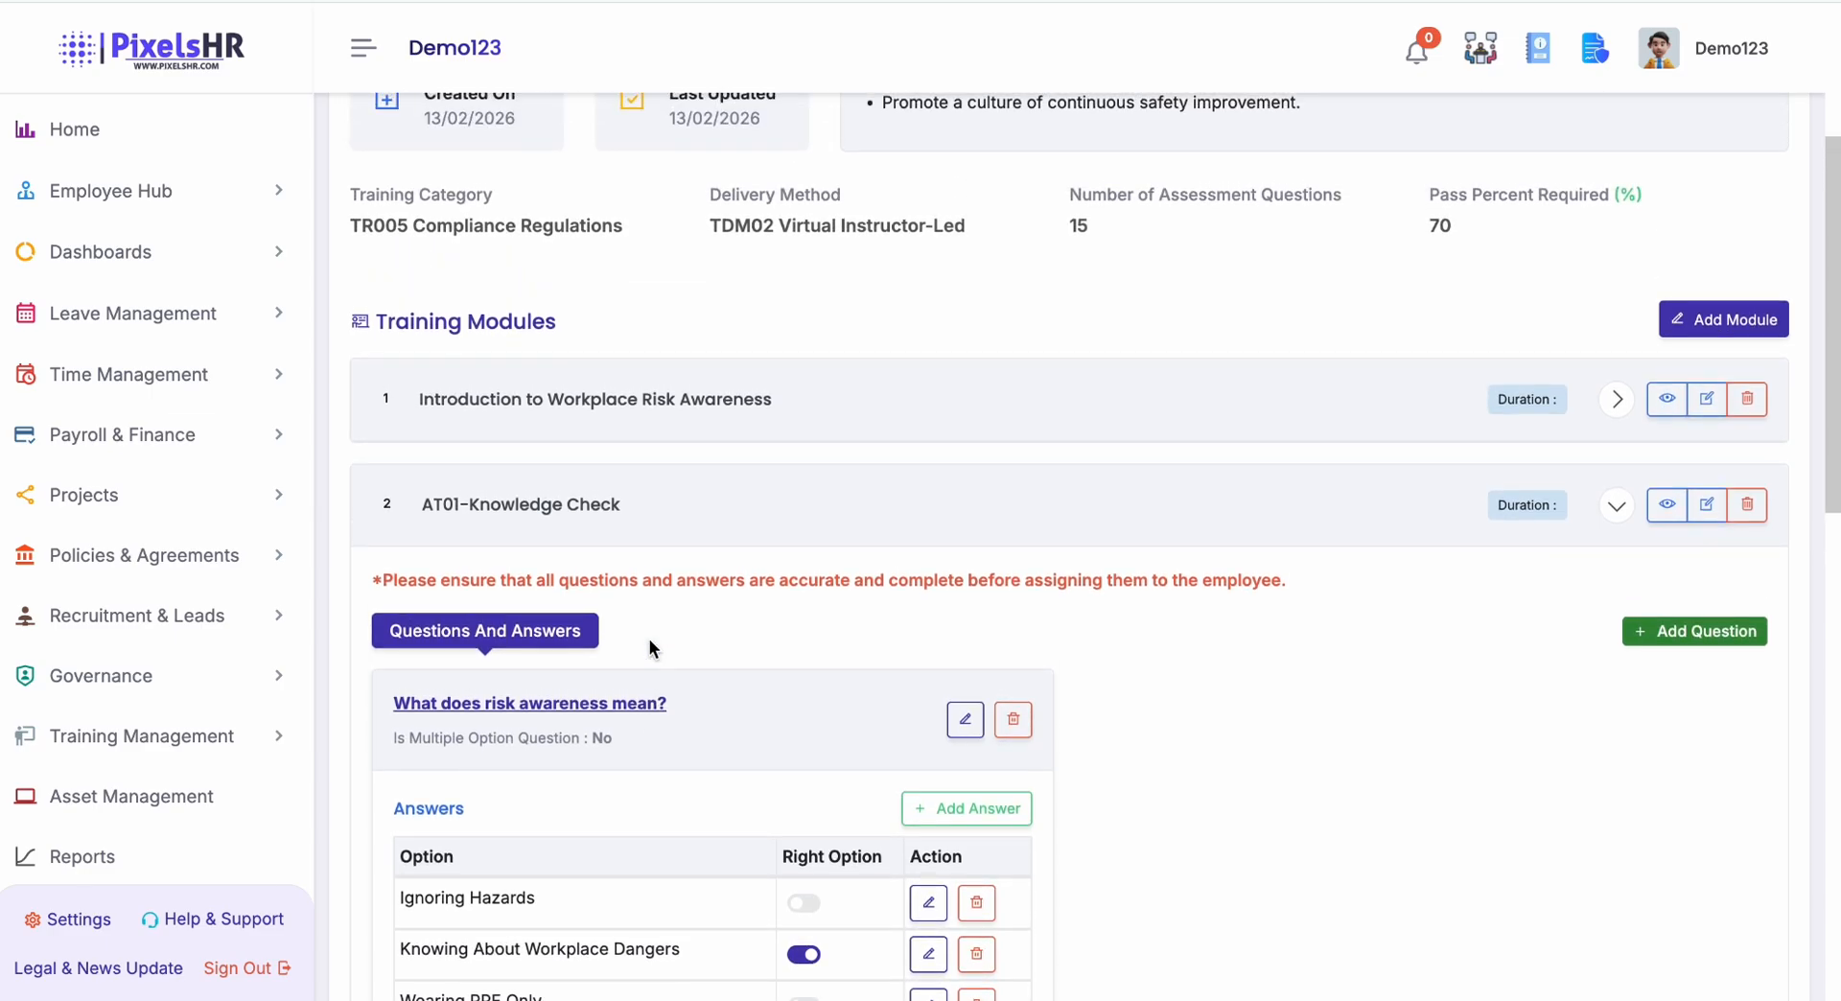
click(576, 411)
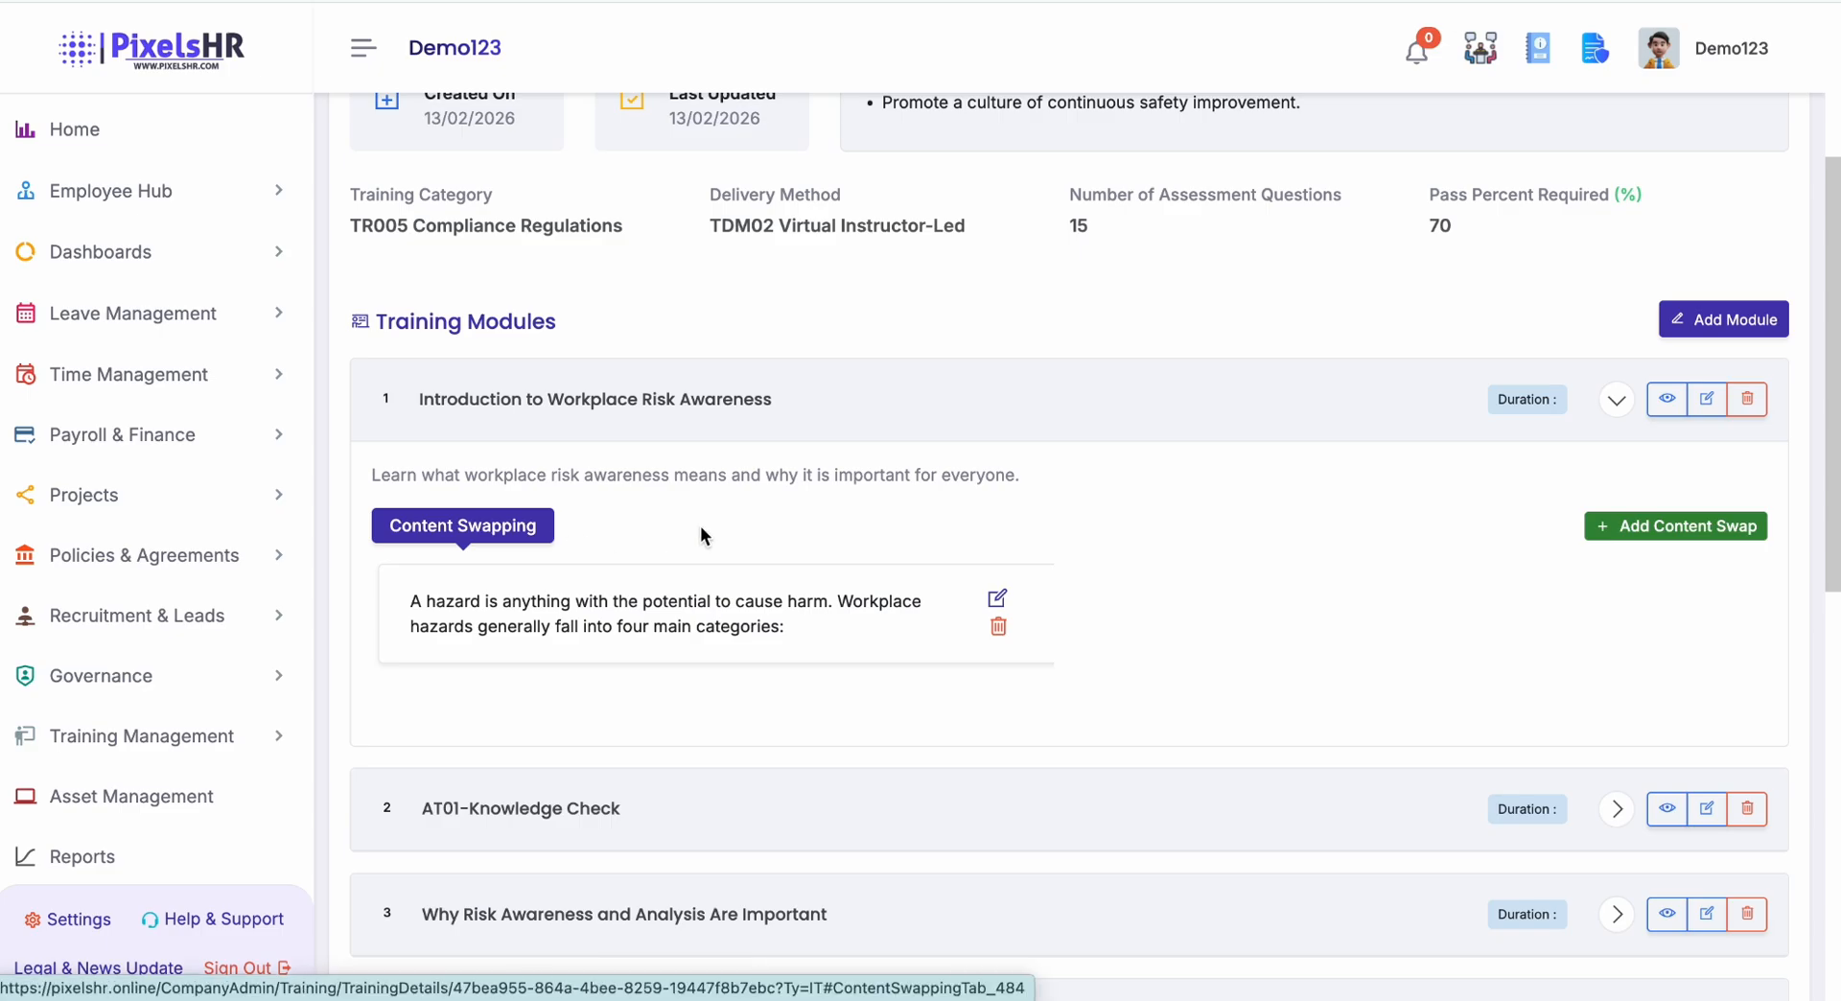
click(1661, 529)
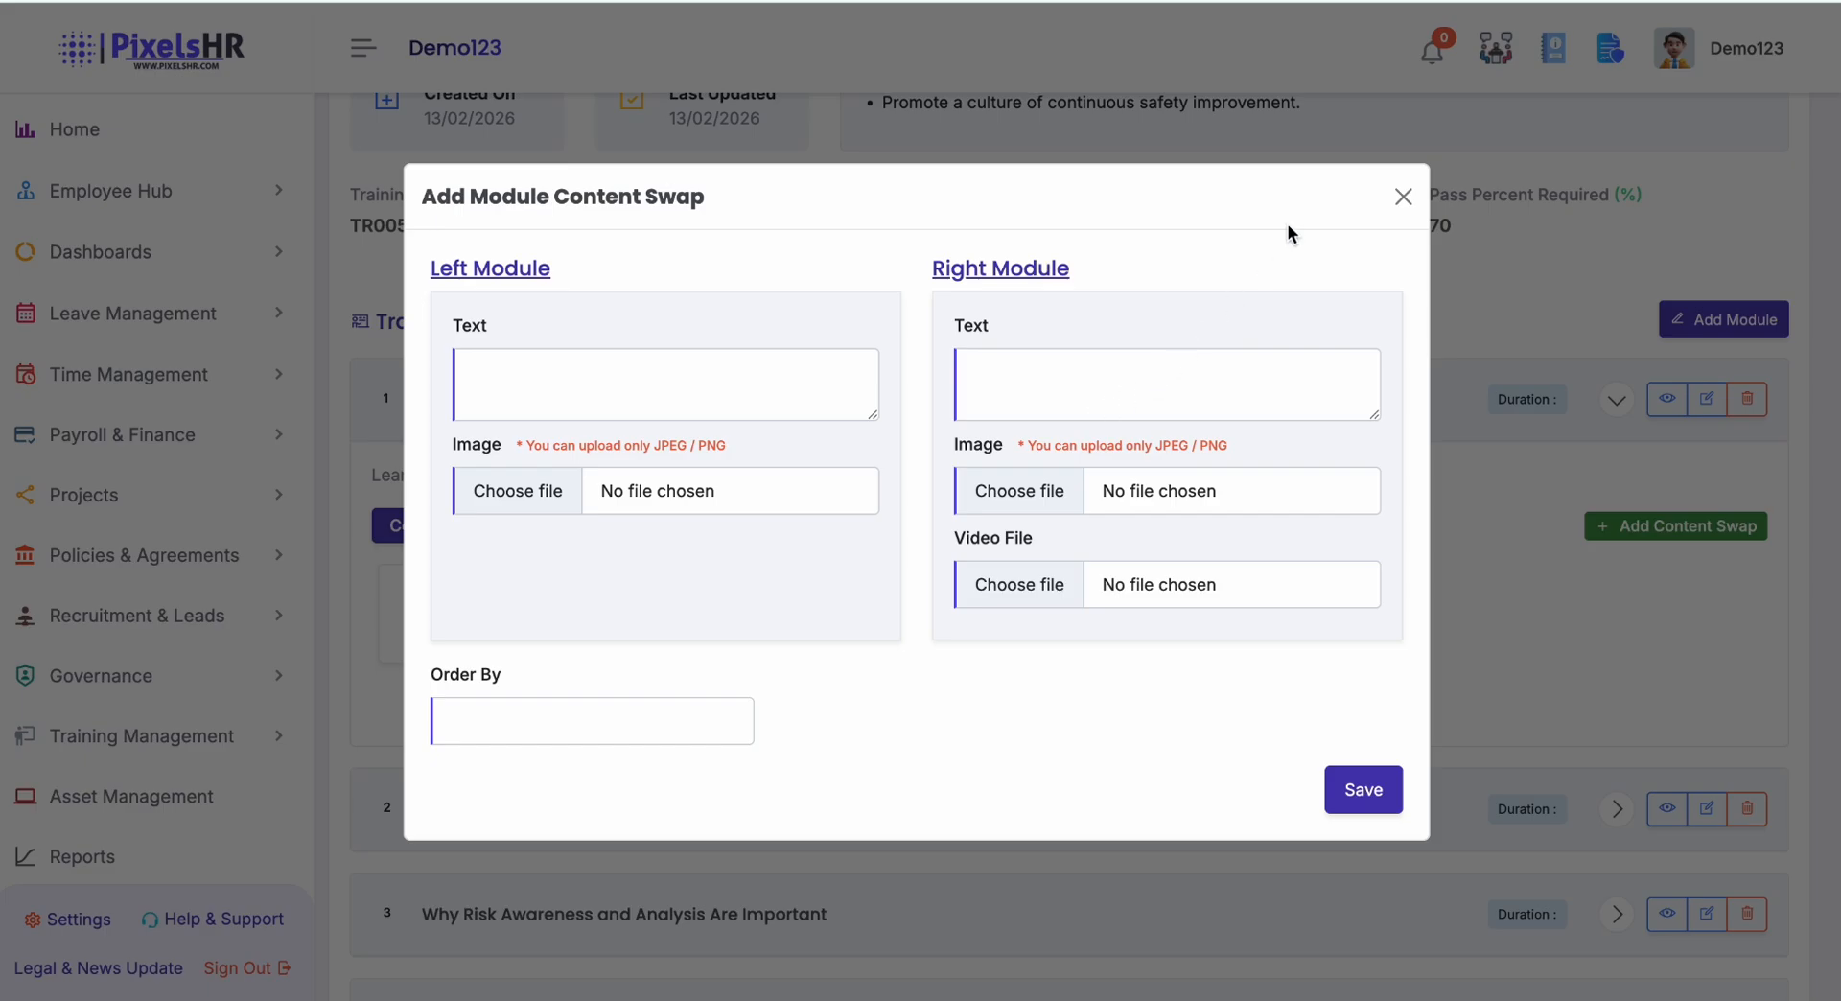
click(1403, 197)
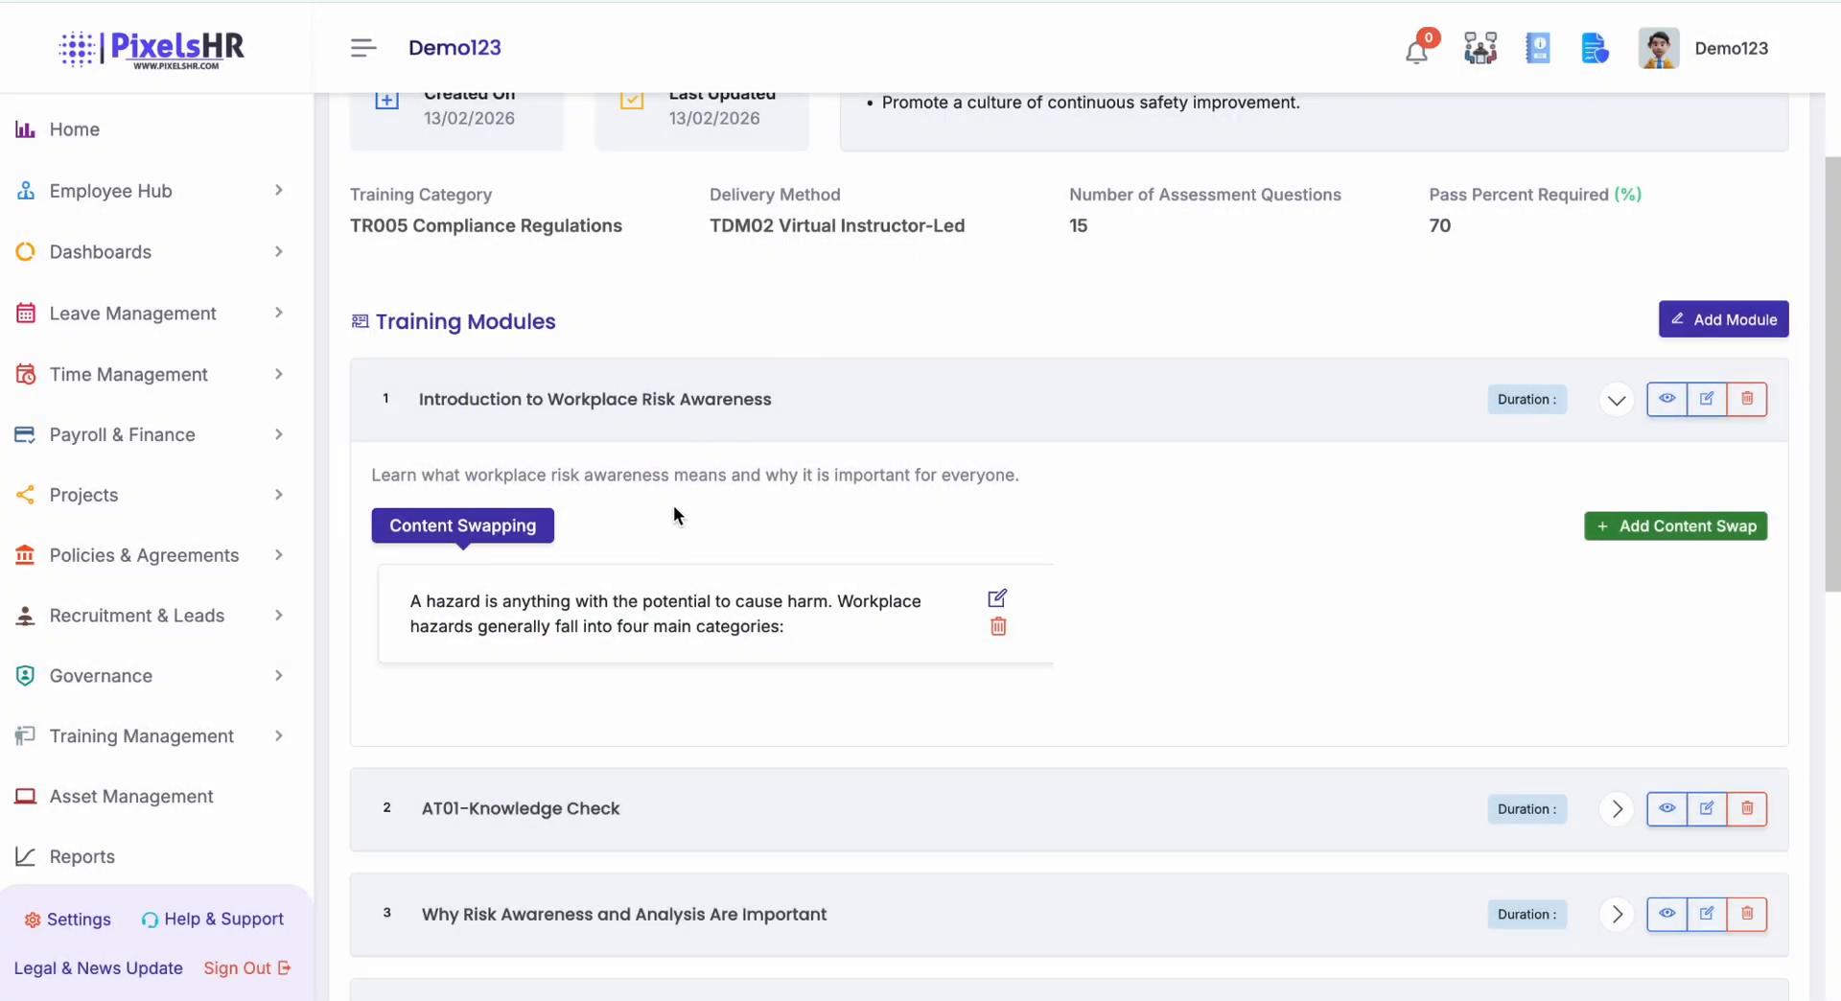
click(789, 632)
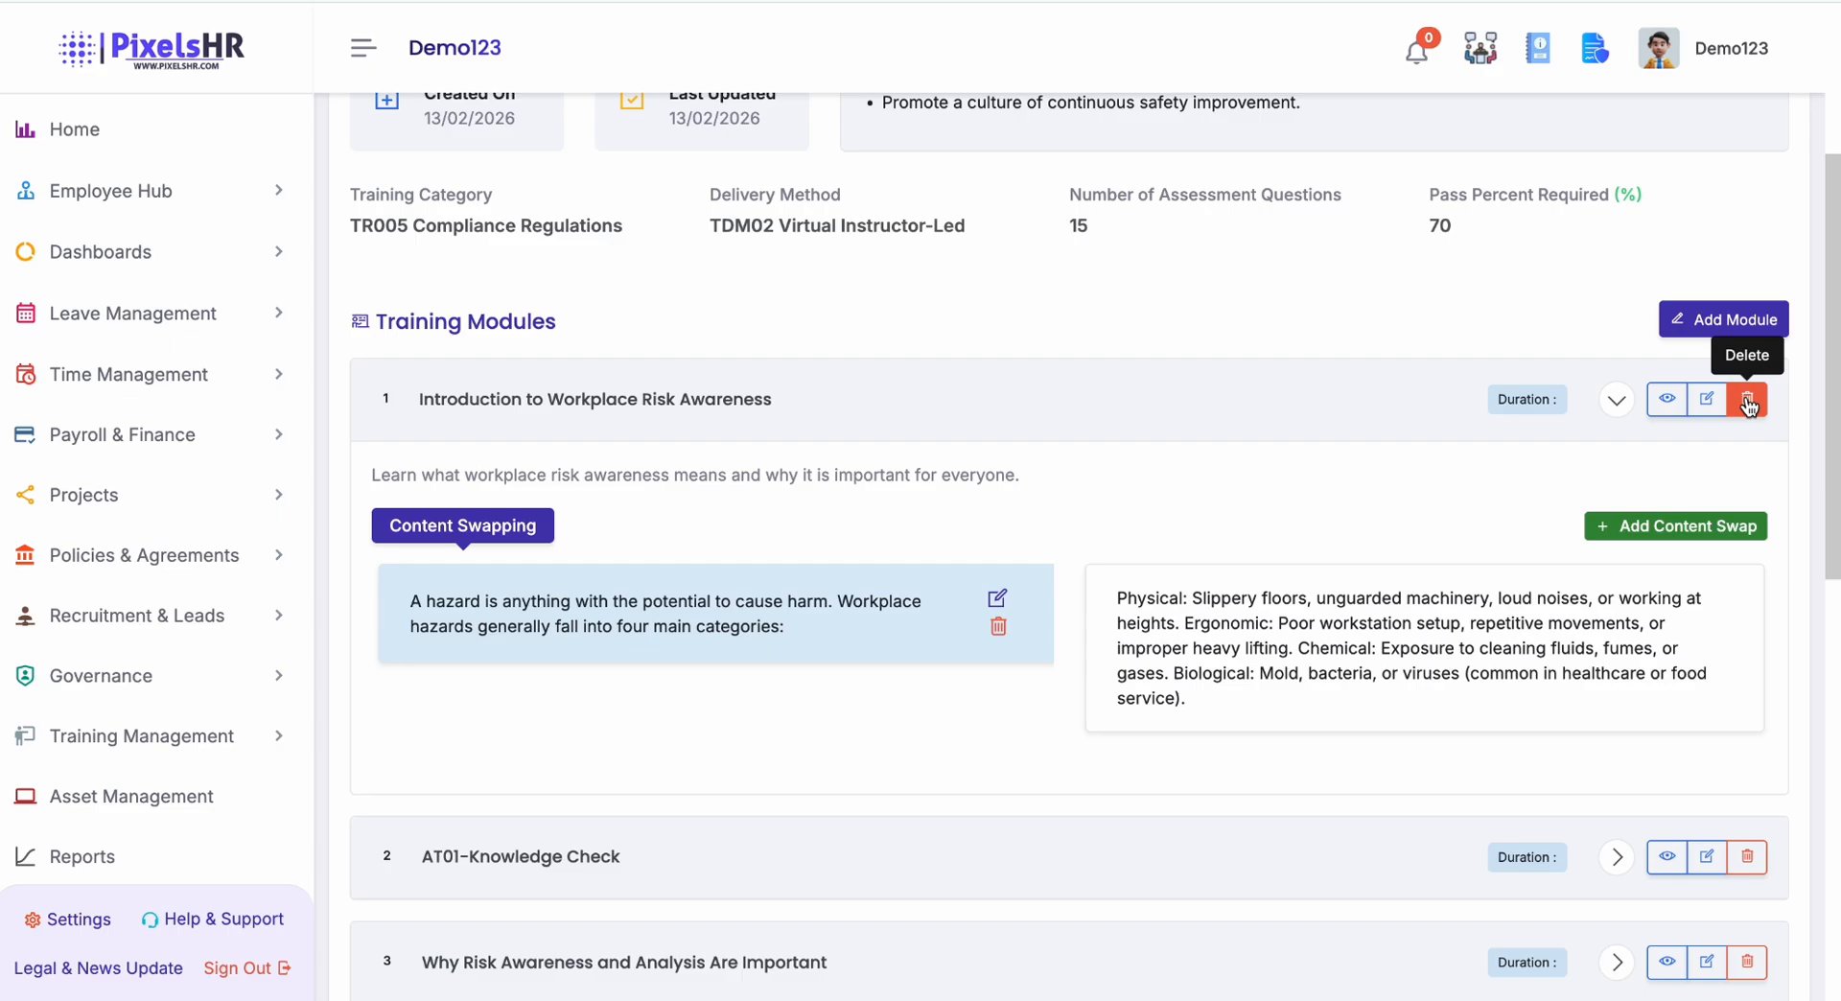
- Open the training allocations, start a new training assignment, and examine which trainings can be assigned
click(193, 731)
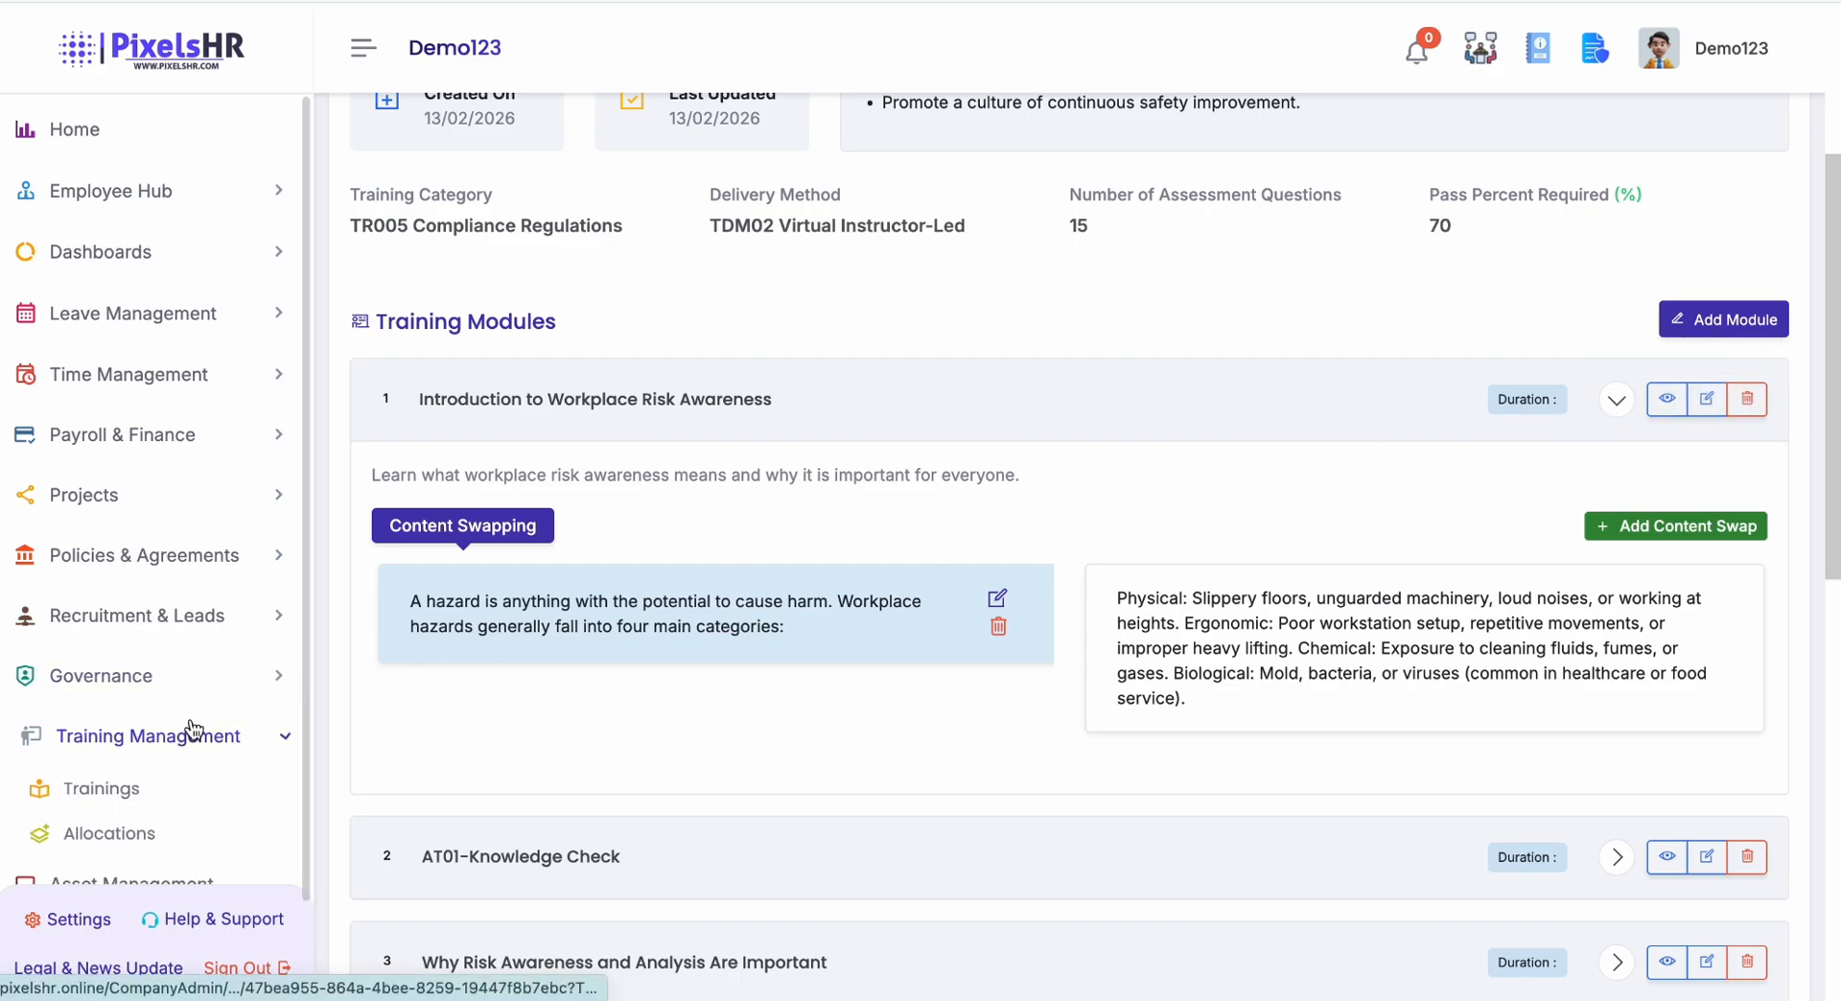
scroll(192, 724, down, 3)
click(183, 697)
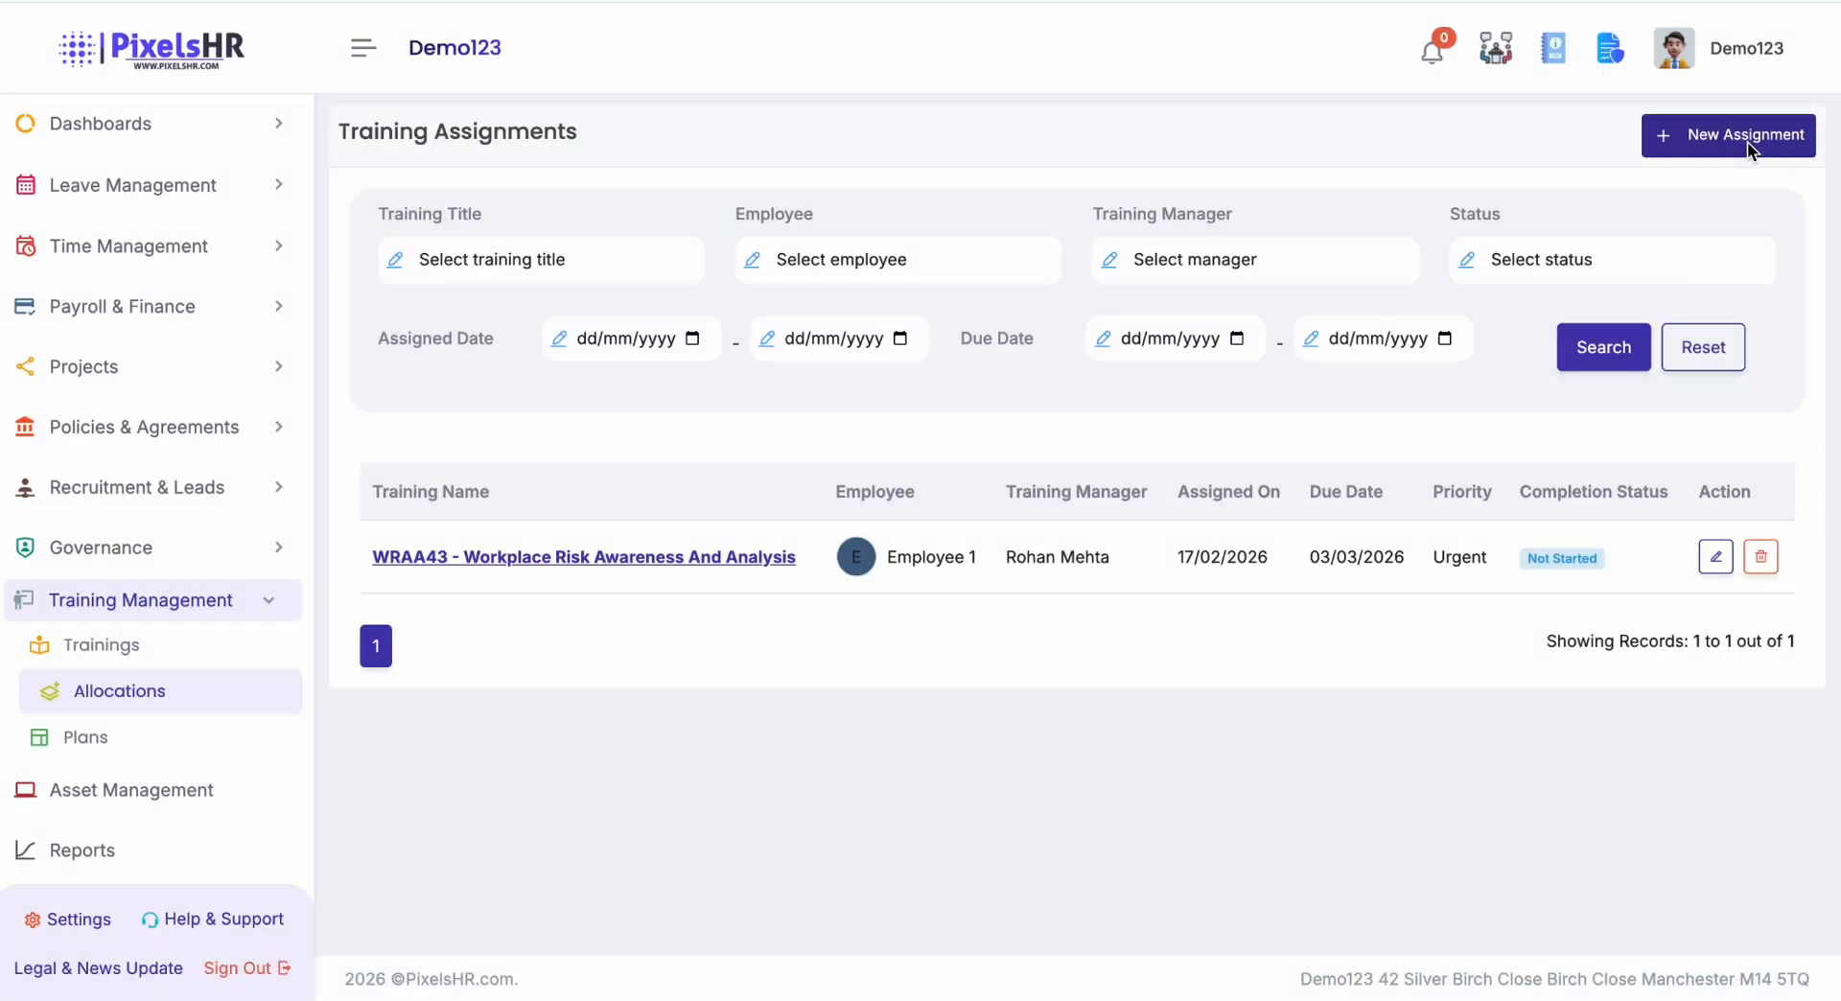
click(1747, 146)
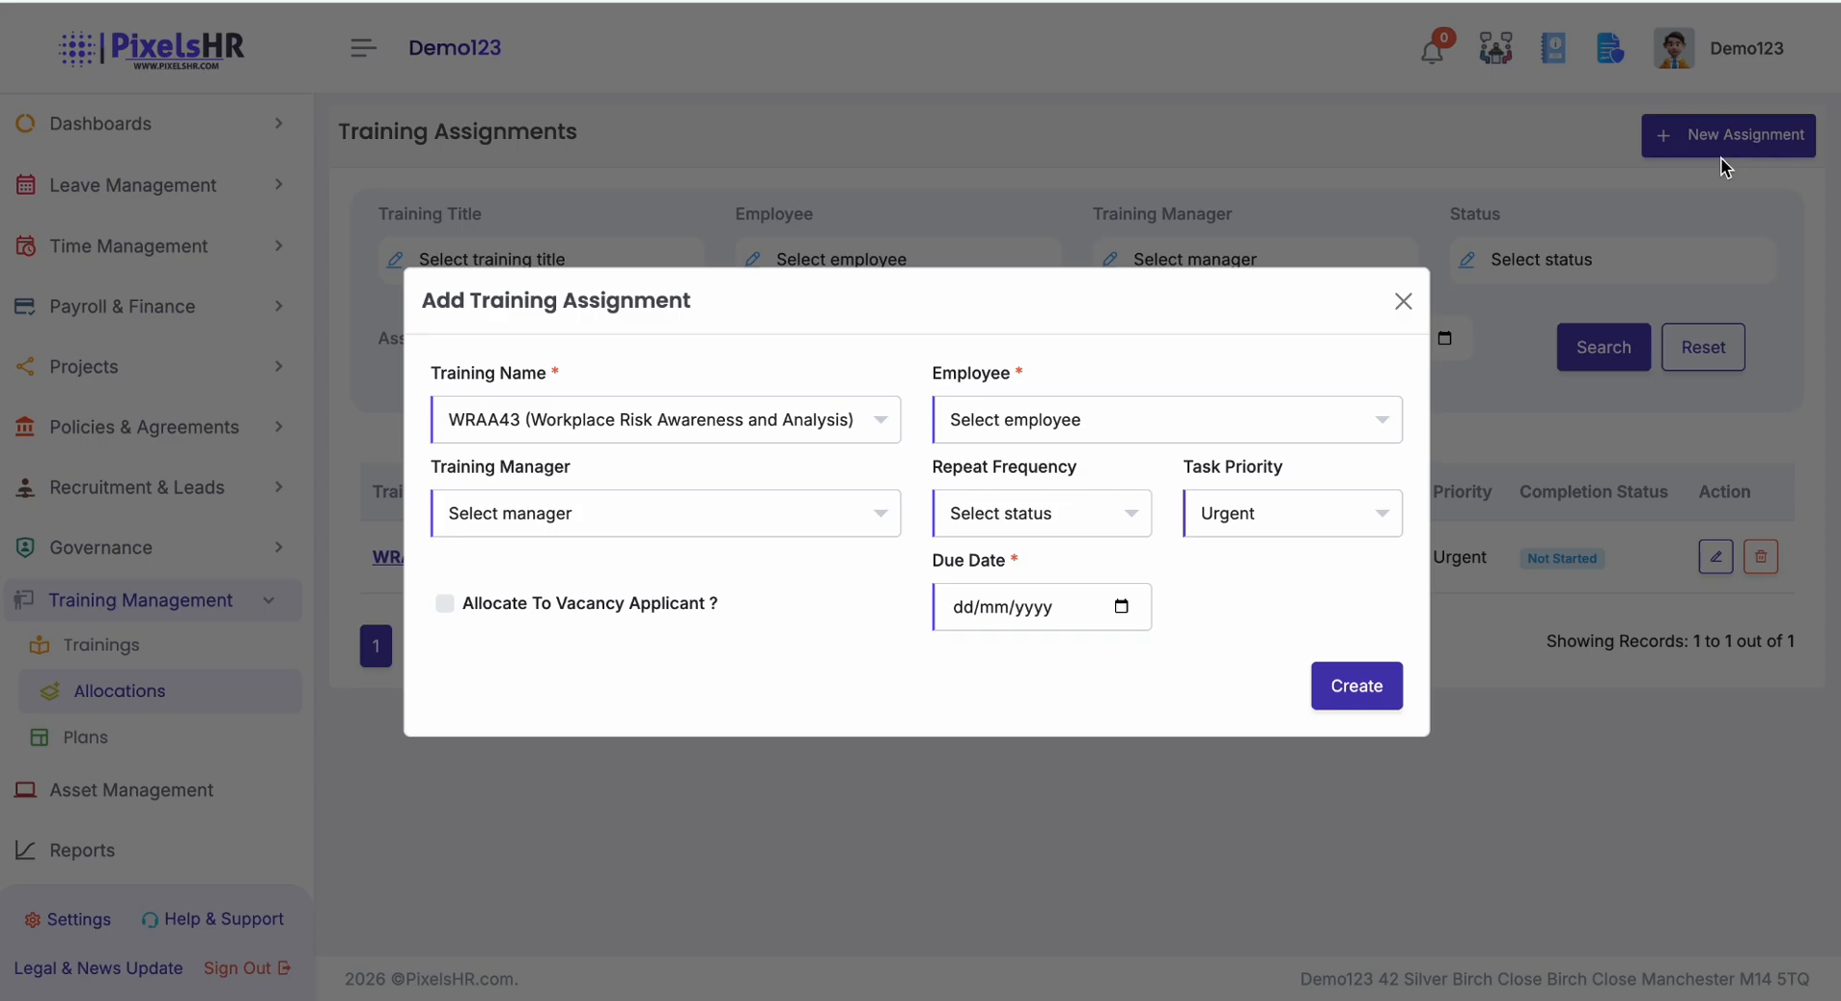
click(632, 426)
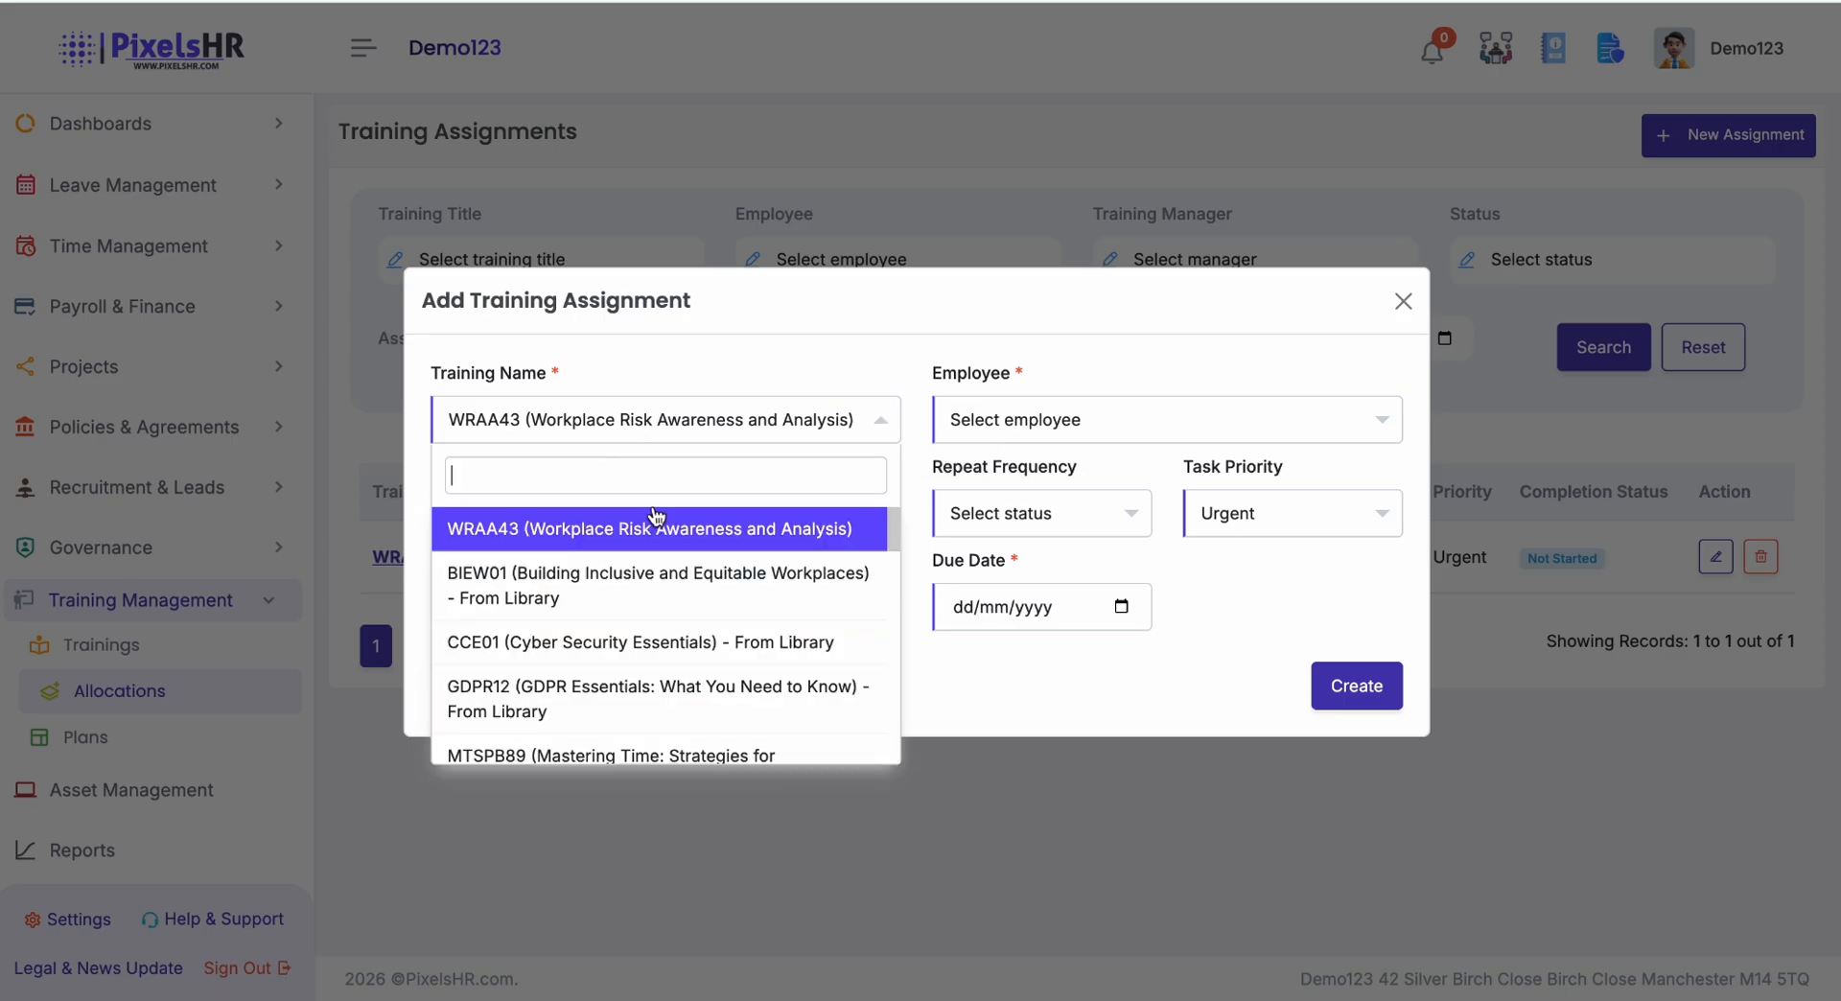
click(667, 447)
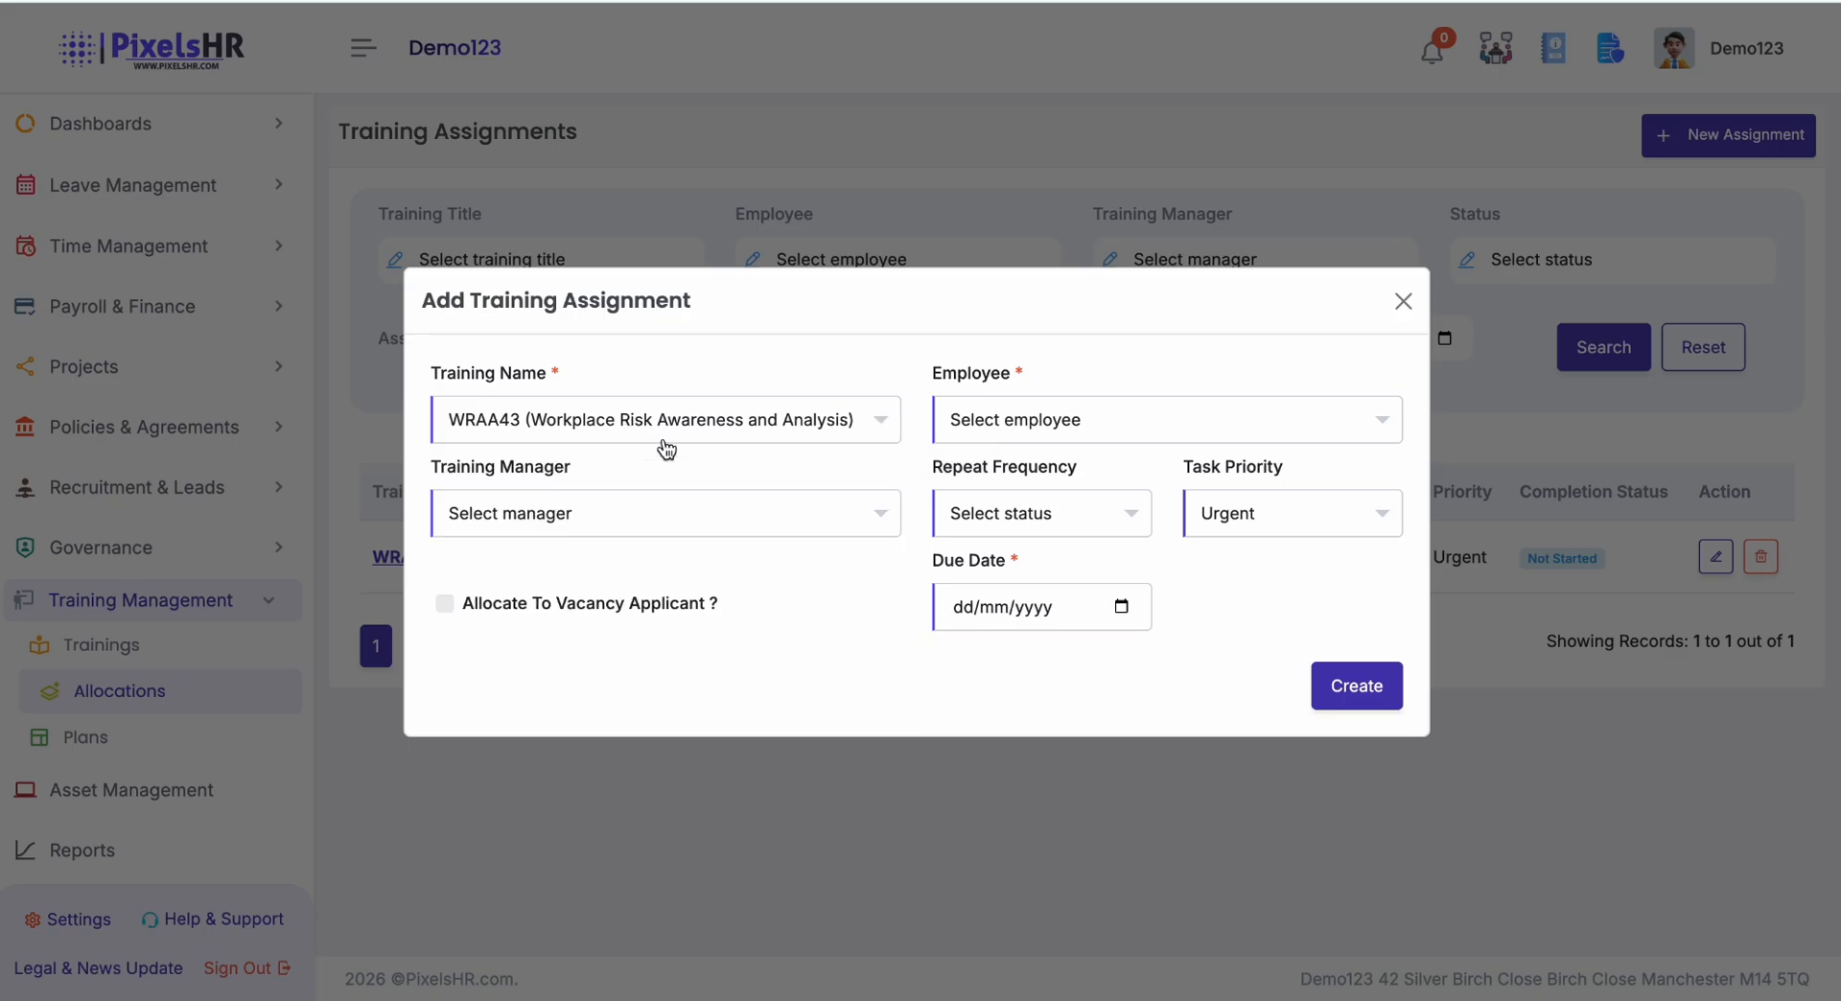
- Examine the employee, training manager, repeat frequency and task priority options of the new assignment, and close the form unsaved
click(982, 431)
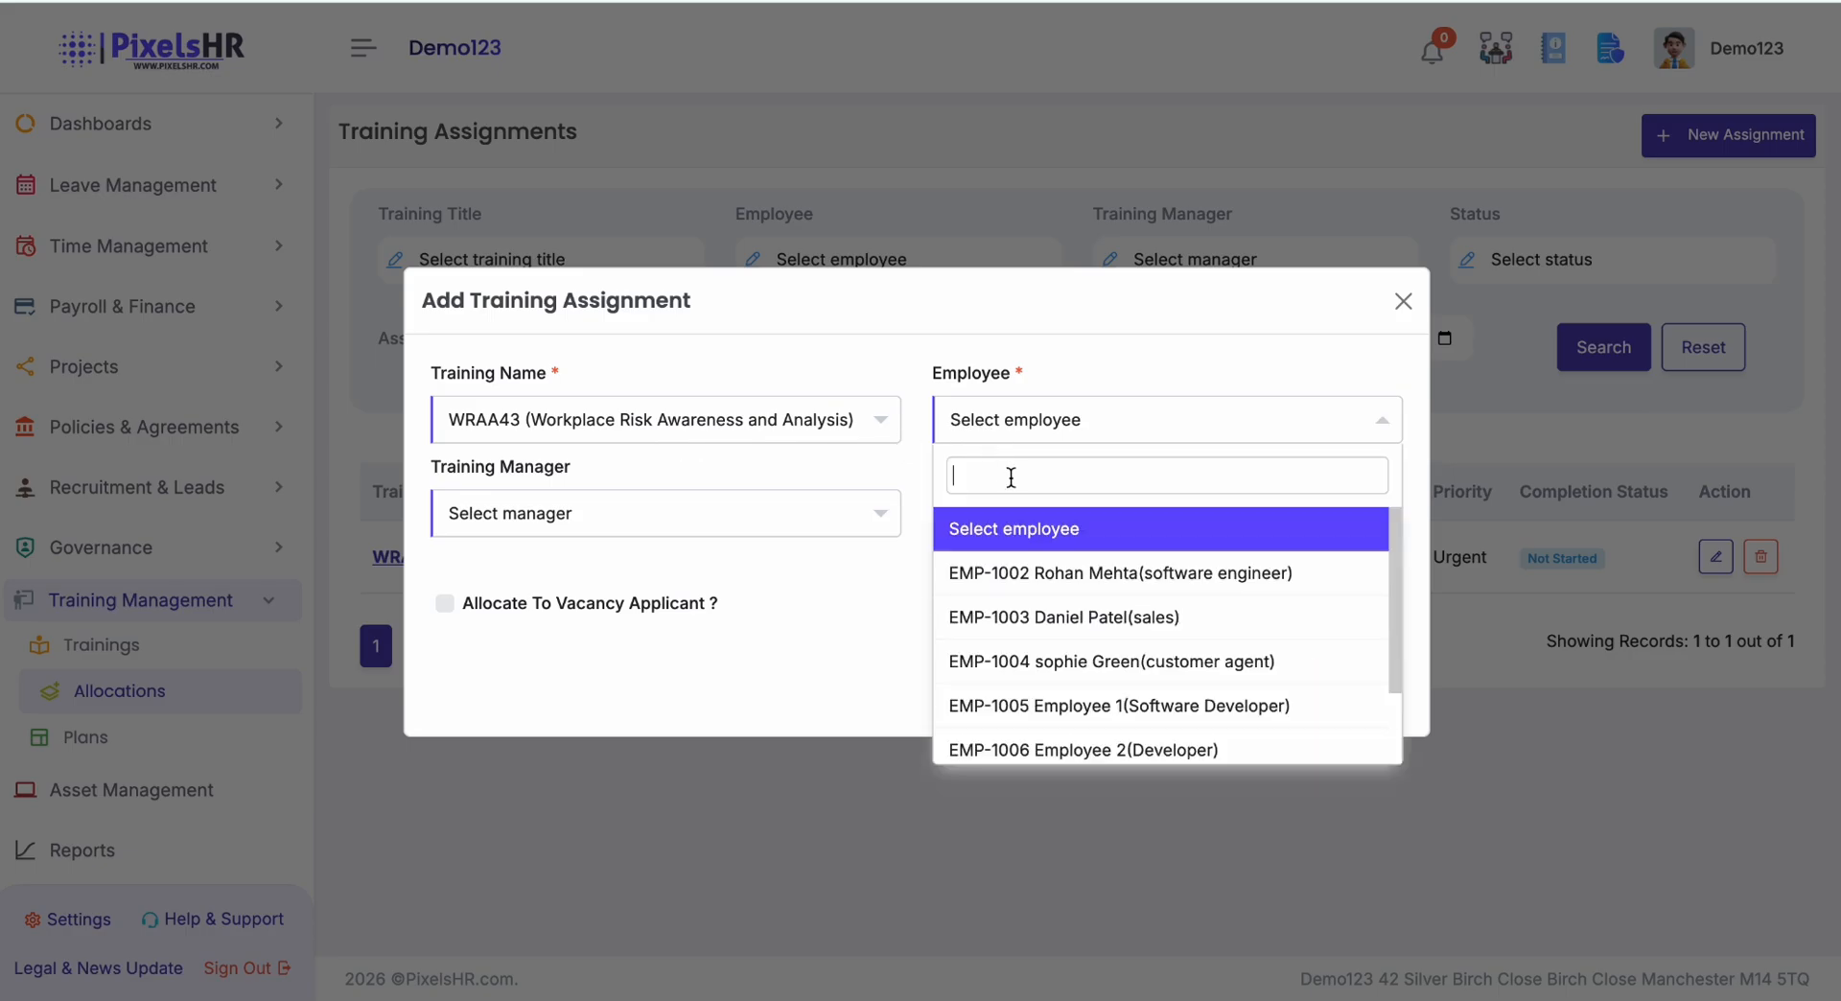
click(718, 539)
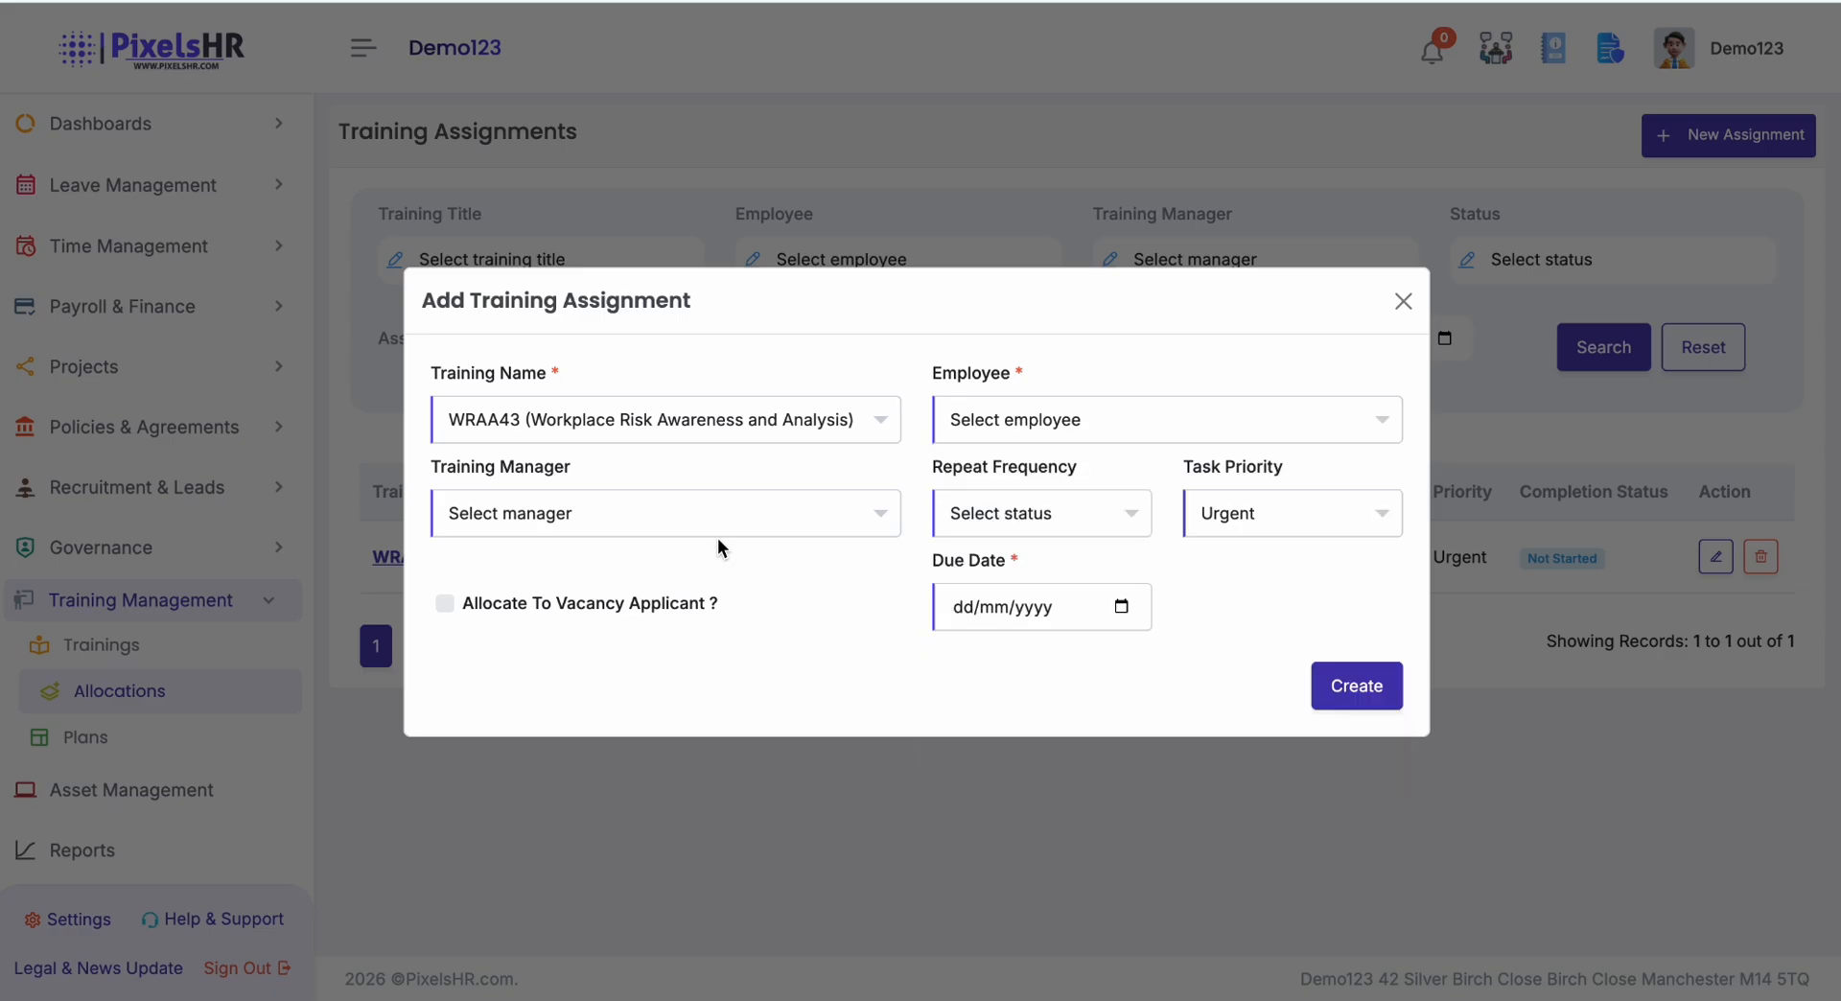
click(721, 513)
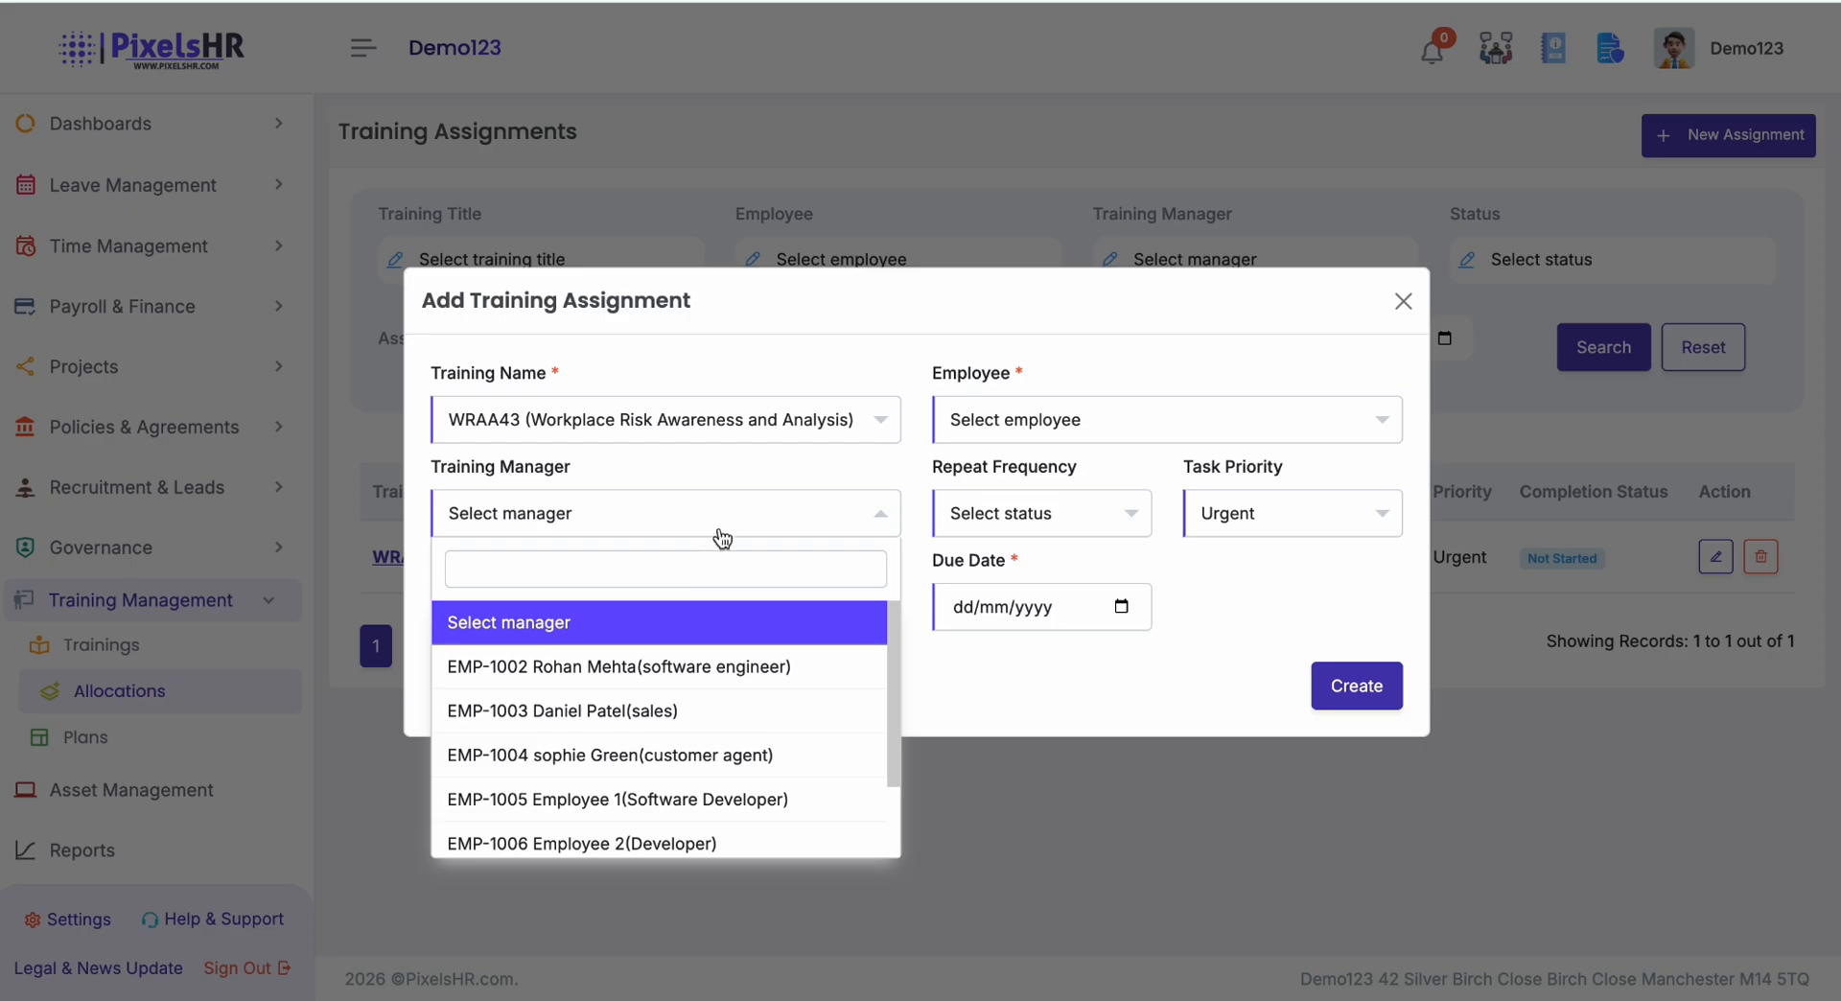
click(1135, 518)
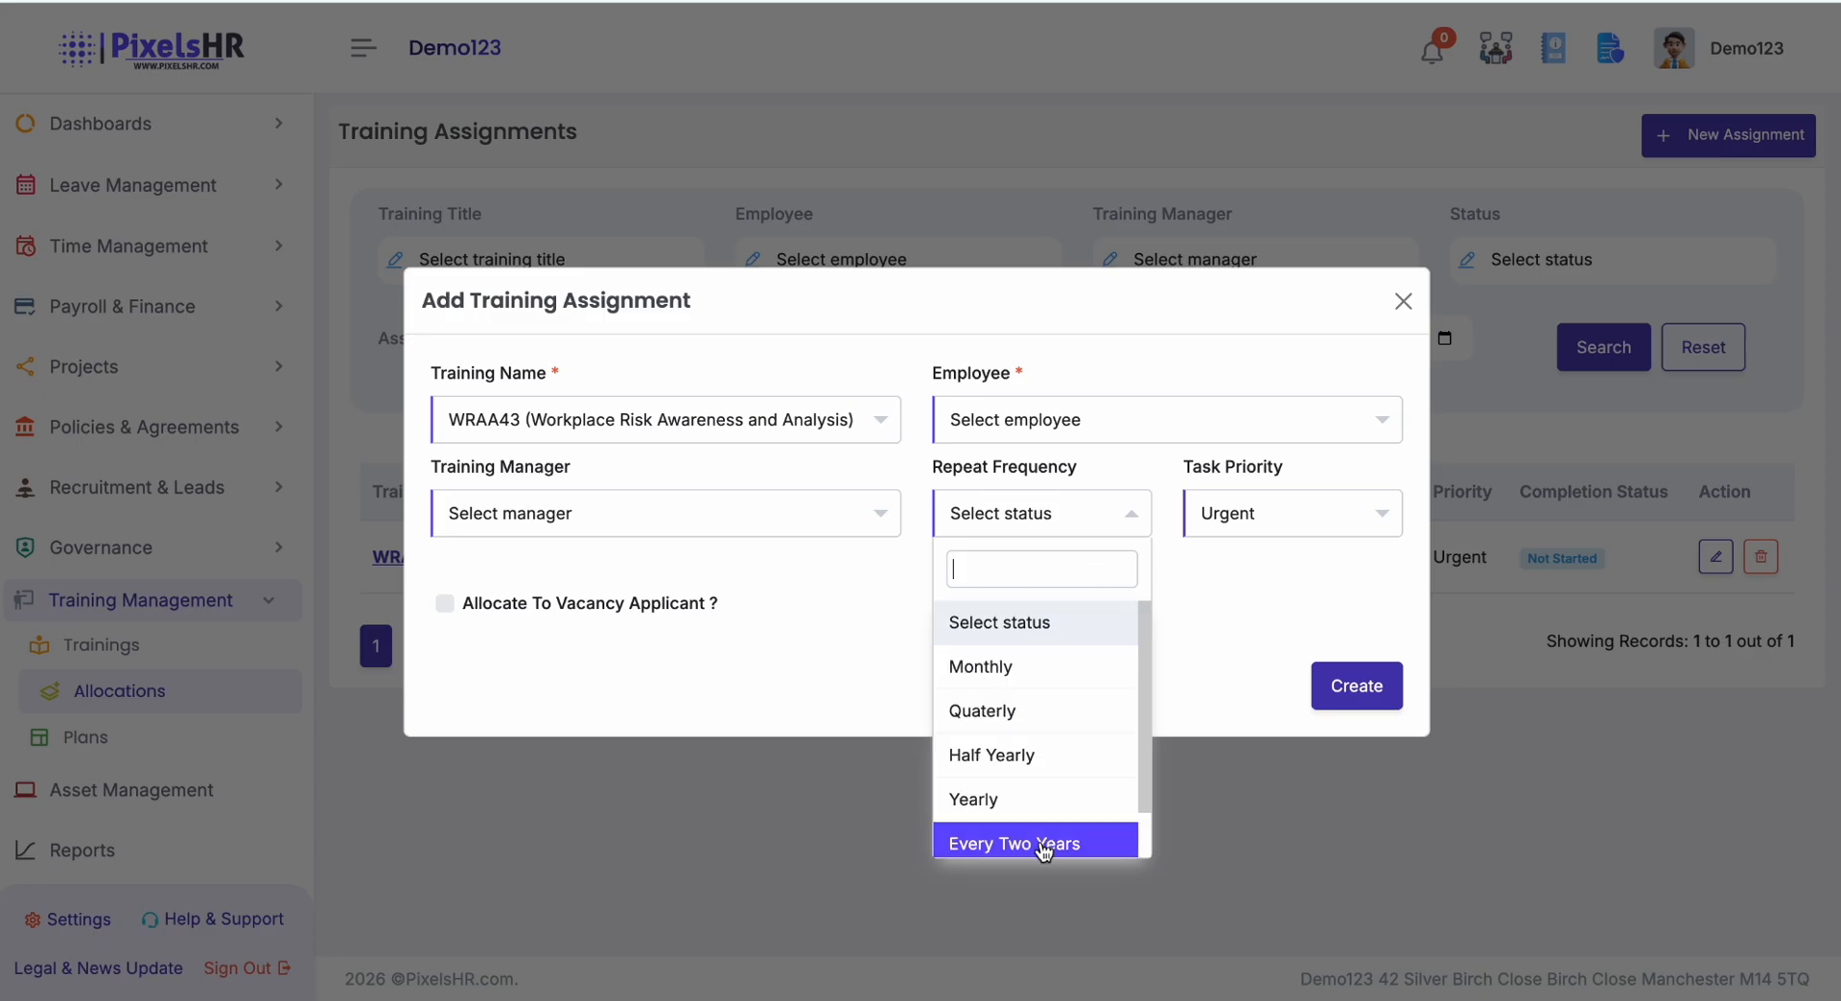
click(1272, 654)
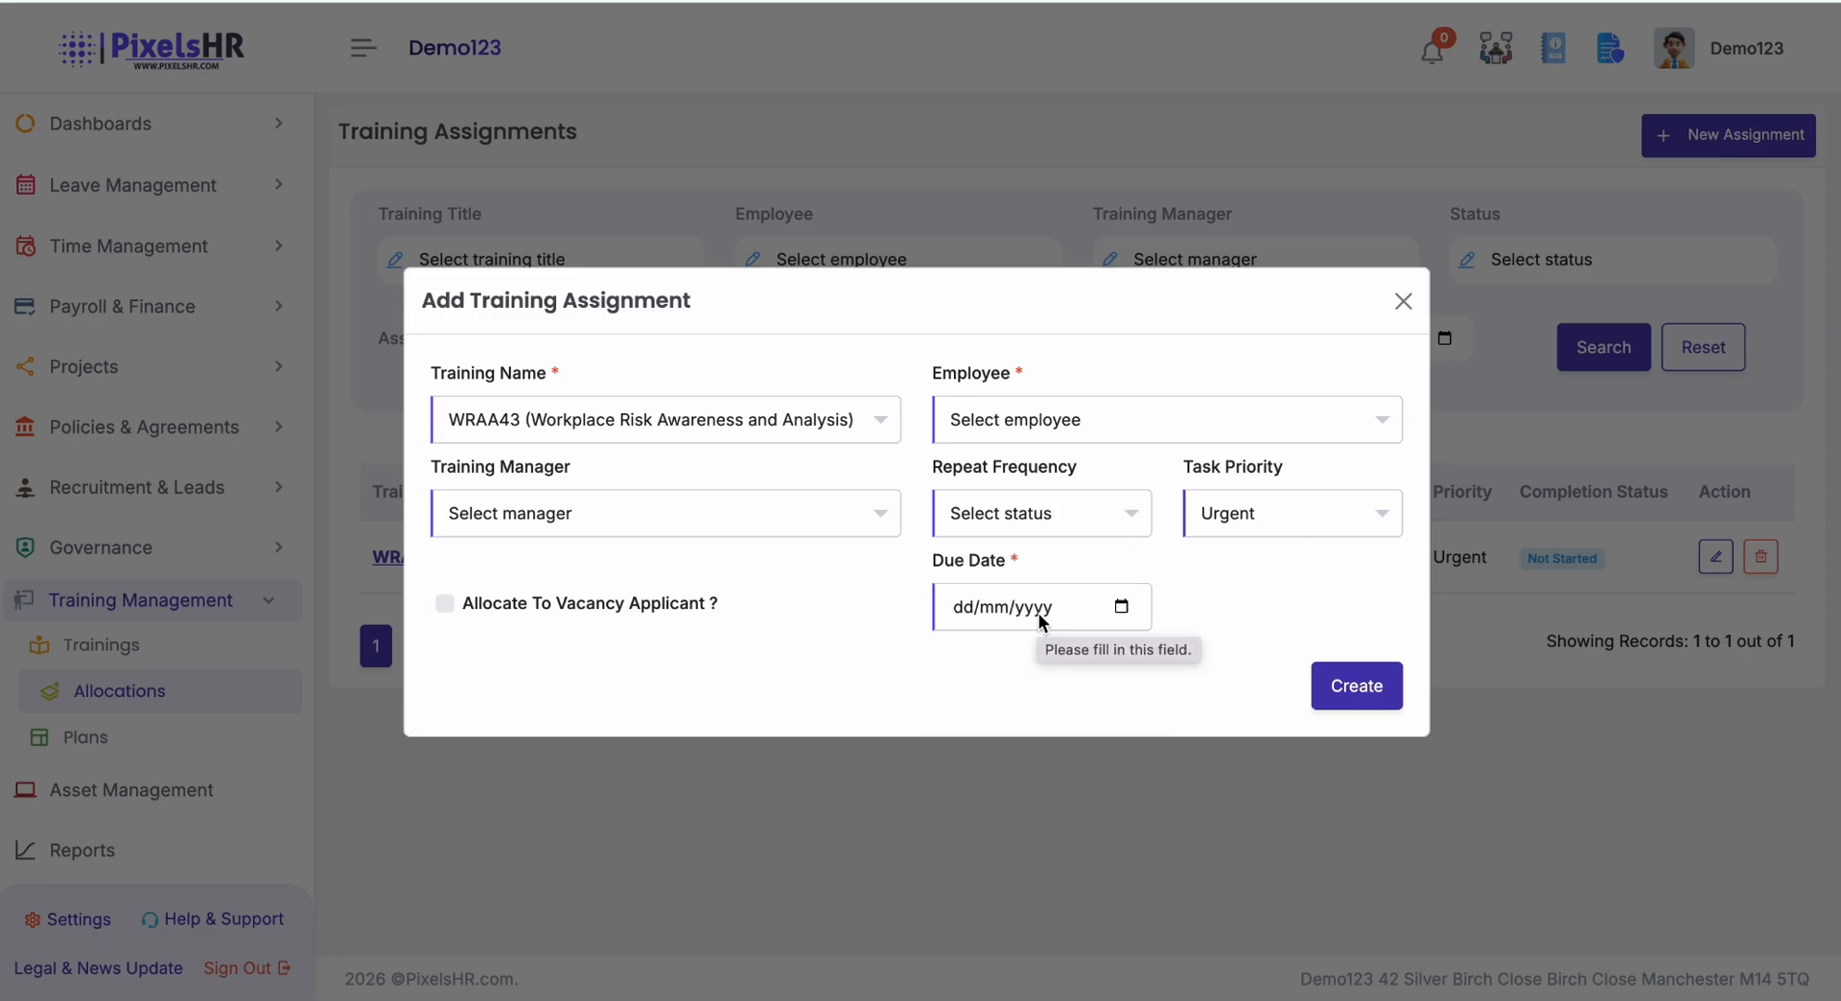
click(1293, 516)
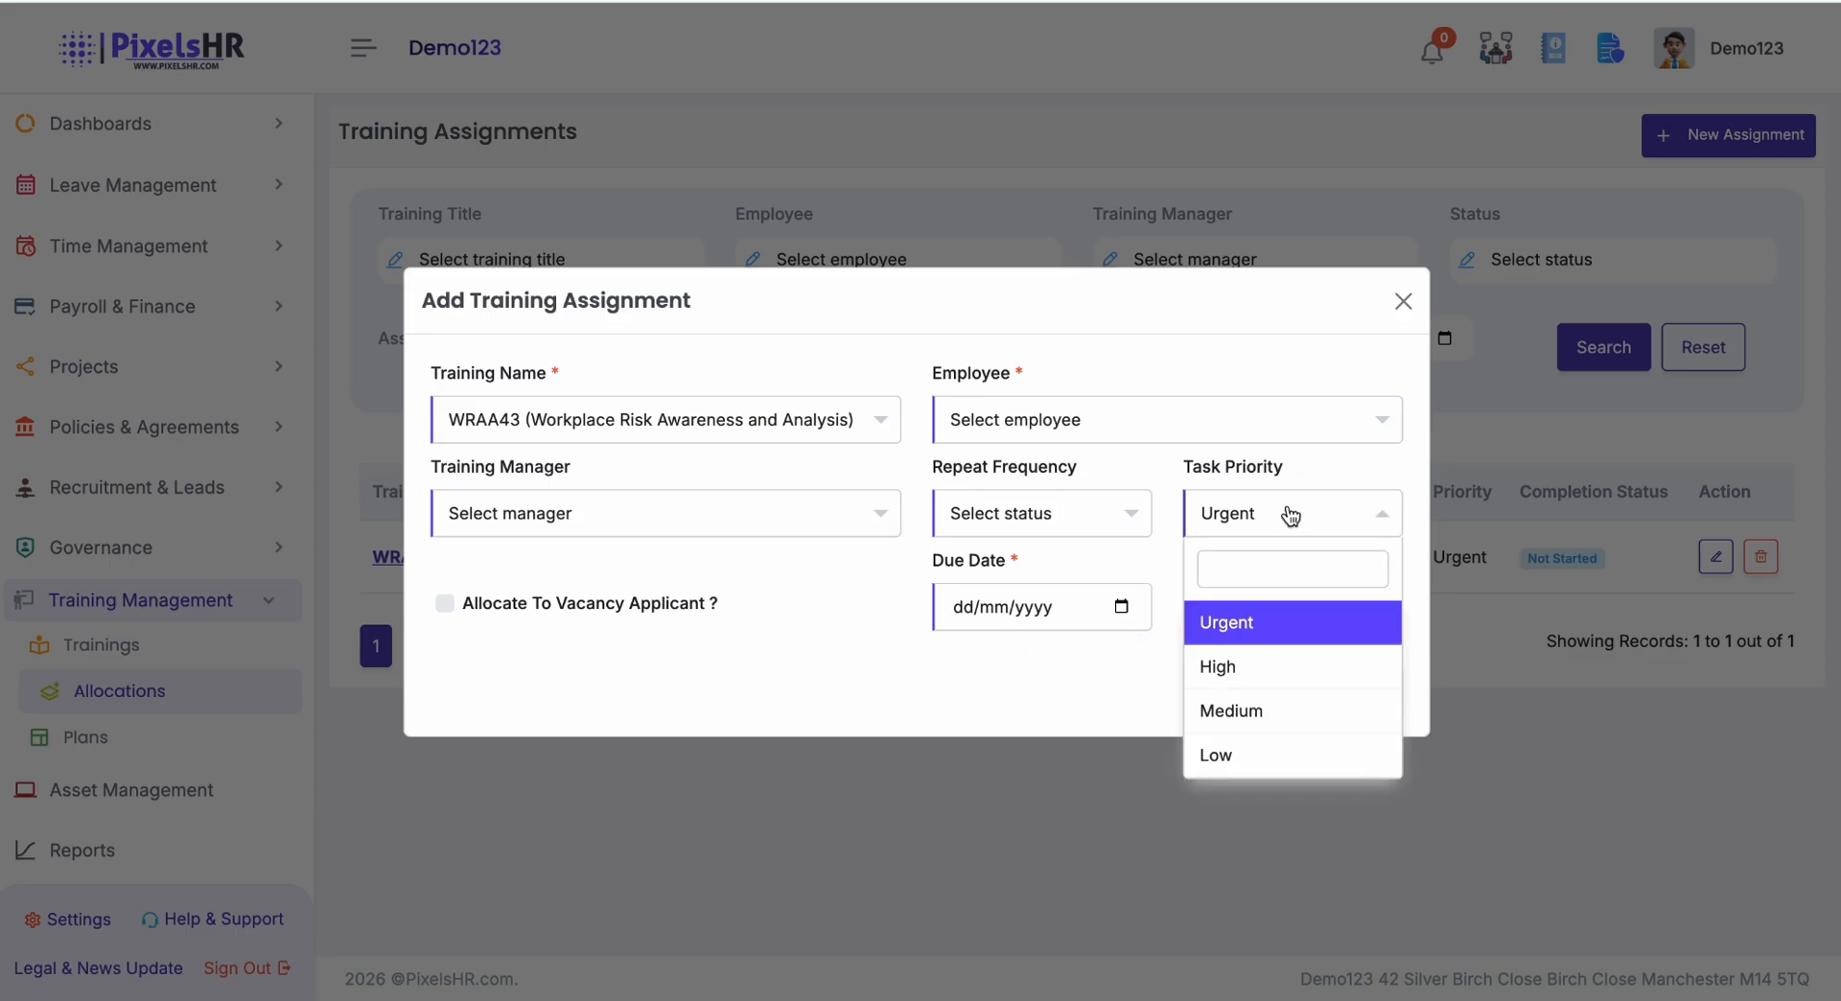
click(1288, 518)
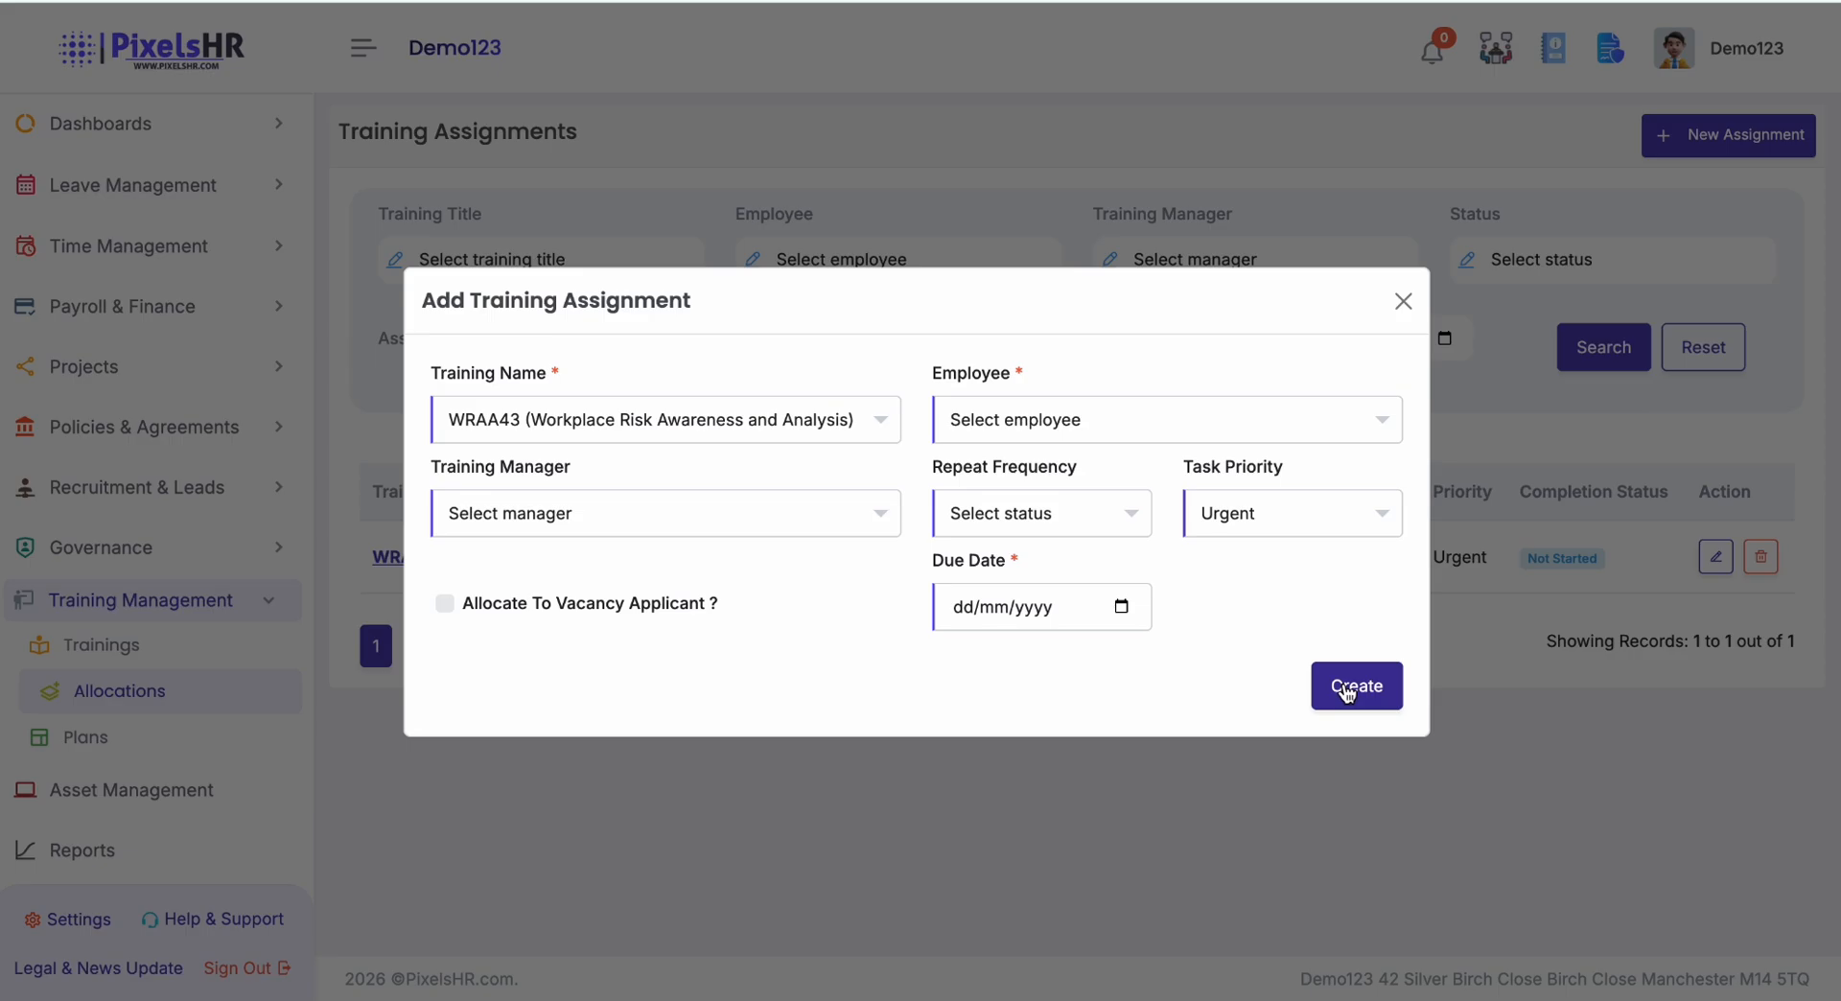
click(1404, 303)
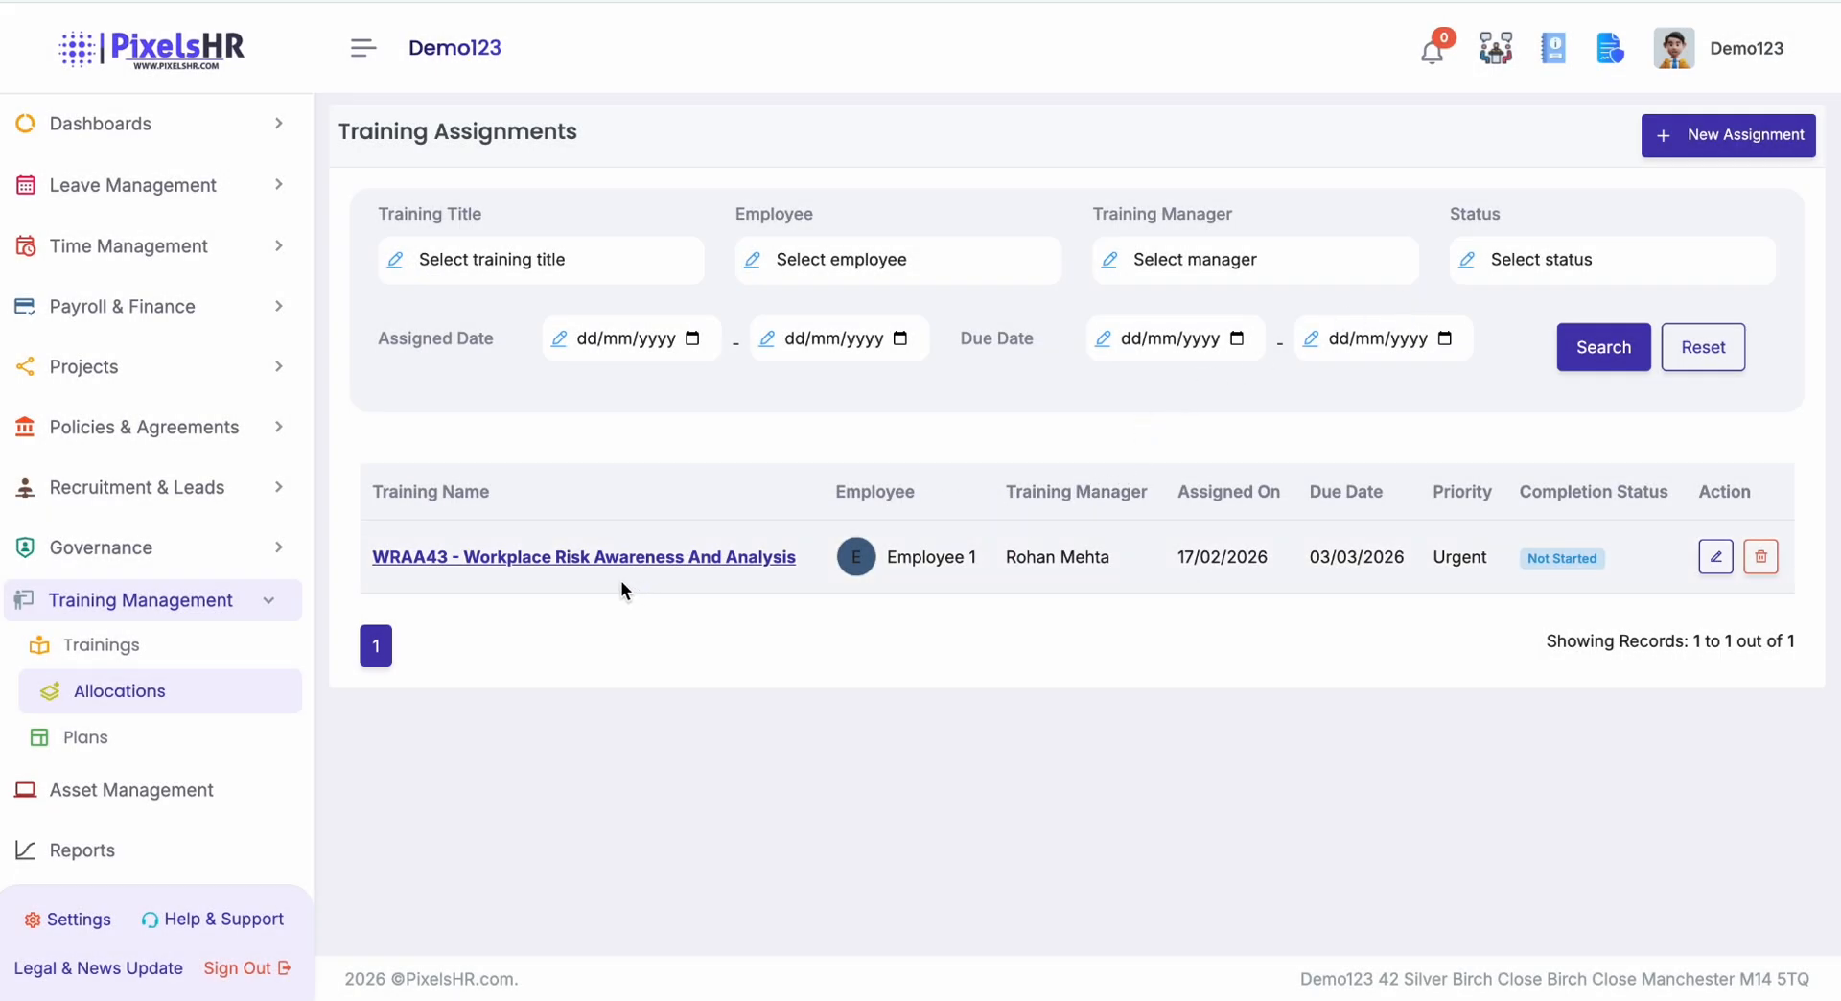
- Review the training progress of the WRAA43 - Workplace Risk Awareness And Analysis assignment, and open the training plans list
click(526, 559)
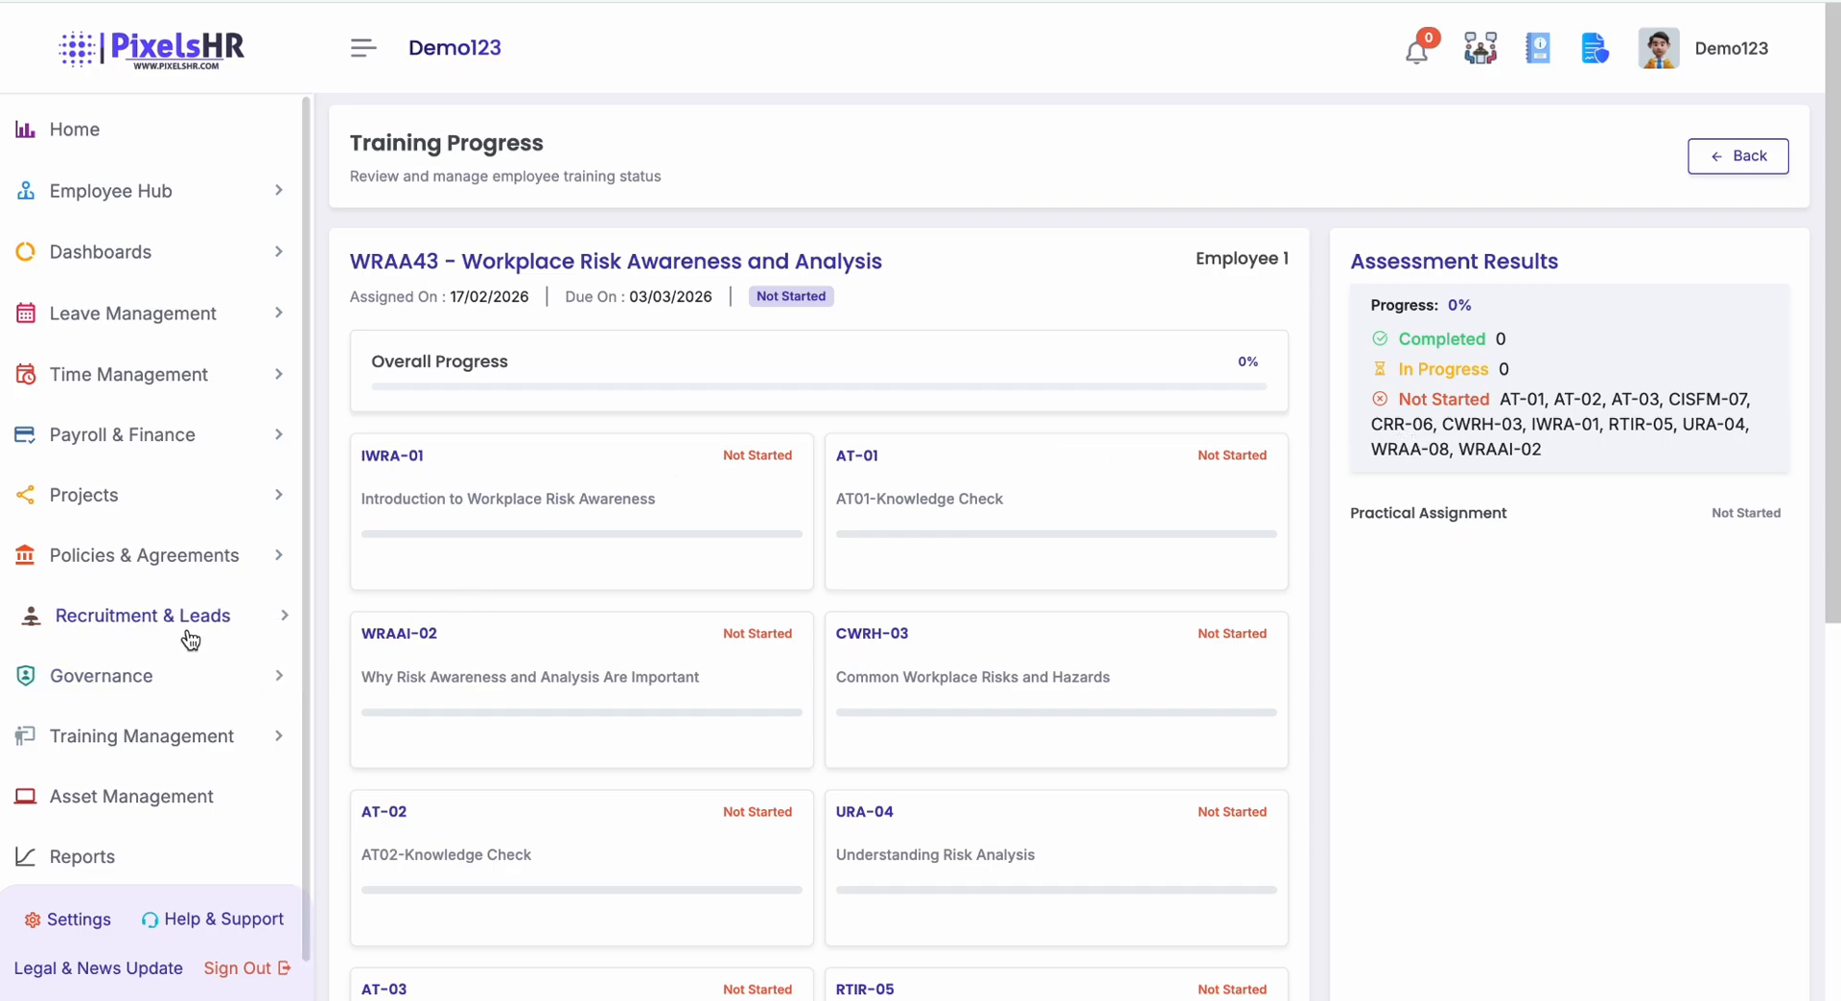
click(166, 736)
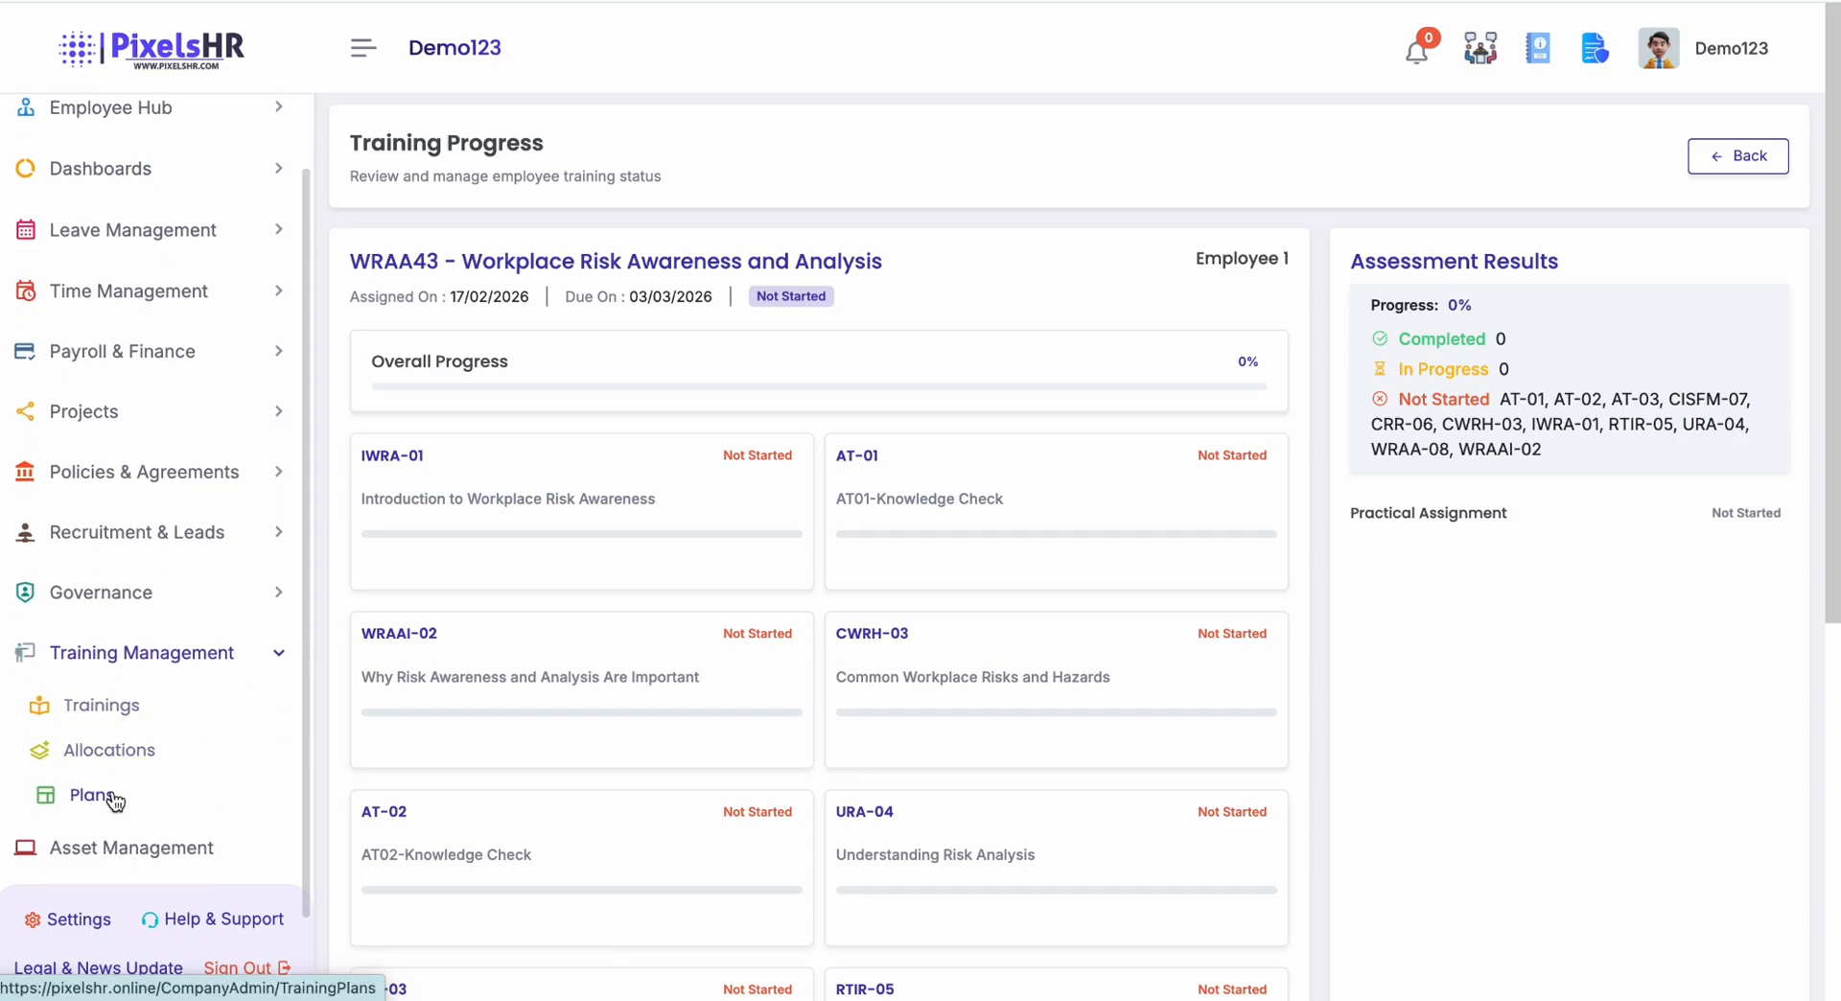
click(112, 796)
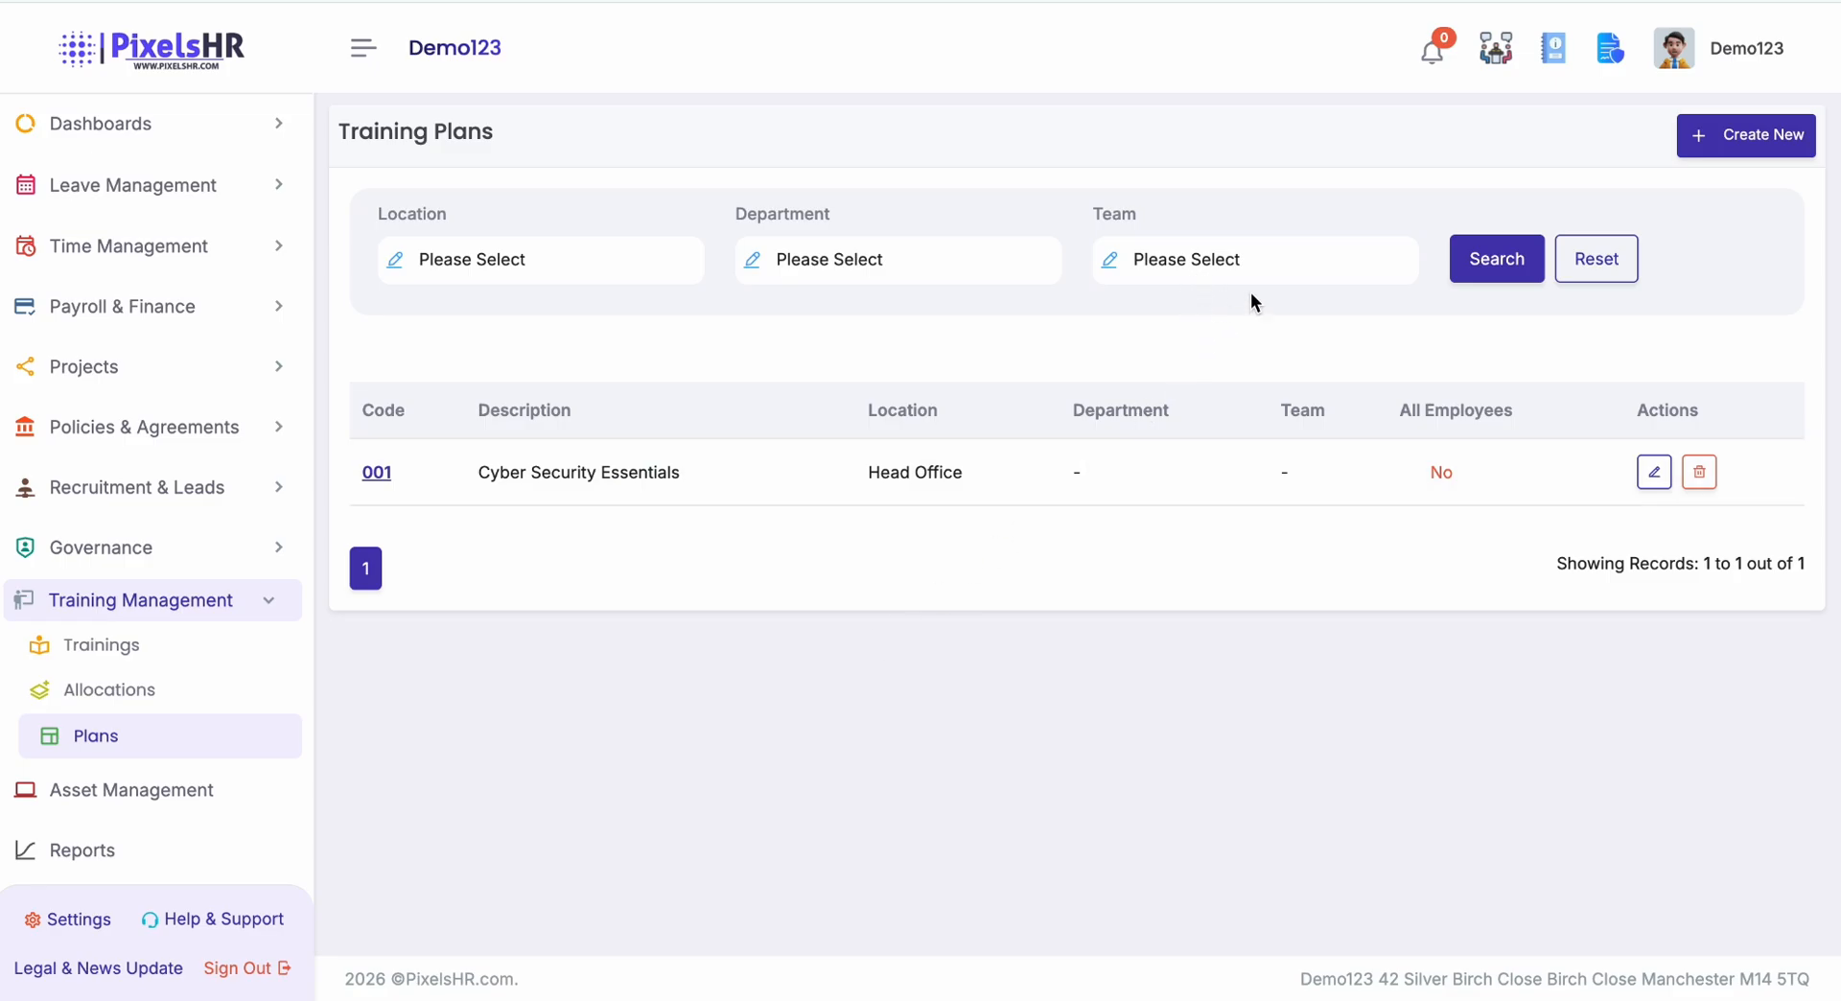
- Open a blank training plan form and examine its plan code field and the available training plan managers
click(1747, 142)
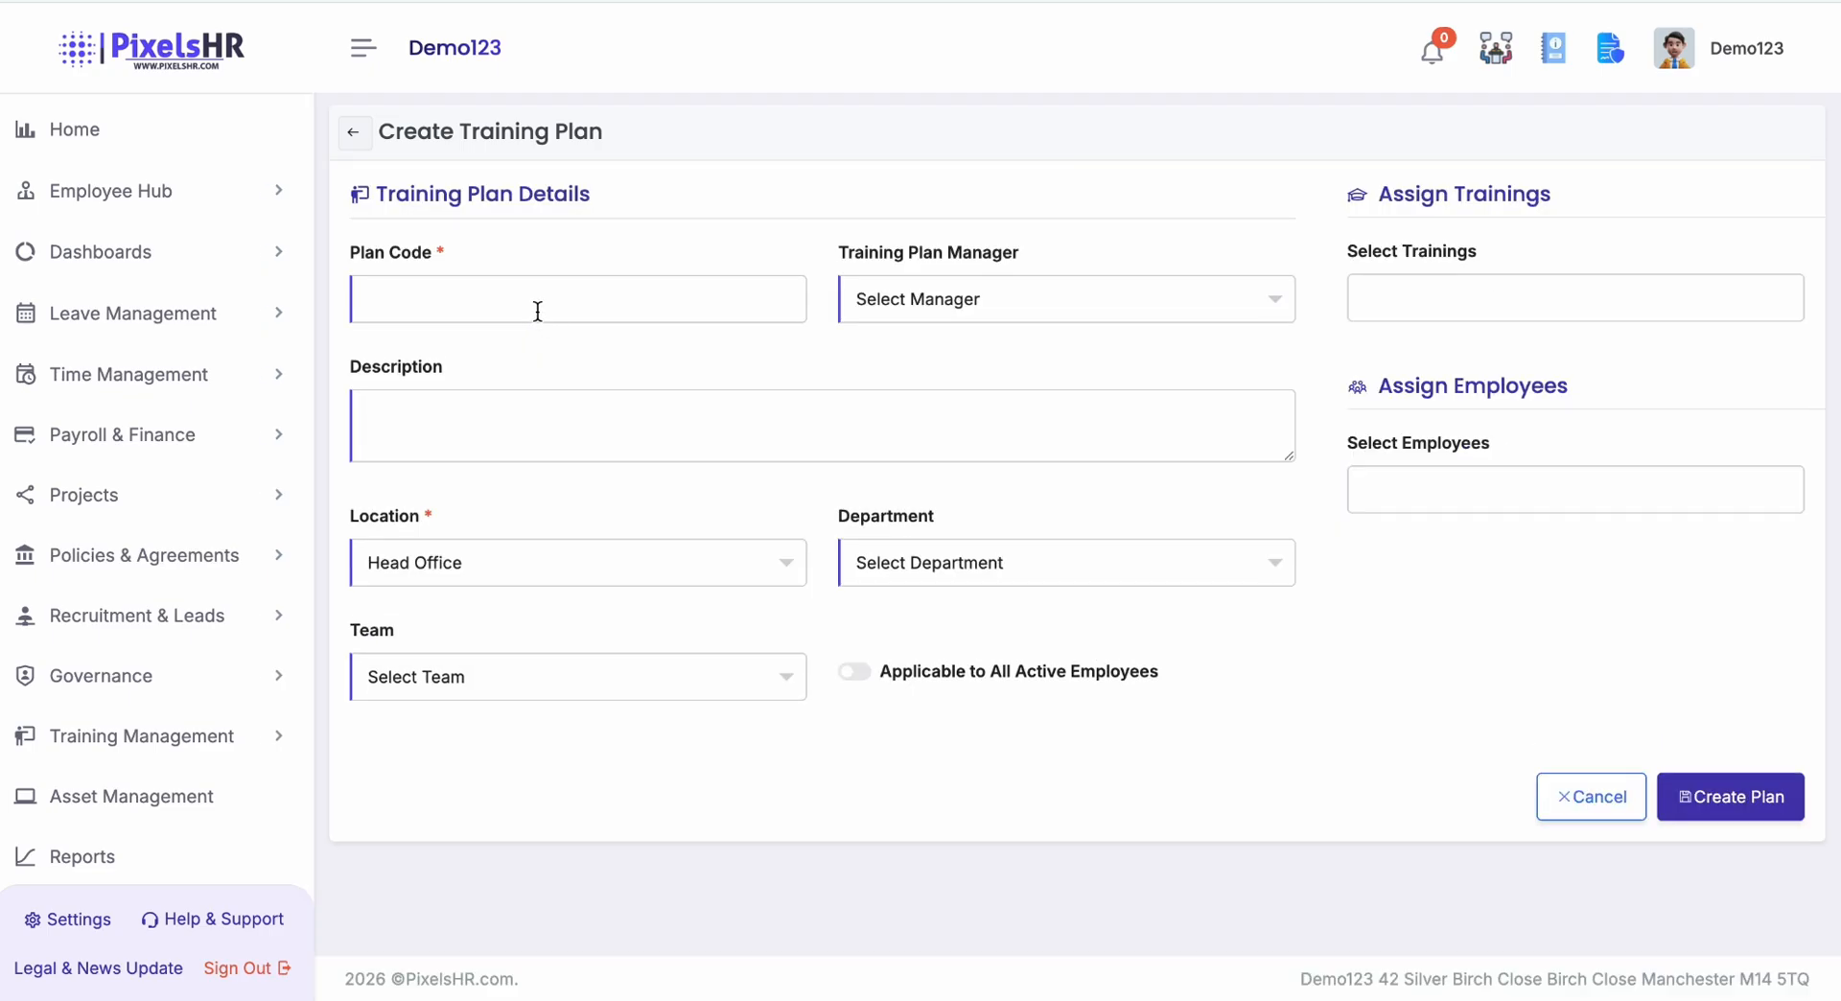
click(538, 309)
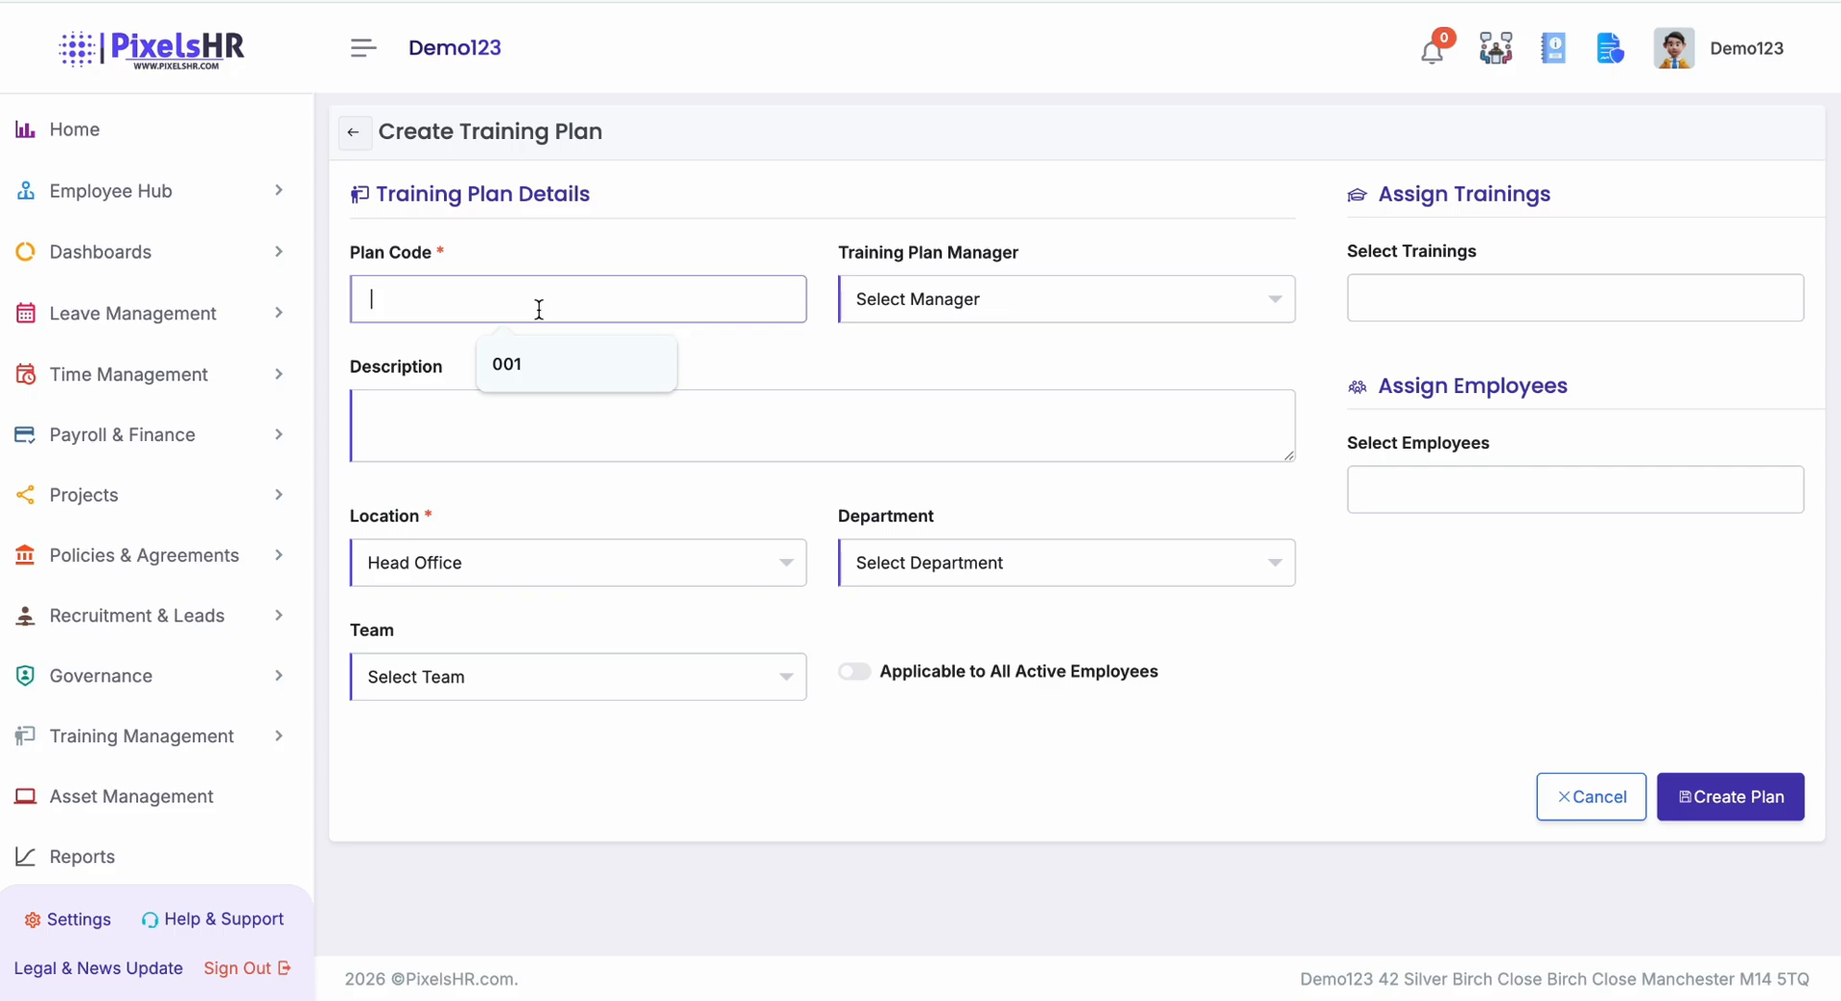
click(891, 303)
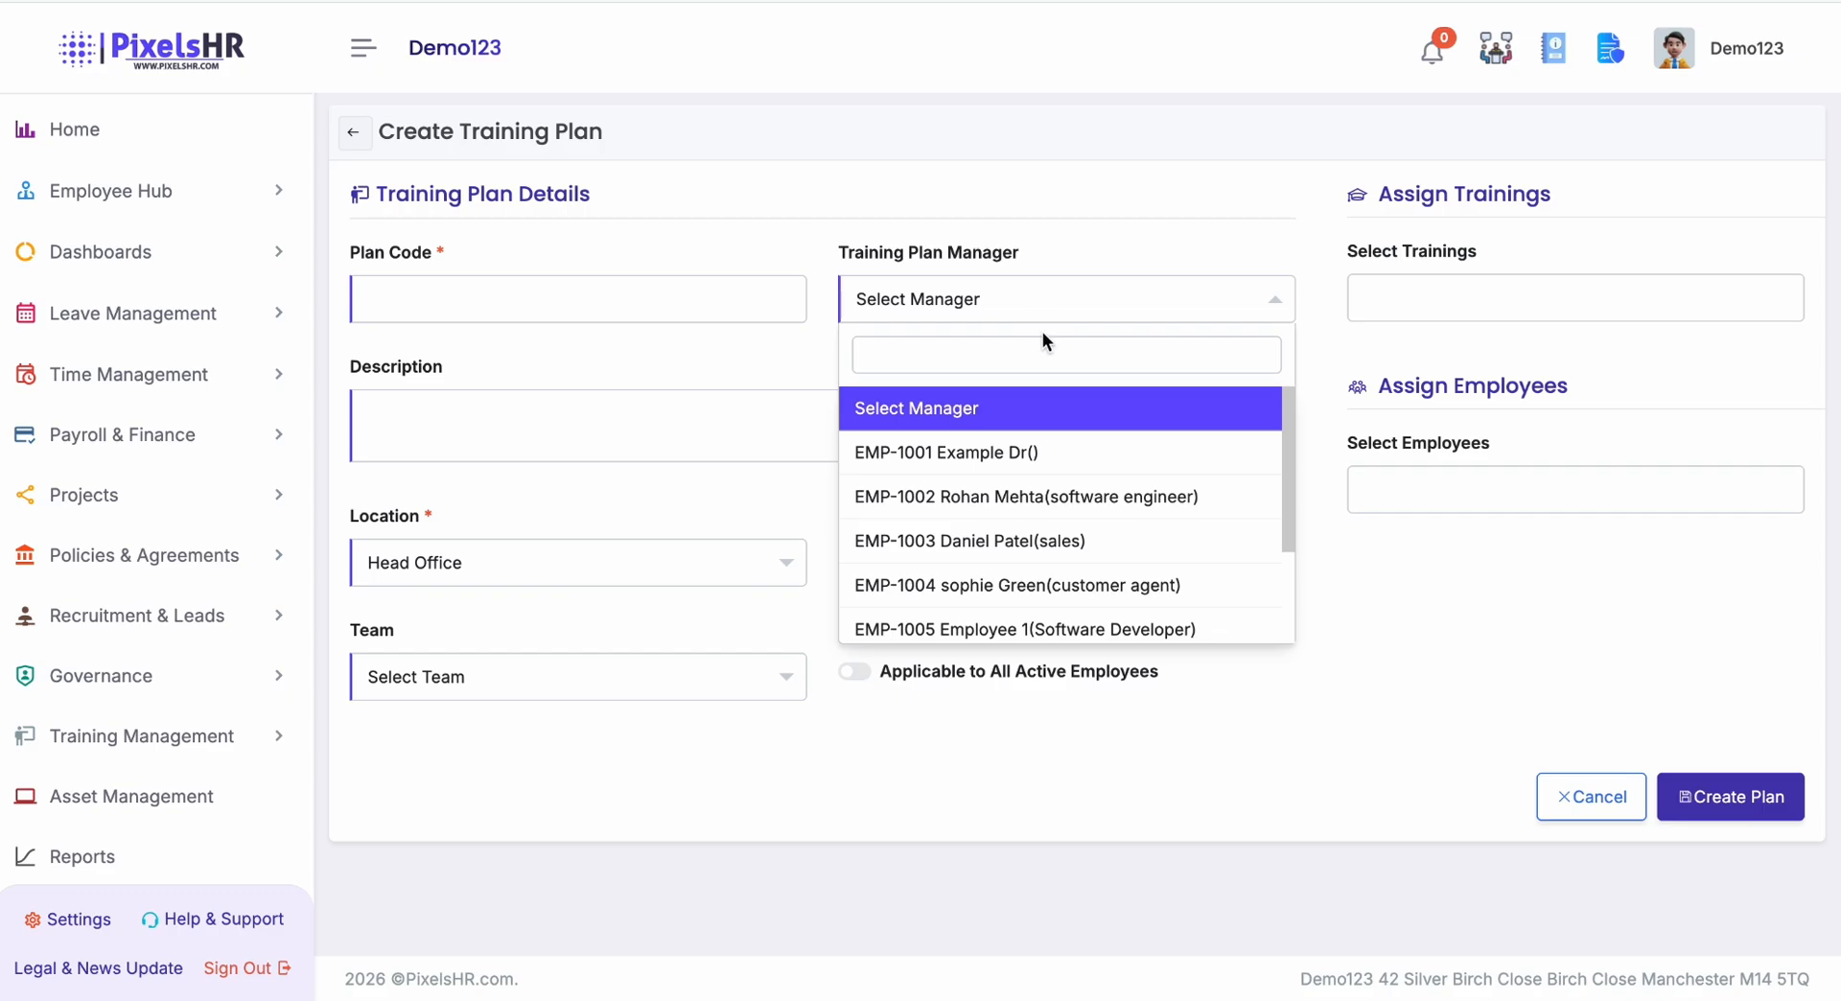
click(1321, 288)
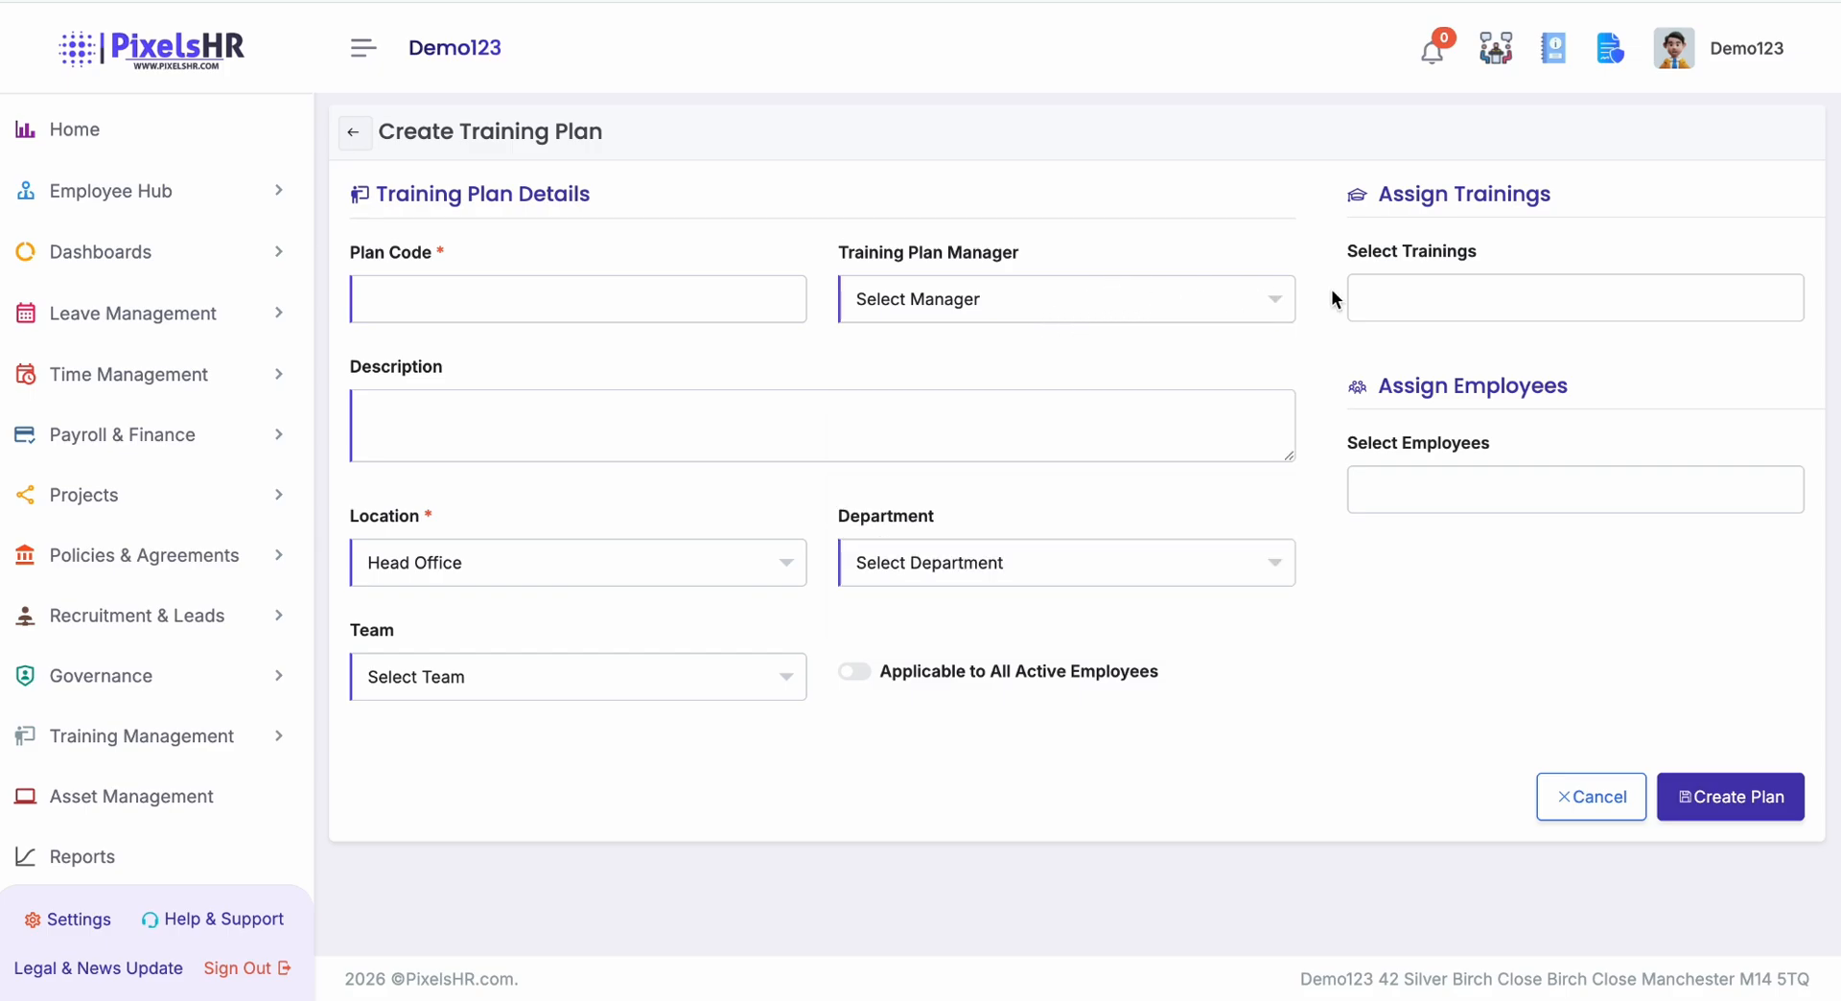
- Try assigning the BIEW01 and GDPR12 trainings to the new plan, along with the customer agent and one Software Developer as employees
click(1387, 297)
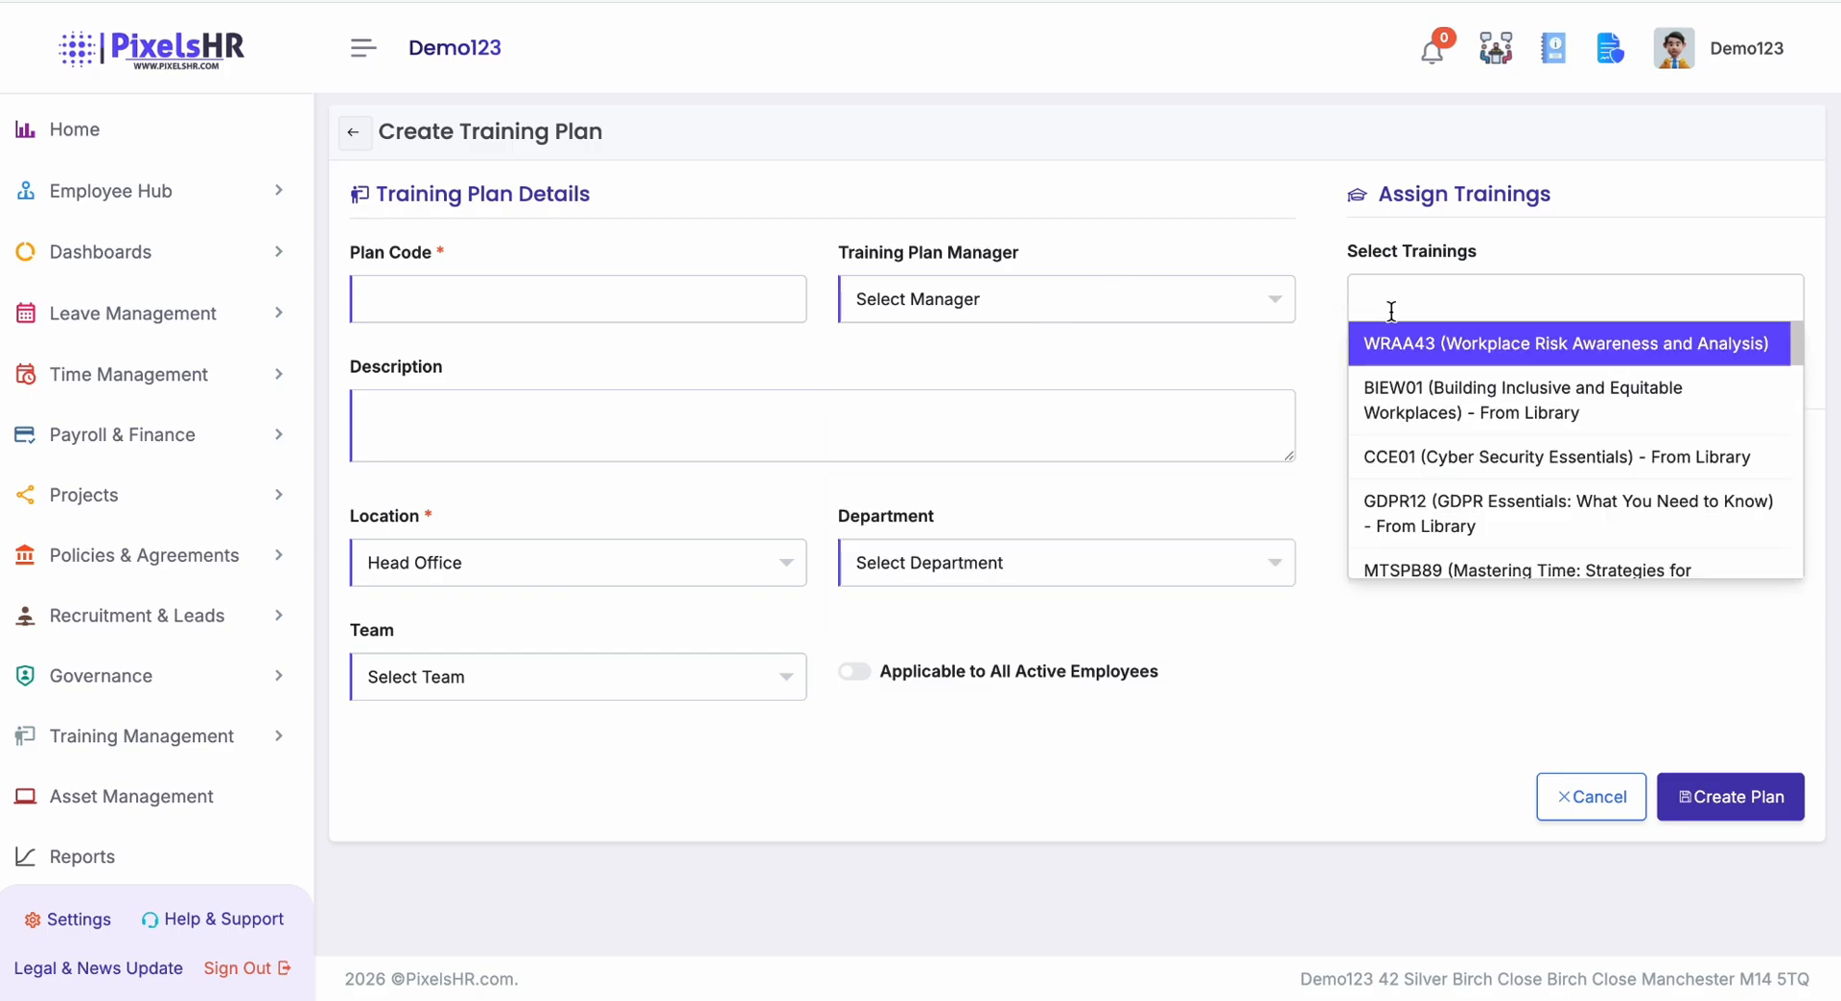
click(1409, 398)
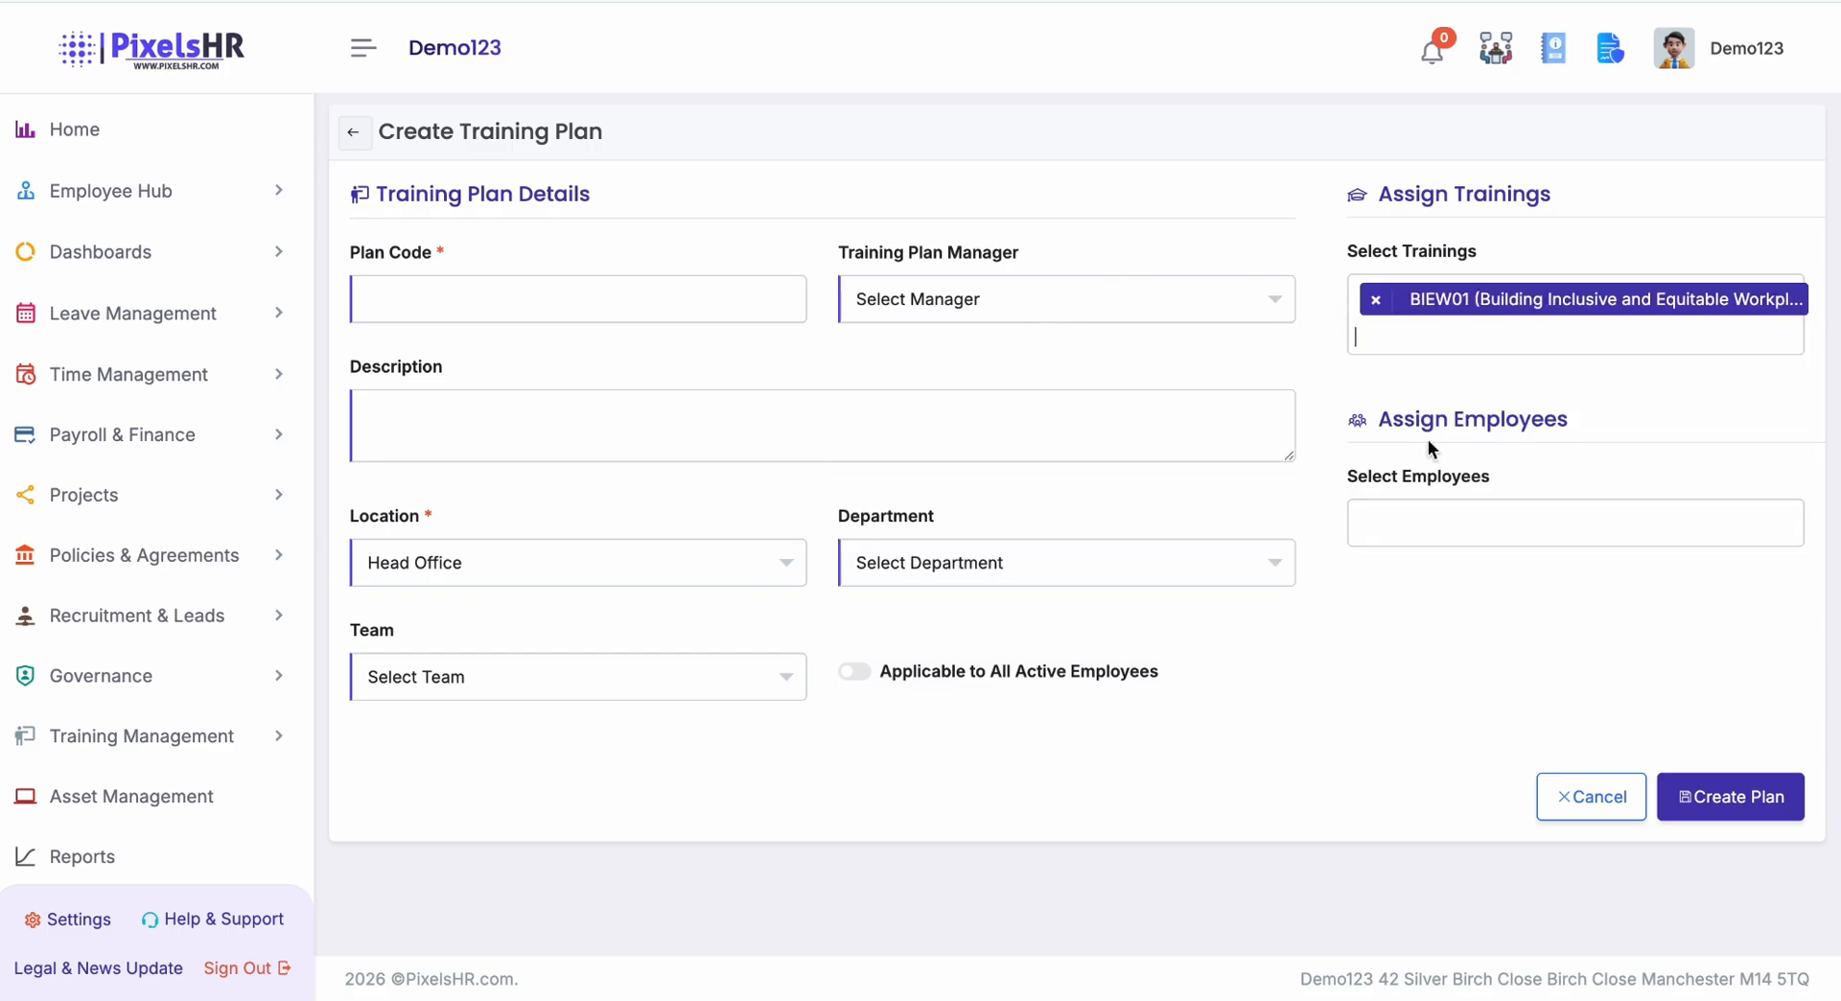
click(1453, 339)
click(1454, 526)
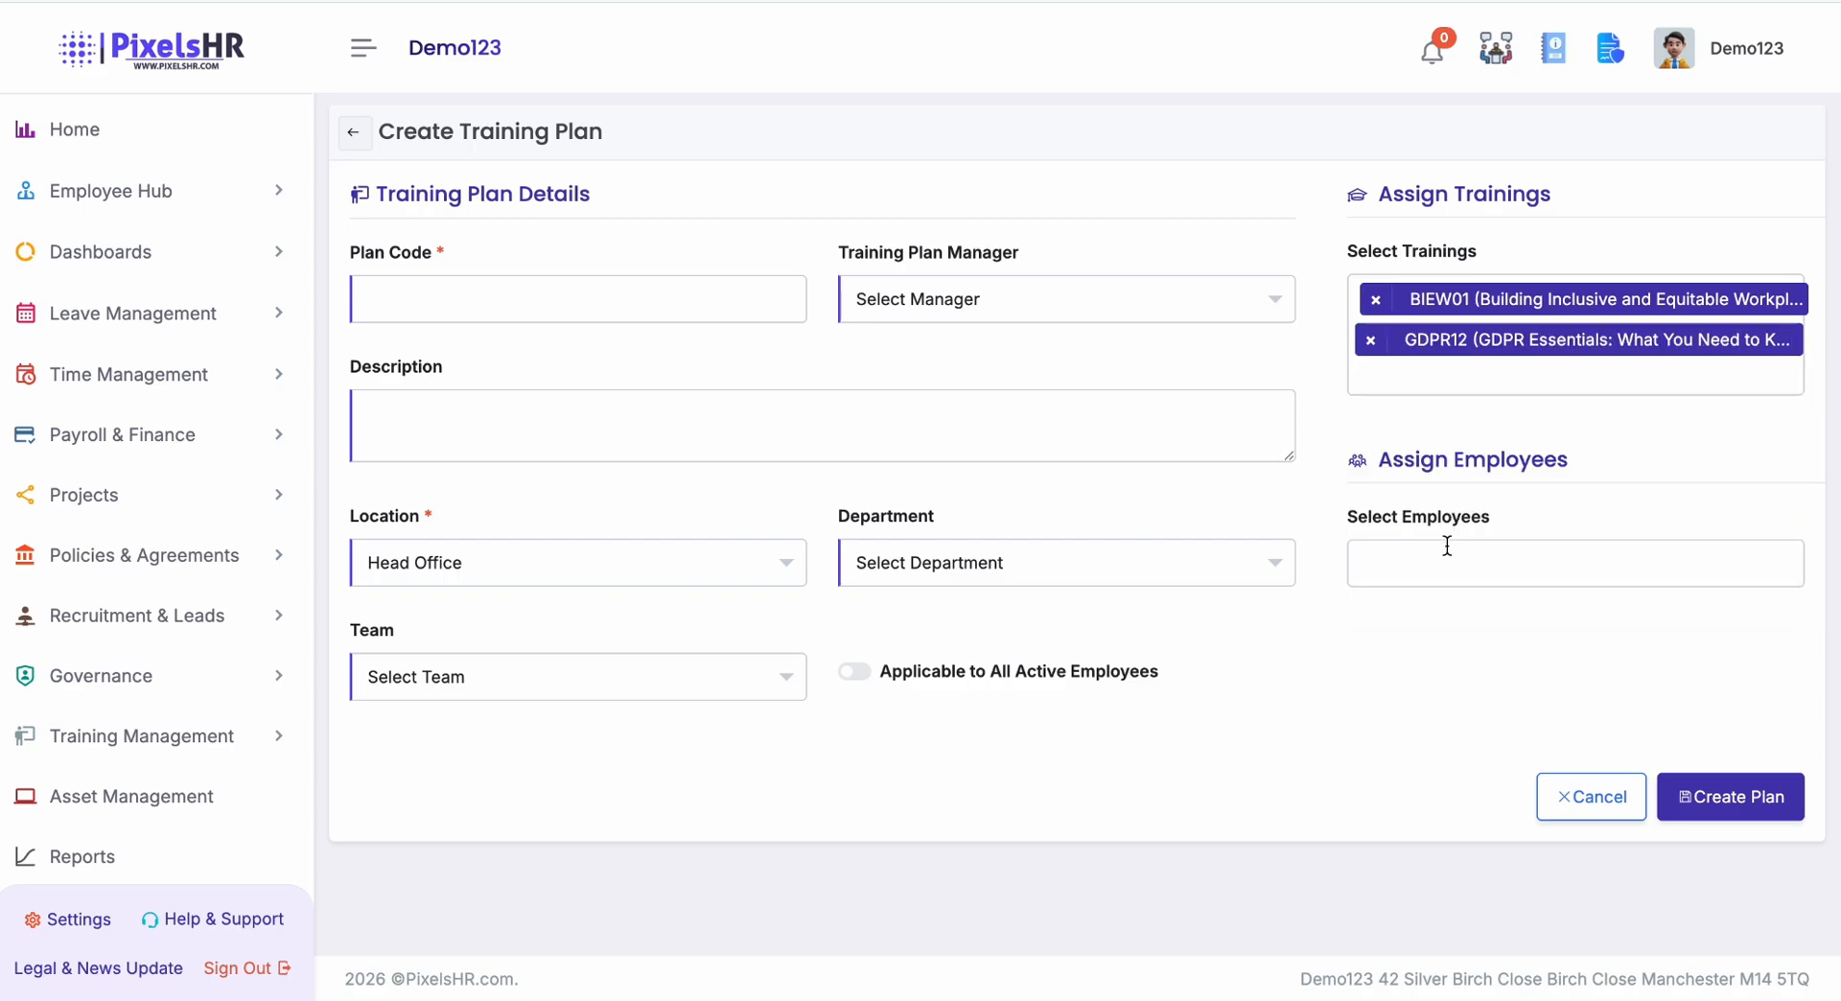
click(1447, 550)
click(1470, 707)
click(1630, 566)
click(1663, 740)
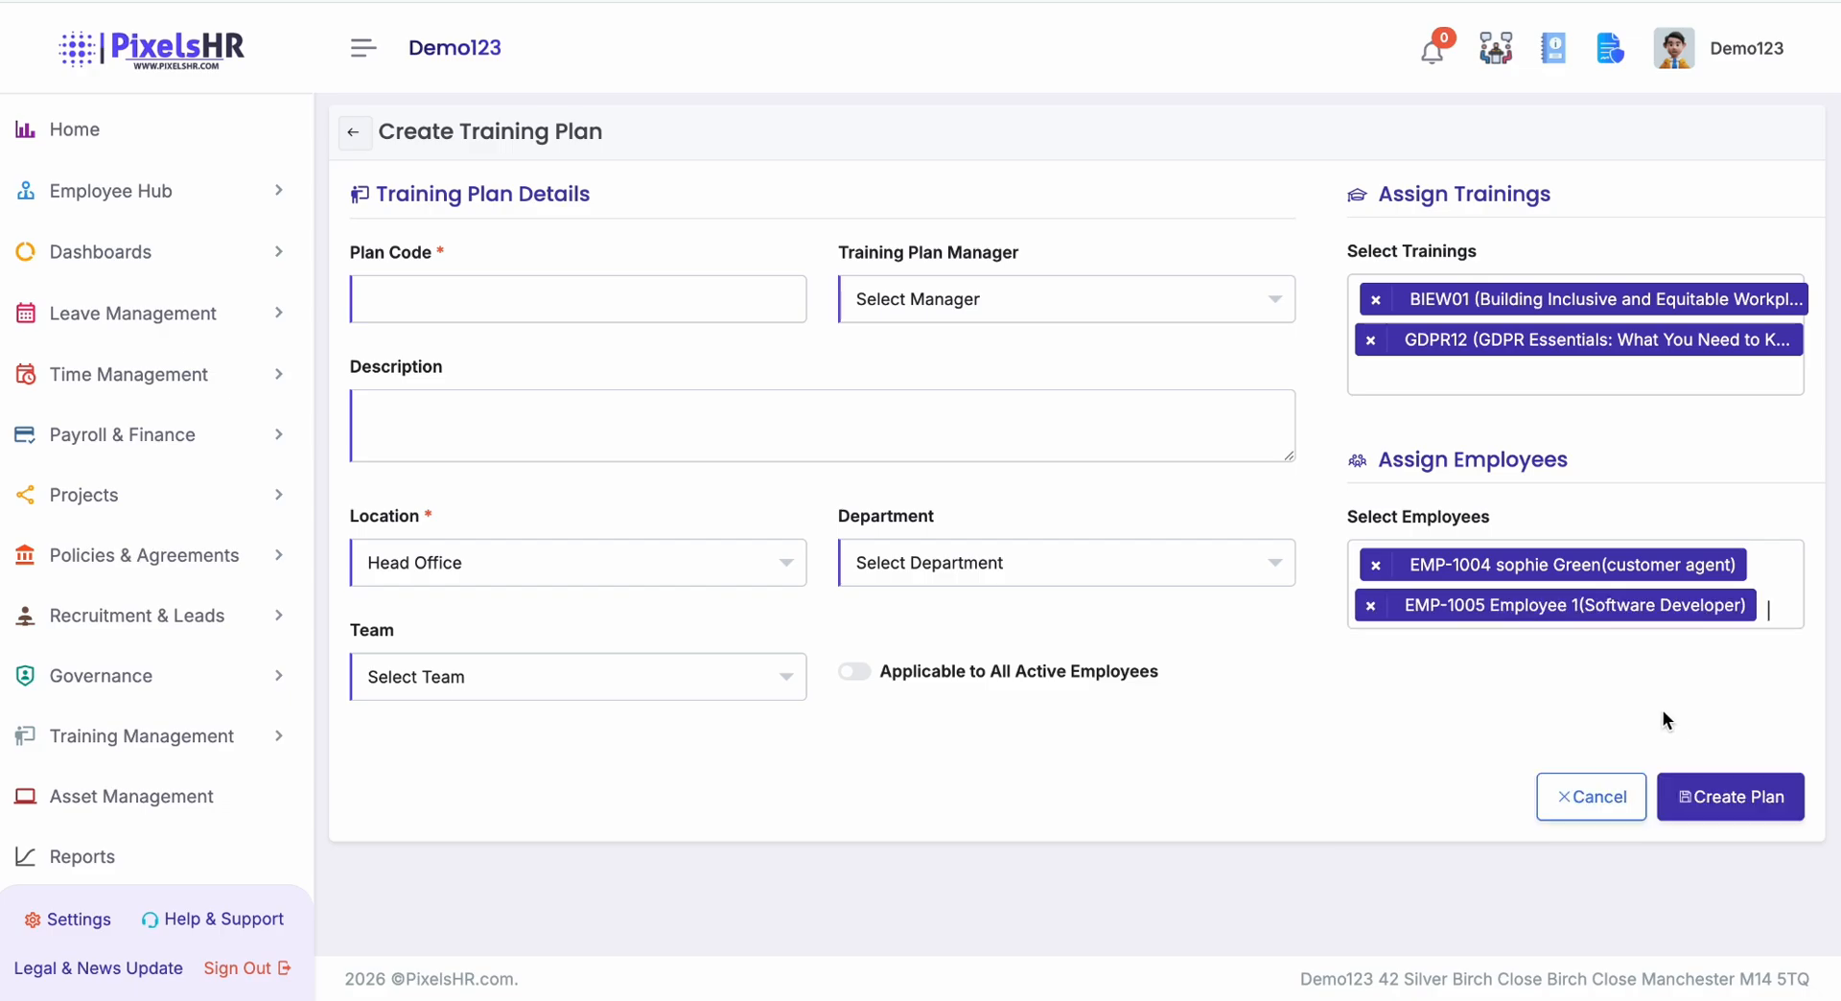
- Try to create the plan with Operations as its department and the customer agent as the assigned employee
click(978, 564)
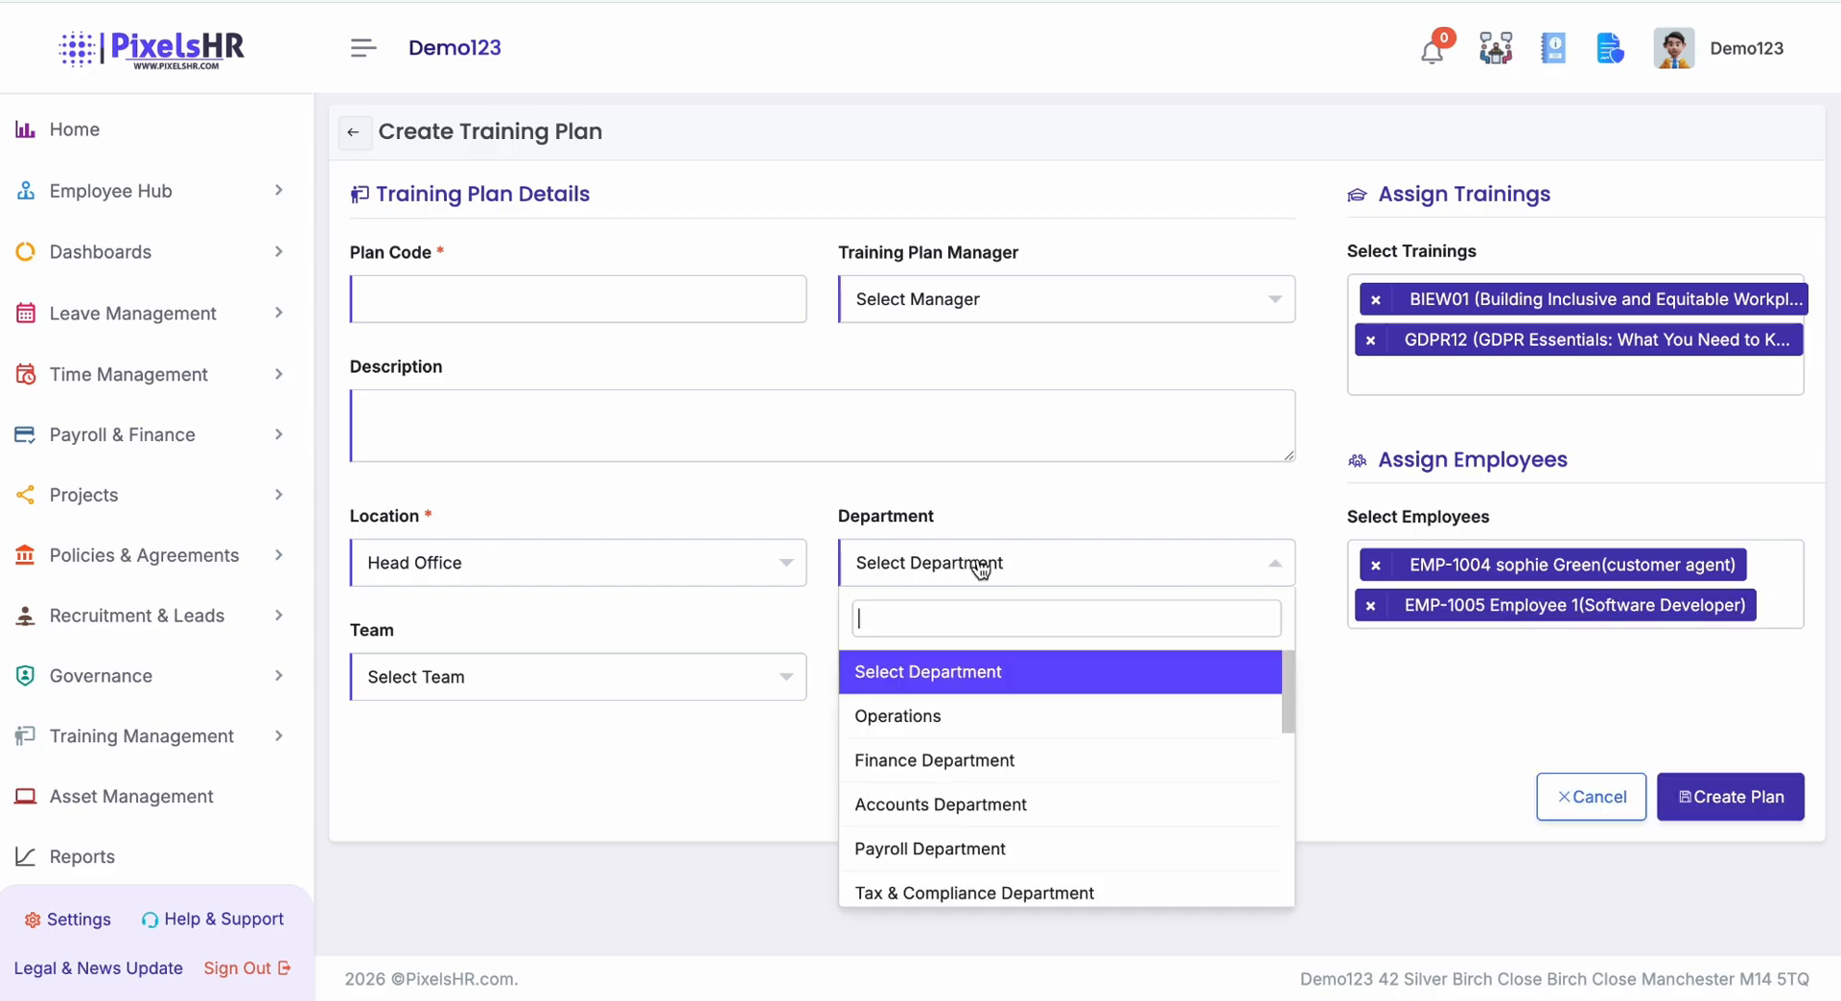
click(949, 760)
click(1410, 554)
click(1076, 580)
click(1035, 717)
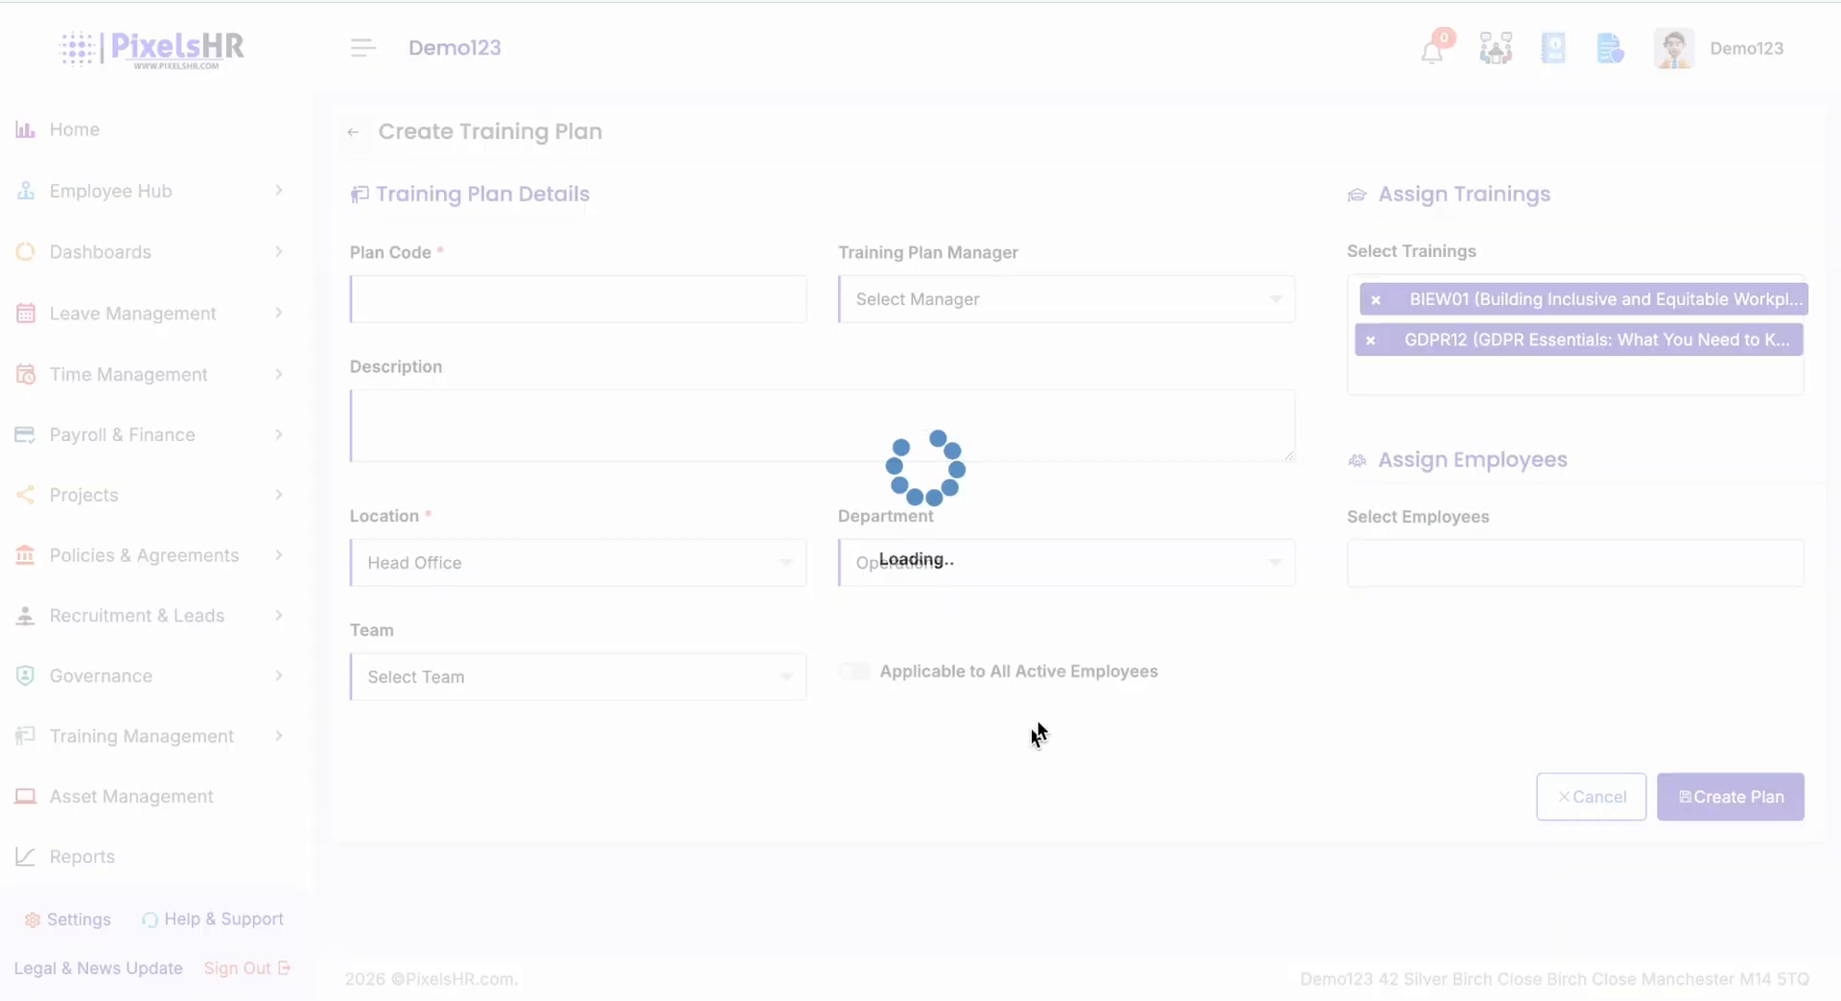
click(1363, 563)
click(1382, 615)
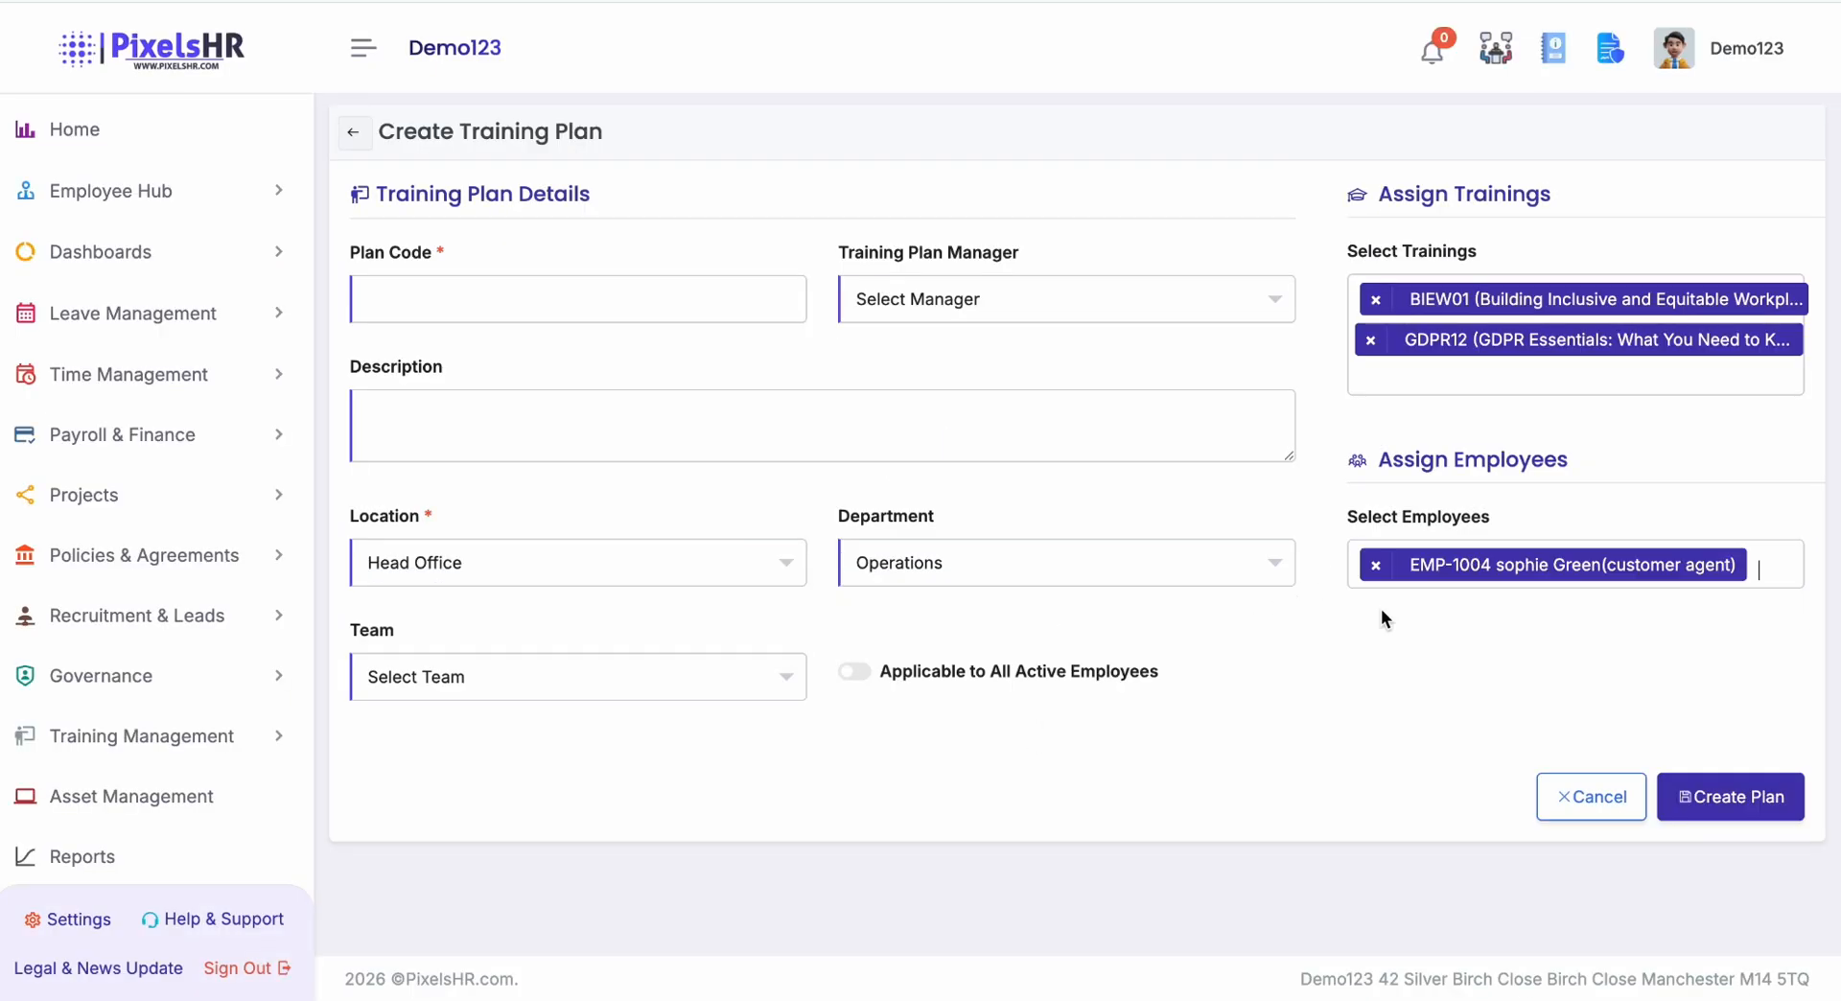
click(1704, 809)
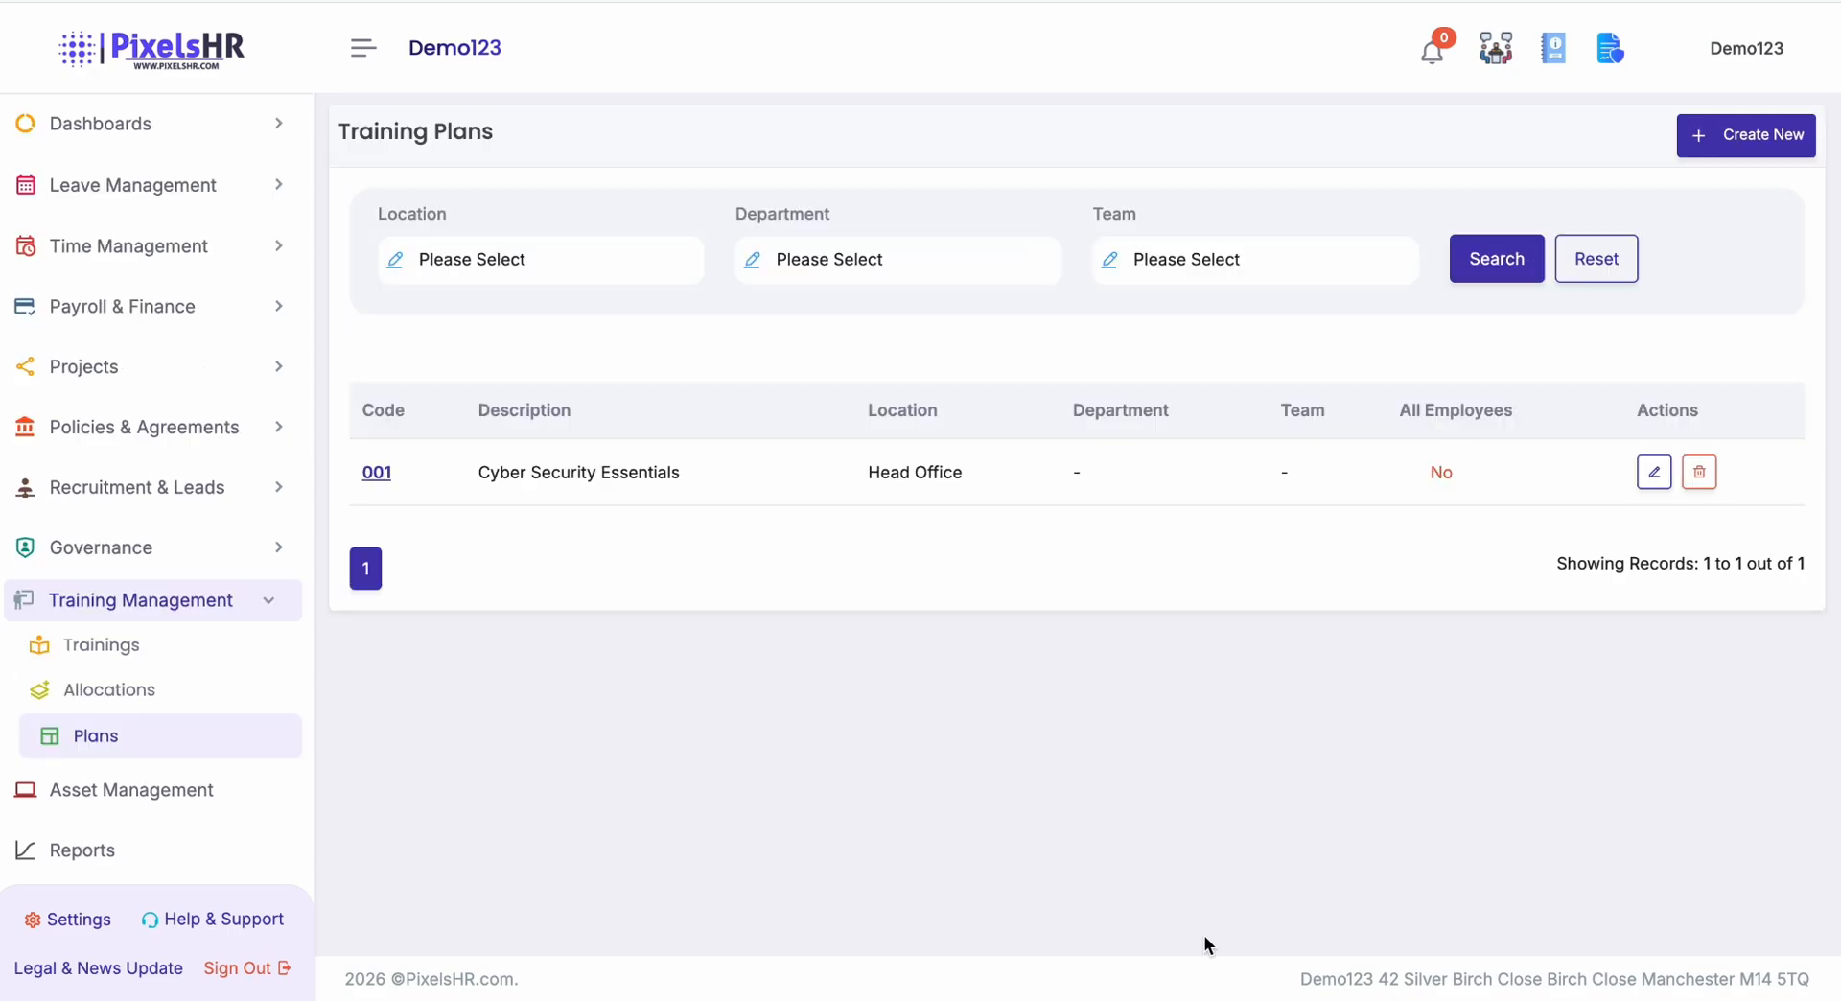